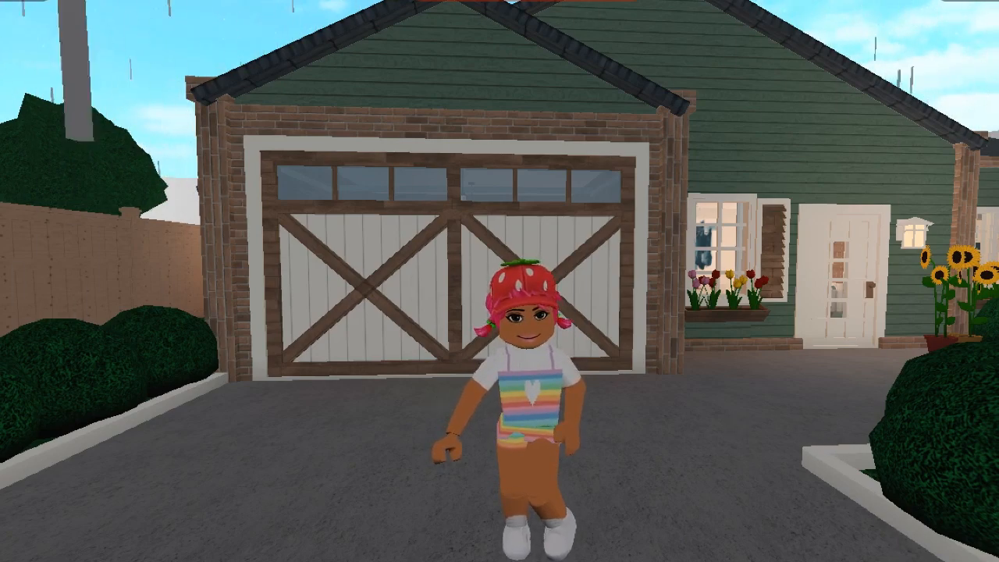
# Enter build mode and build a straight wall five grid squares long on the open lawn beside the fenced house.
pyautogui.click(979, 559)
pyautogui.click(923, 462)
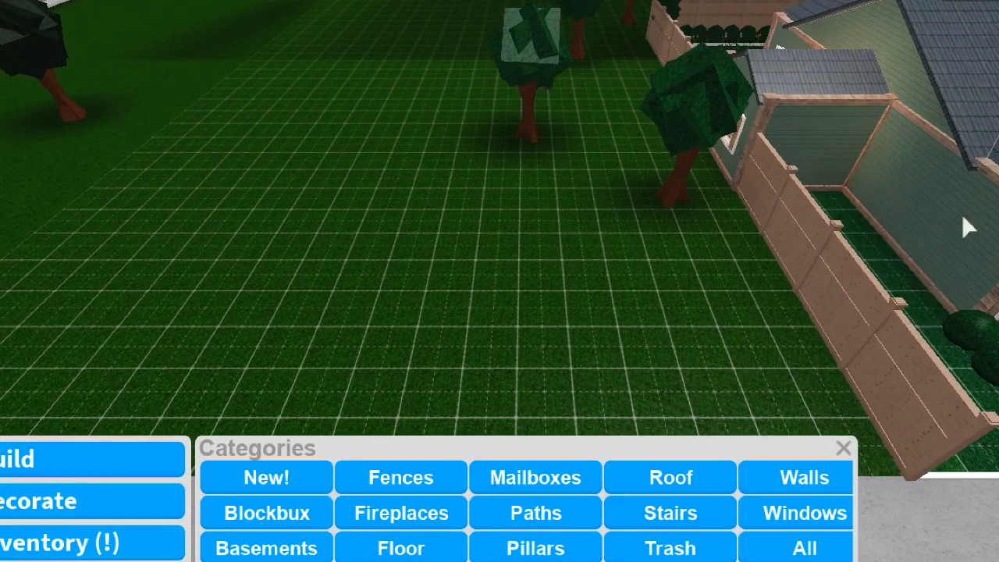
pyautogui.click(780, 477)
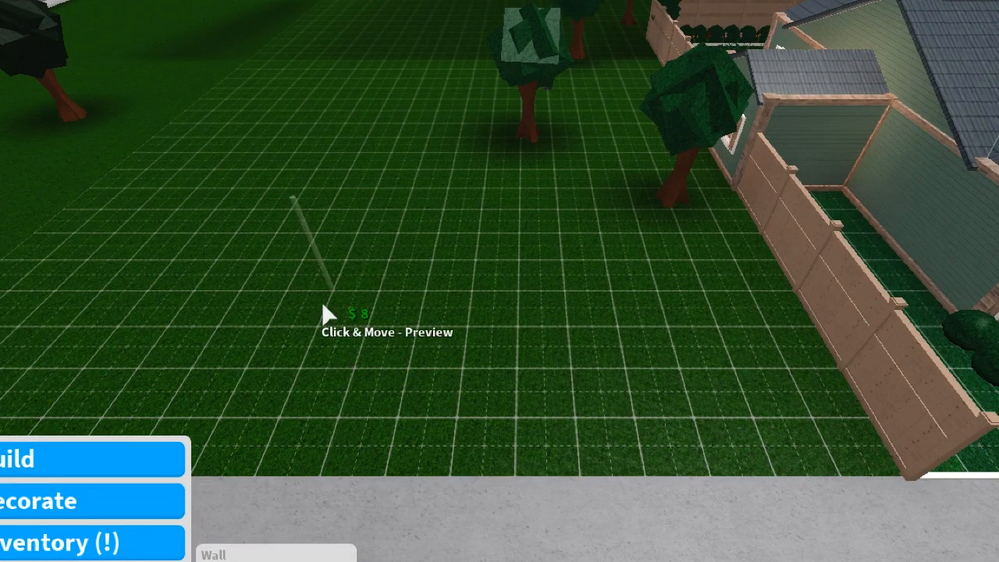
pyautogui.moveTo(324, 312); pyautogui.dragTo(581, 296)
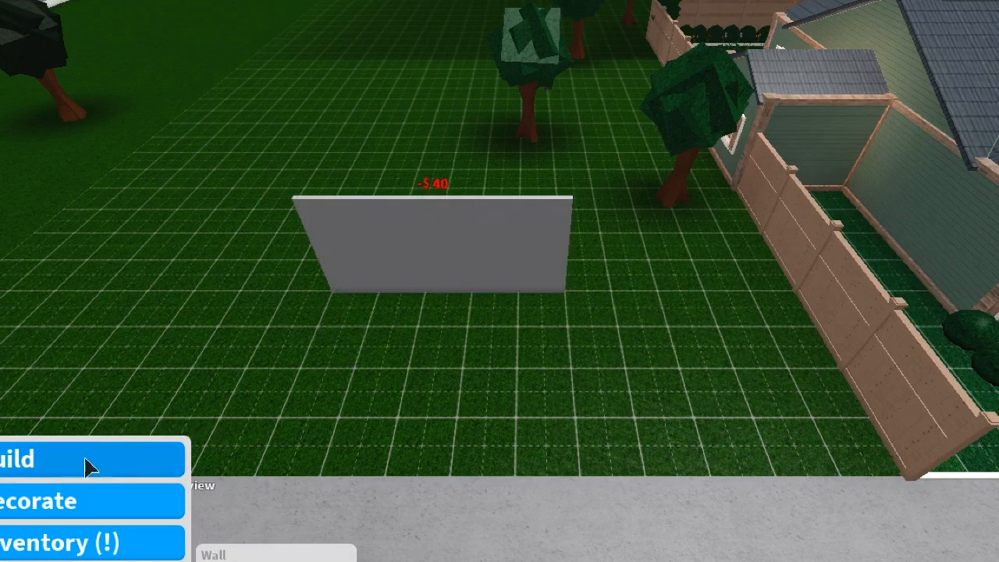
# Lay a rectangular floor, five by two grid squares, directly in front of the new wall.
pyautogui.click(85, 462)
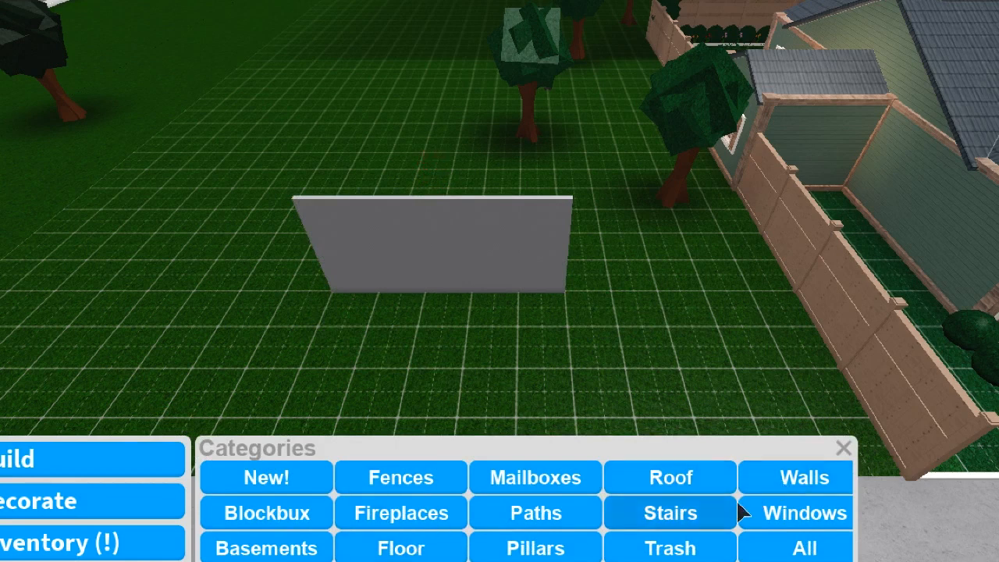
pyautogui.click(446, 554)
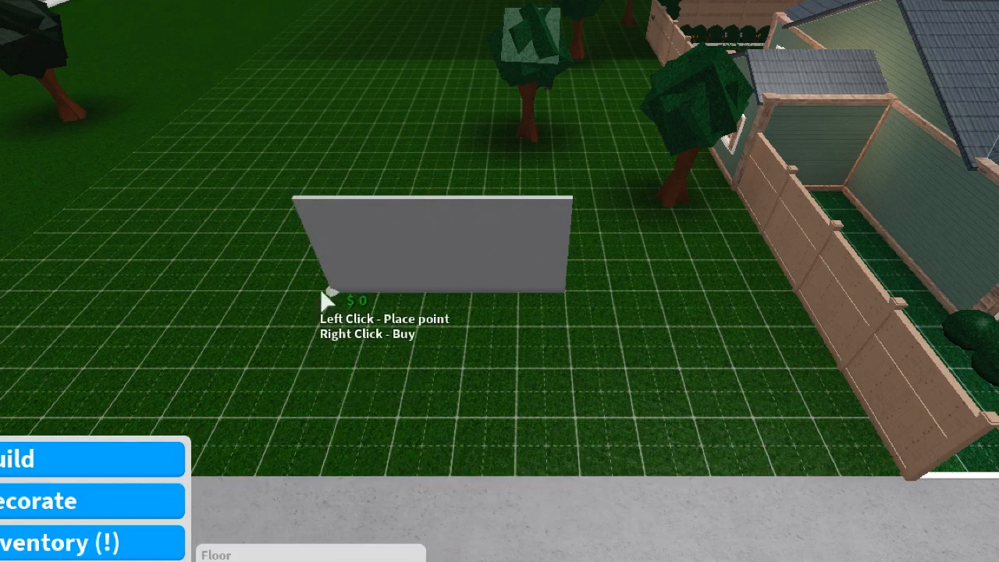
pyautogui.click(572, 369)
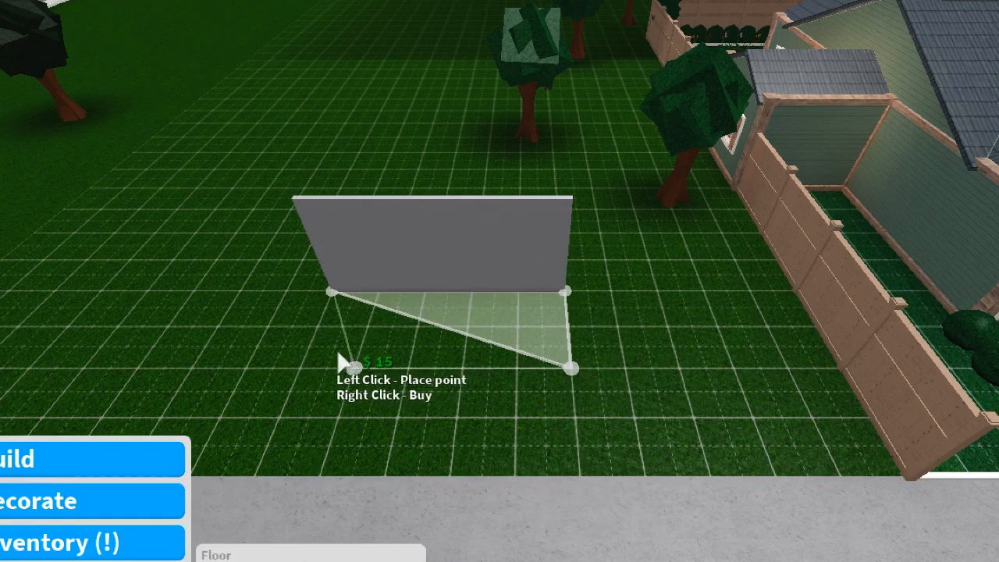
pyautogui.click(301, 367)
pyautogui.rightClick(436, 316)
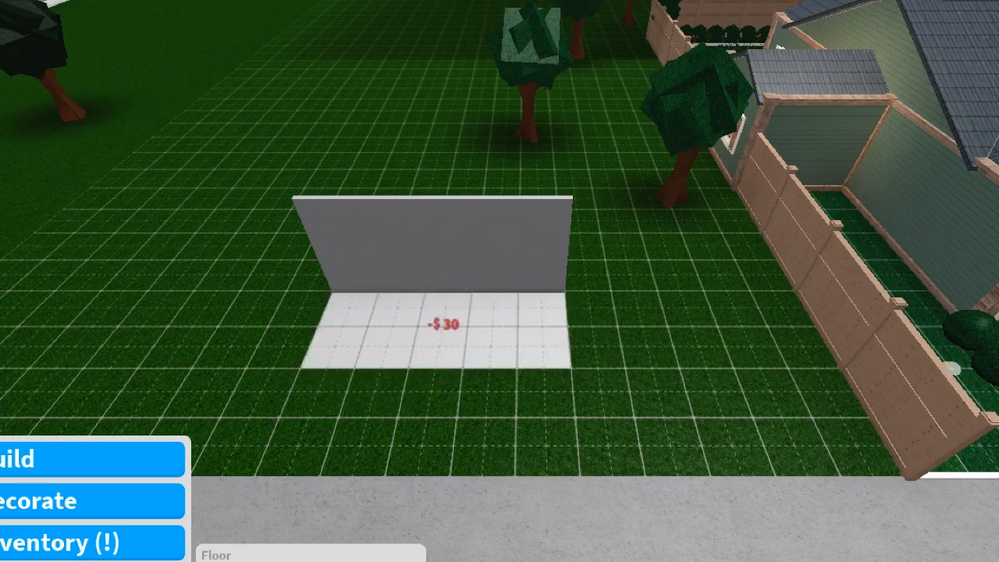
# Paint the new floor and the front face of the wall Lime green.
pyautogui.click(499, 343)
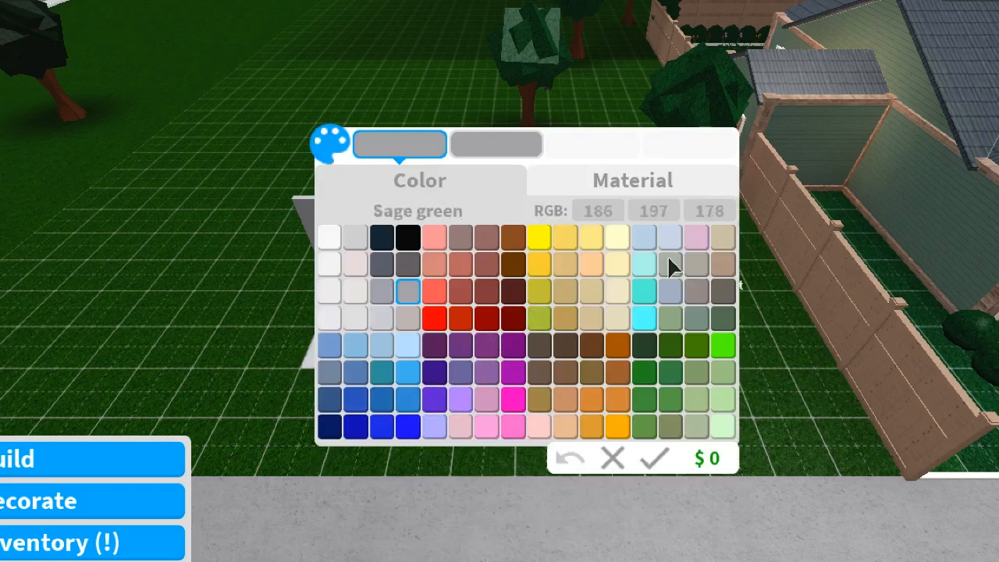
pyautogui.click(727, 352)
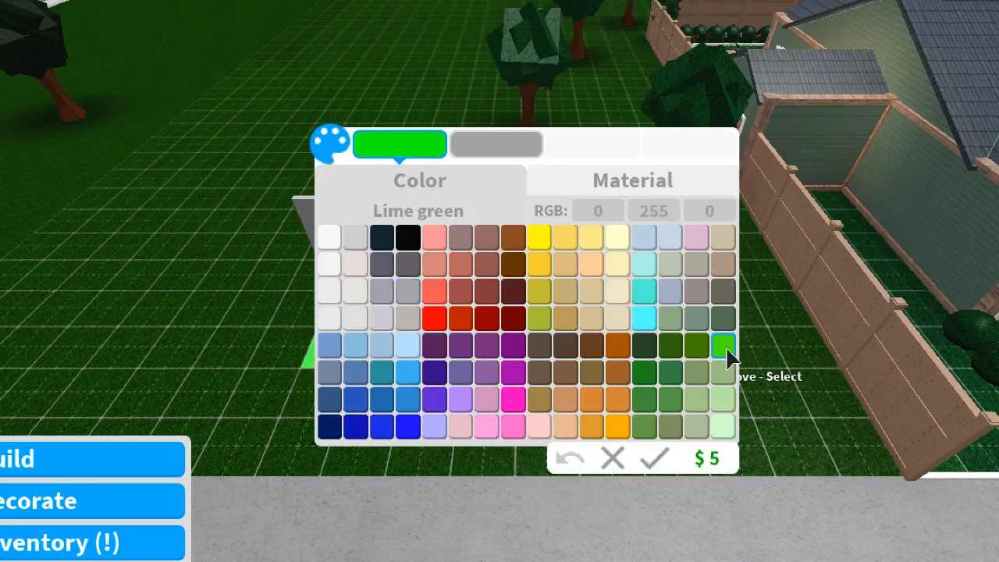
pyautogui.click(655, 459)
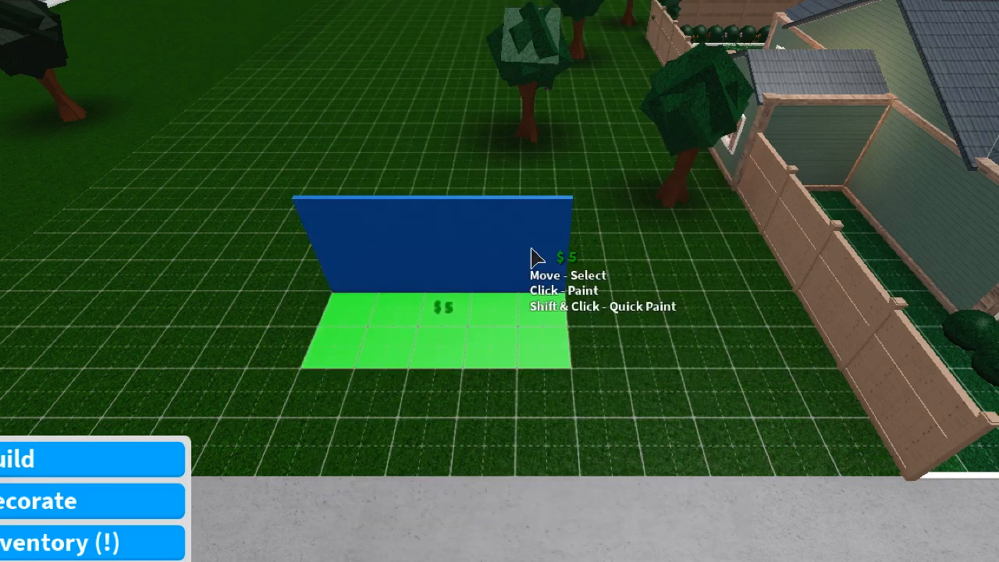
pyautogui.keyDown('shift'); pyautogui.click(529, 257); pyautogui.keyUp('shift')
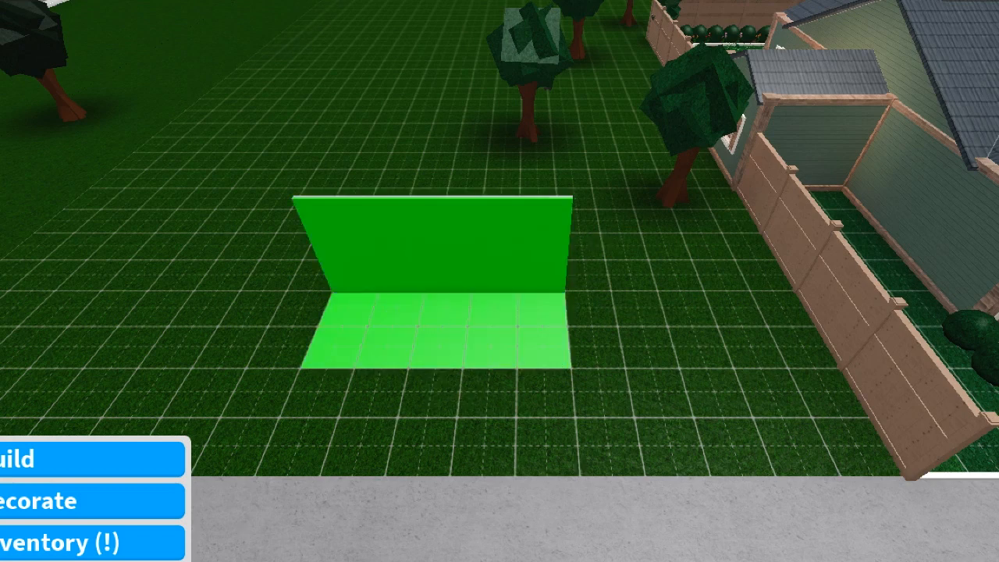
# Place three Sleek Ceiling Lights in a row along the upper edge of the green wall.
pyautogui.click(104, 499)
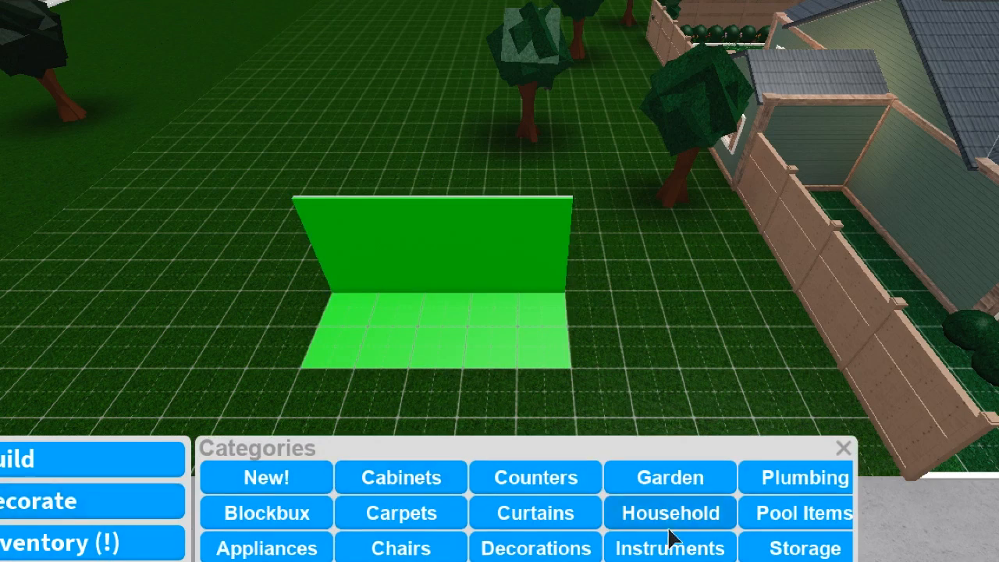
pyautogui.click(669, 560)
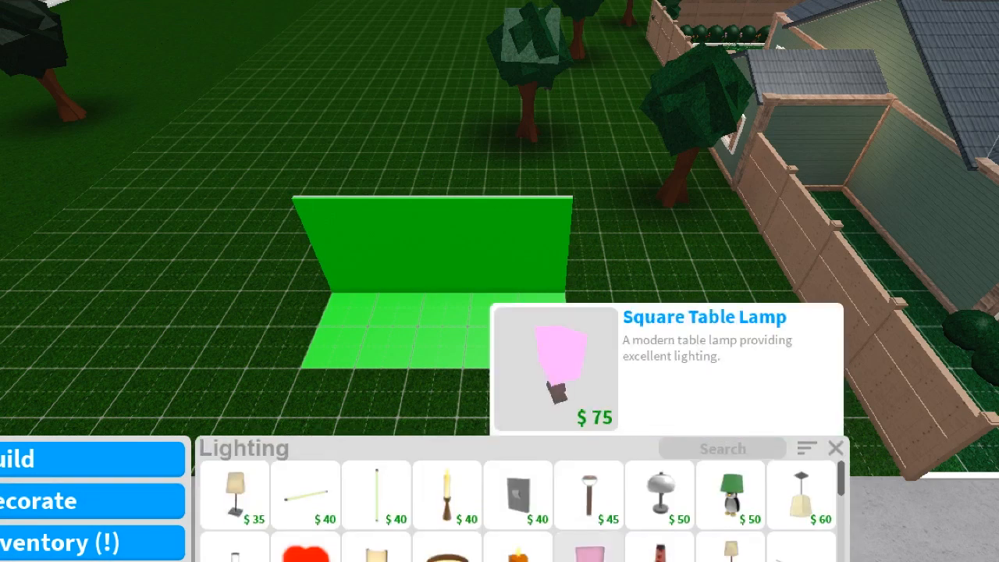
pyautogui.scroll(-3, 589, 550)
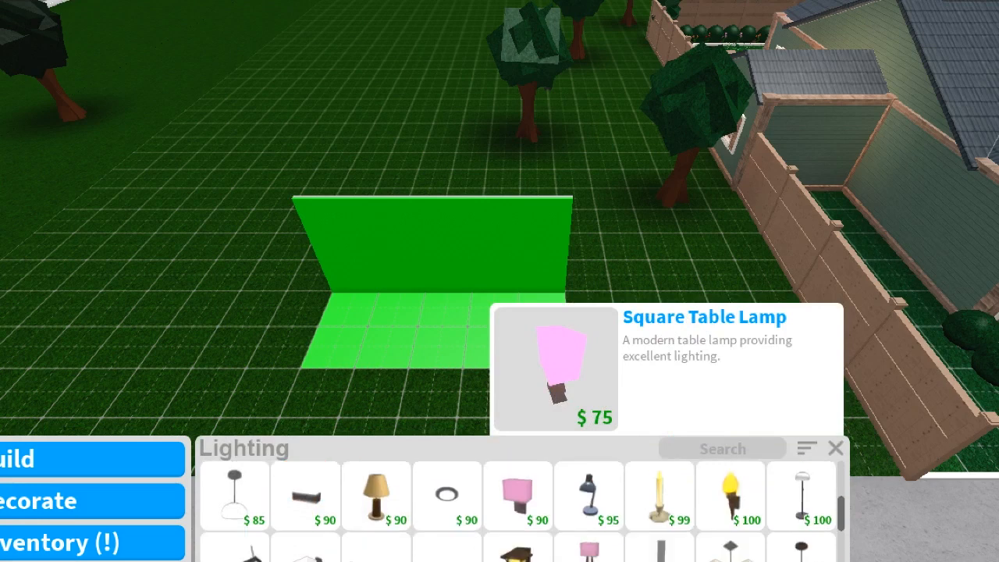
pyautogui.click(456, 478)
pyautogui.click(437, 226)
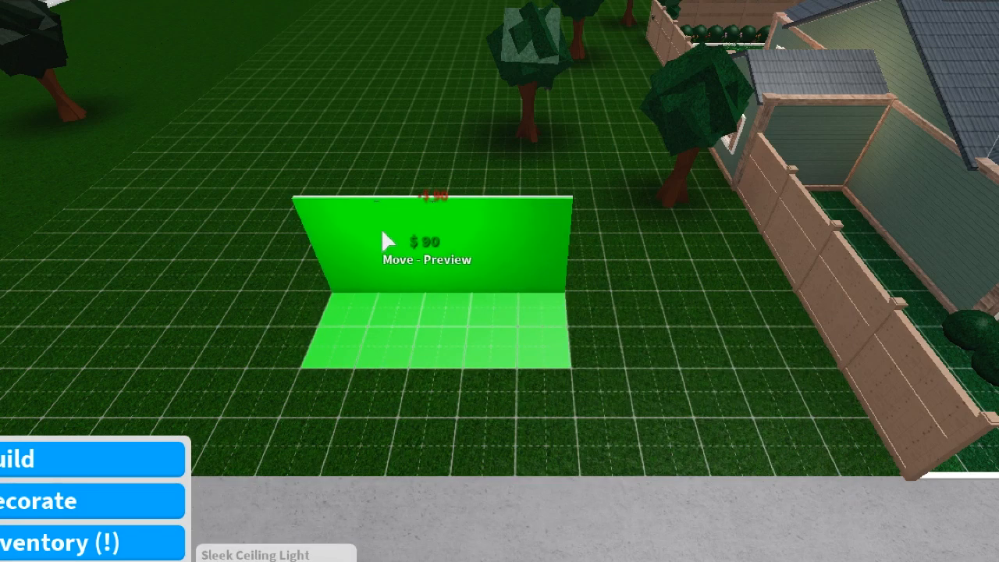
pyautogui.click(492, 230)
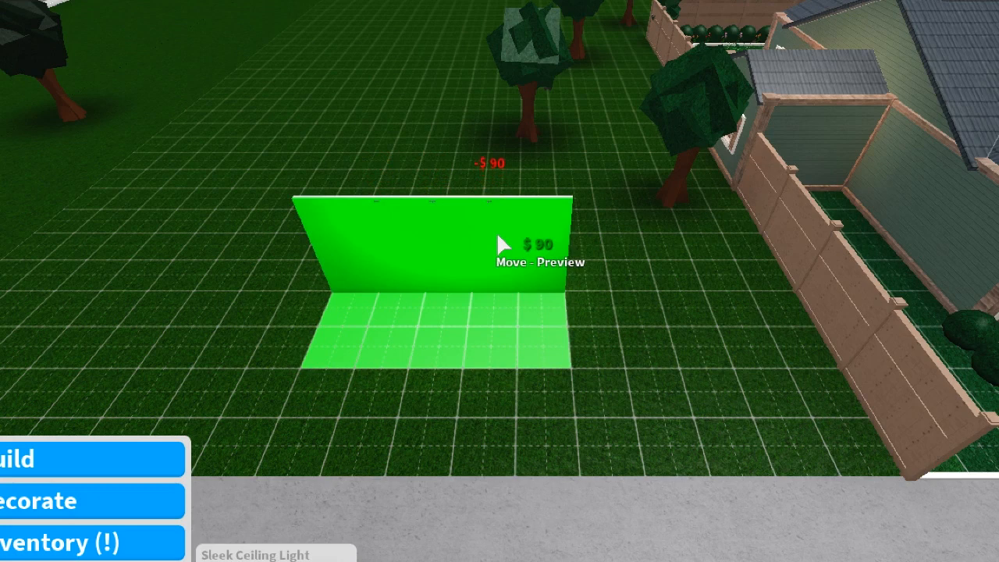
# Place Landscape Uplights along the base of the green wall.
pyautogui.click(296, 556)
pyautogui.scroll(-3, 499, 539)
pyautogui.scroll(-2, 583, 505)
pyautogui.click(583, 504)
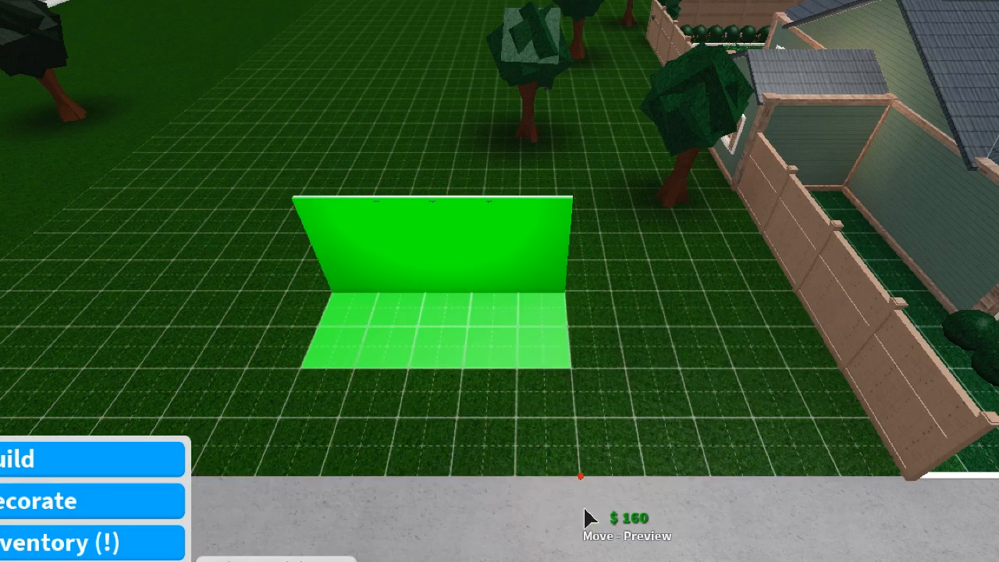
pyautogui.click(446, 299)
pyautogui.click(503, 297)
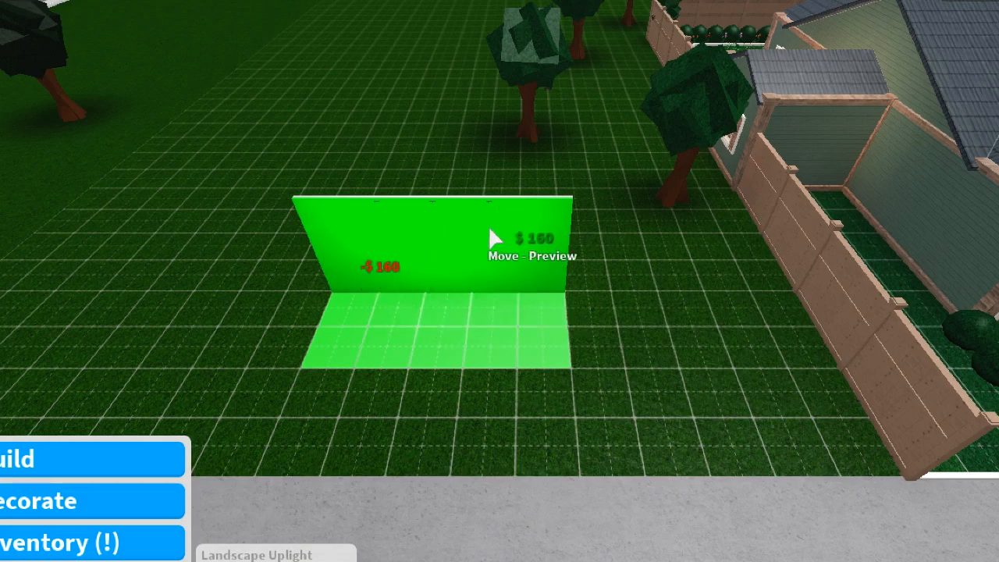
# Place a Laundry Basket from the Household category at the end of the green floor farthest from the house, against the wall.
pyautogui.click(121, 511)
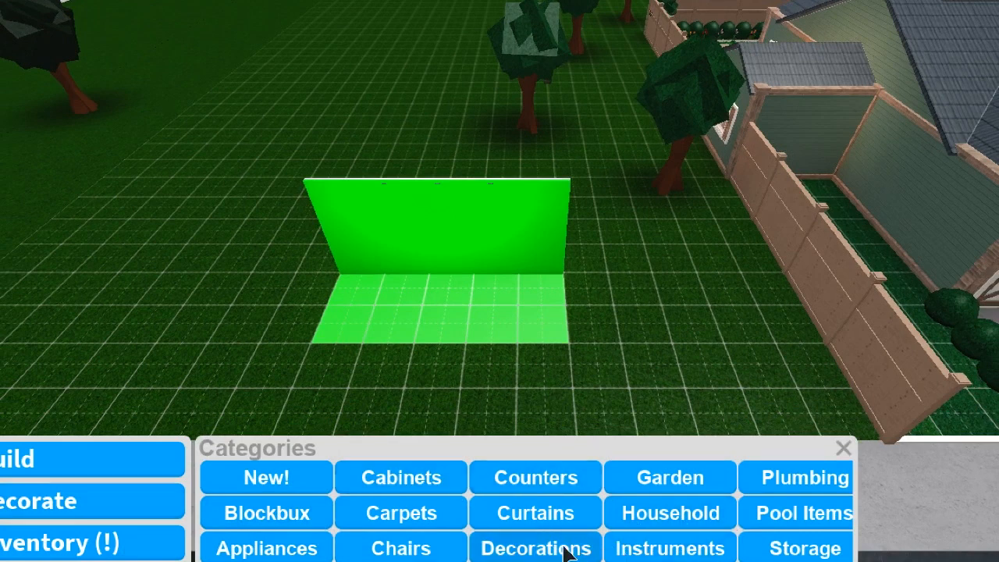
pyautogui.click(170, 516)
pyautogui.click(166, 516)
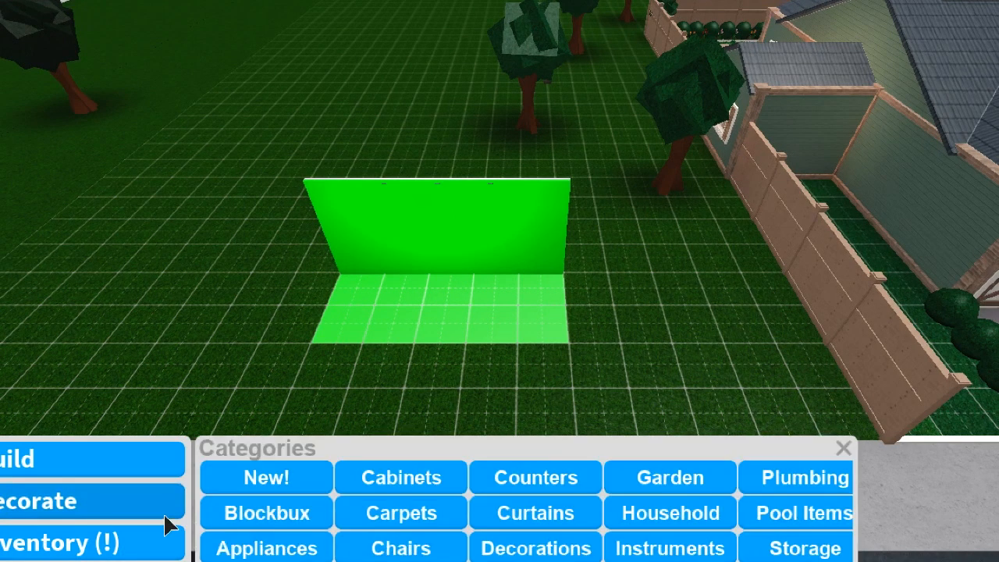
pyautogui.click(646, 515)
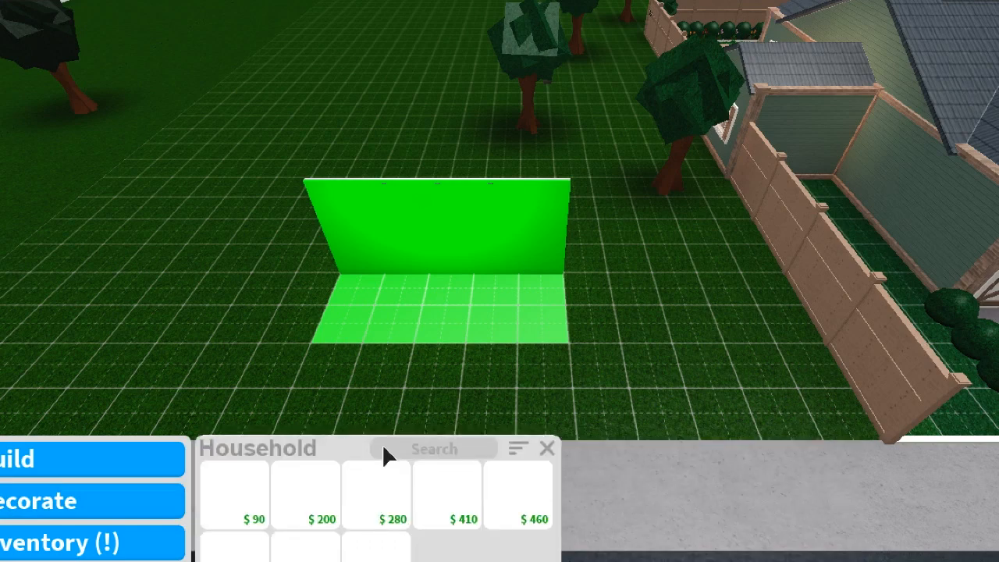
pyautogui.moveTo(261, 498)
pyautogui.click(235, 503)
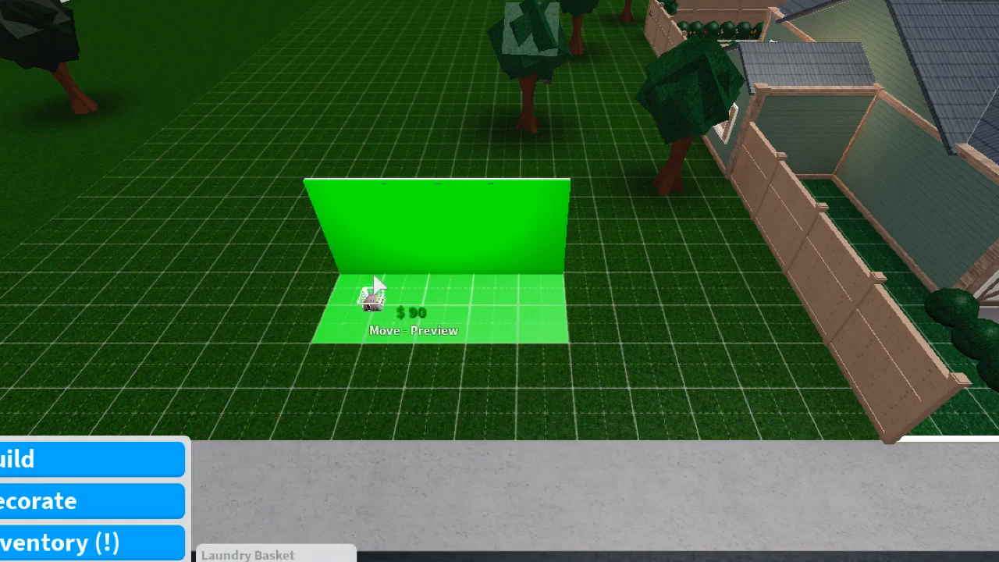
pyautogui.click(344, 297)
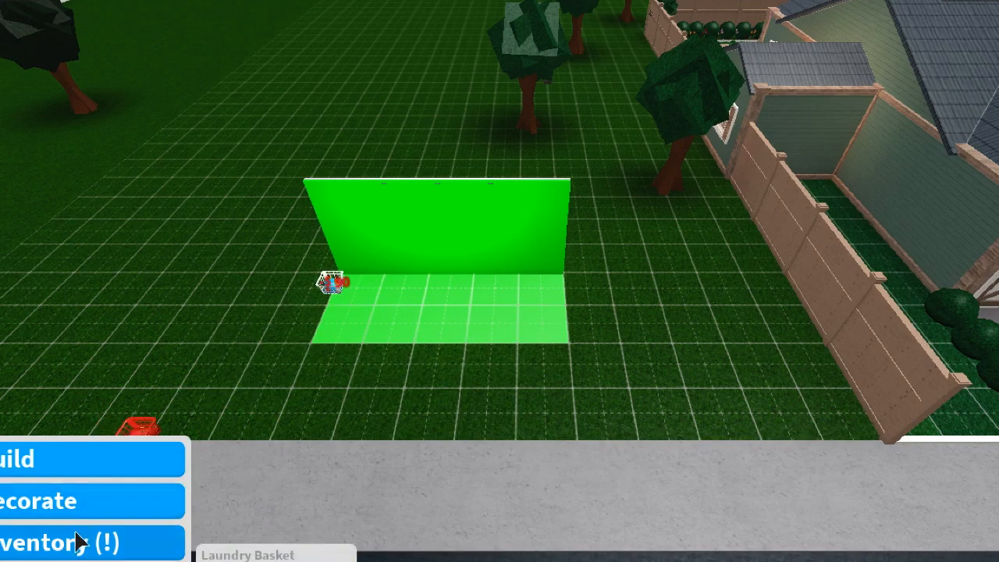
# Choose the green wheelbarrow from the Garden category and place it beside the laundry basket.
pyautogui.click(73, 508)
pyautogui.click(261, 476)
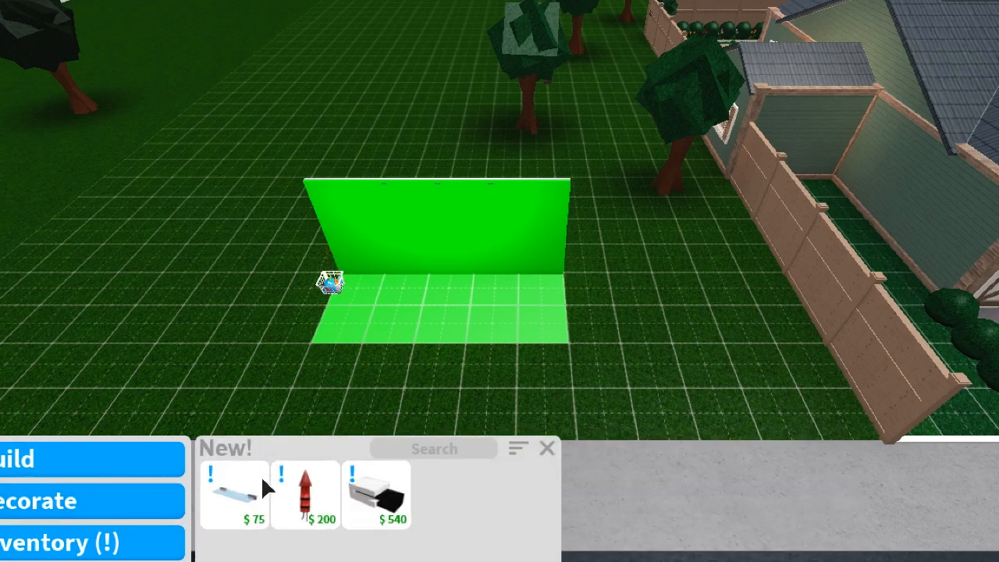
pyautogui.click(117, 506)
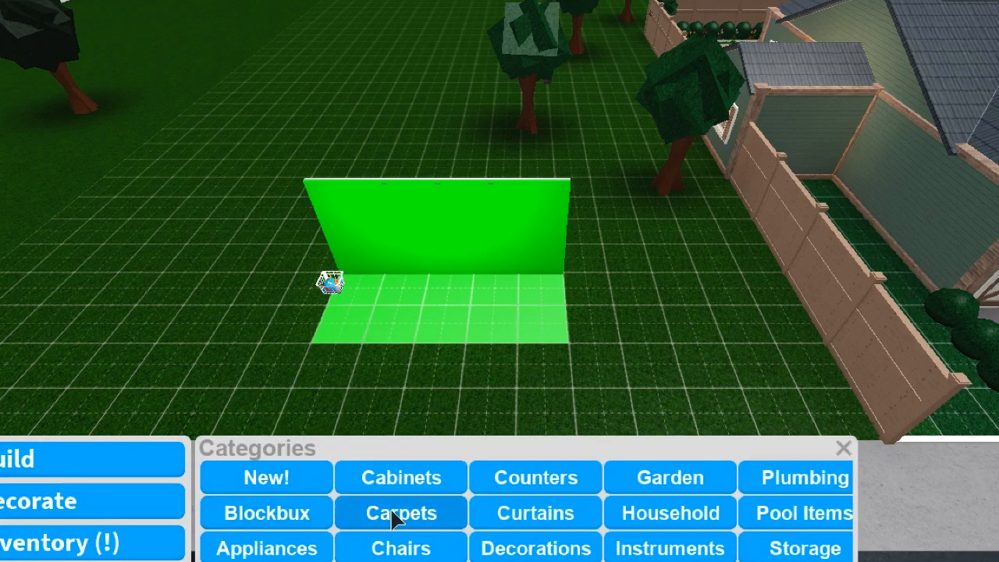
pyautogui.click(668, 478)
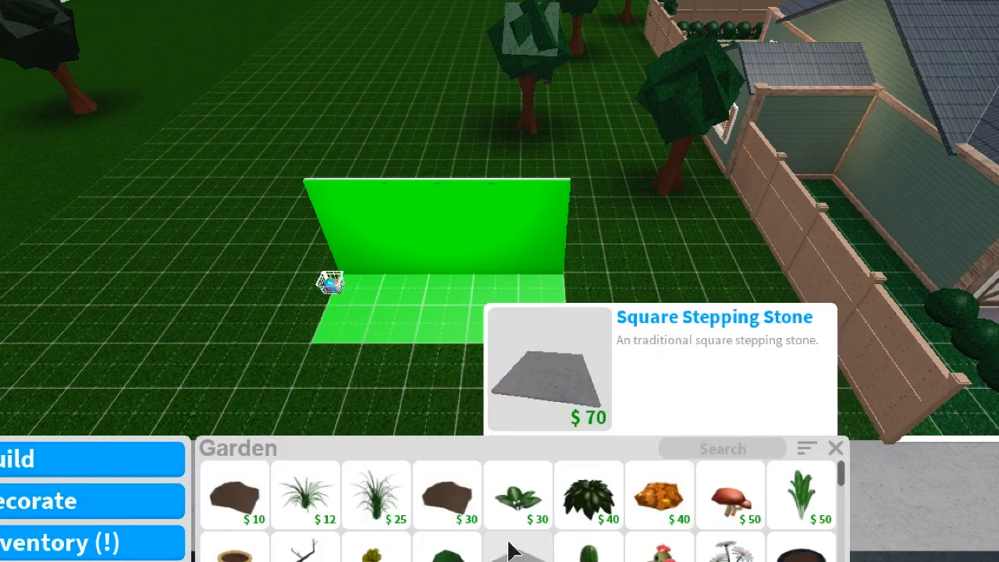
pyautogui.scroll(-2, 512, 551)
pyautogui.scroll(-6, 512, 551)
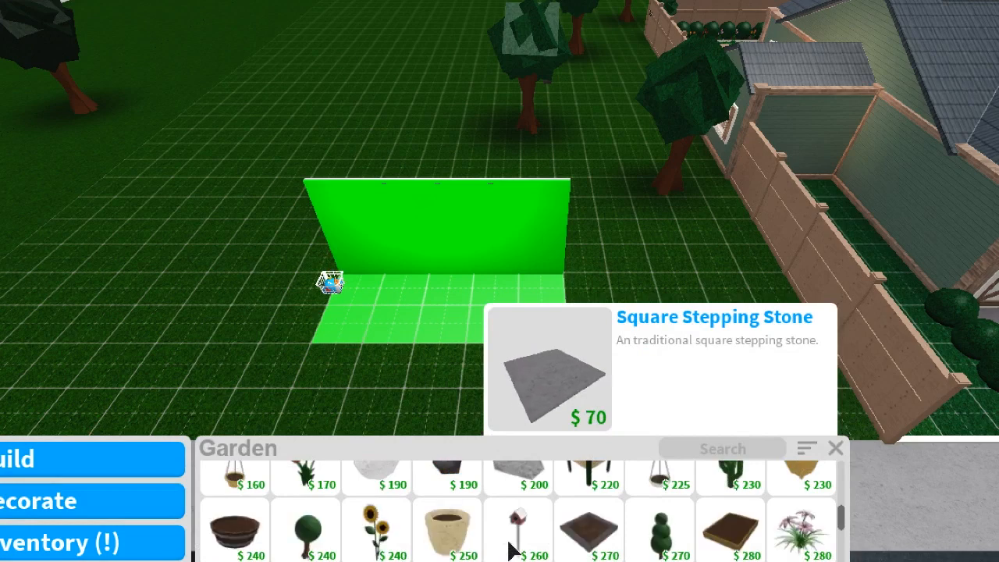
pyautogui.scroll(-3, 507, 551)
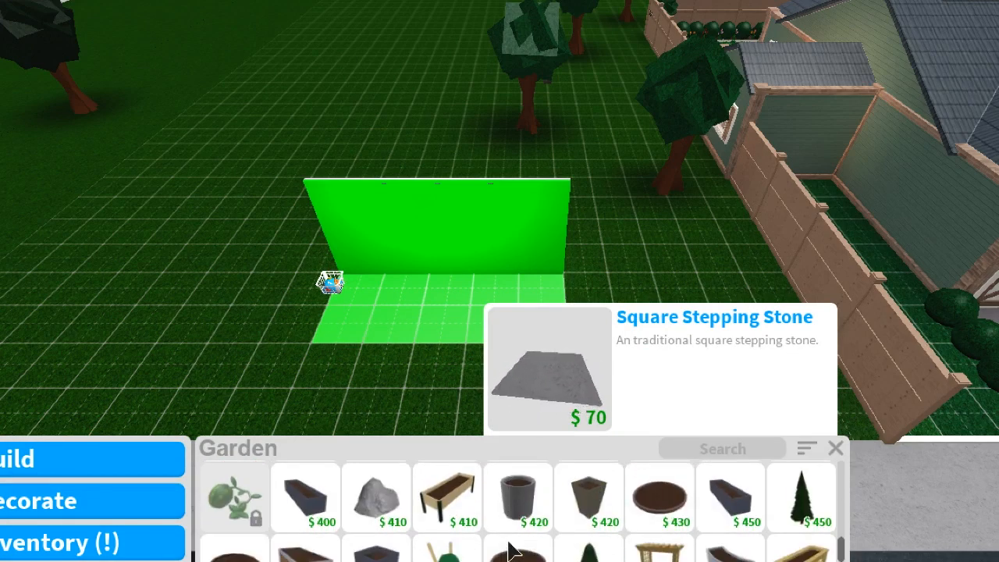
pyautogui.click(449, 556)
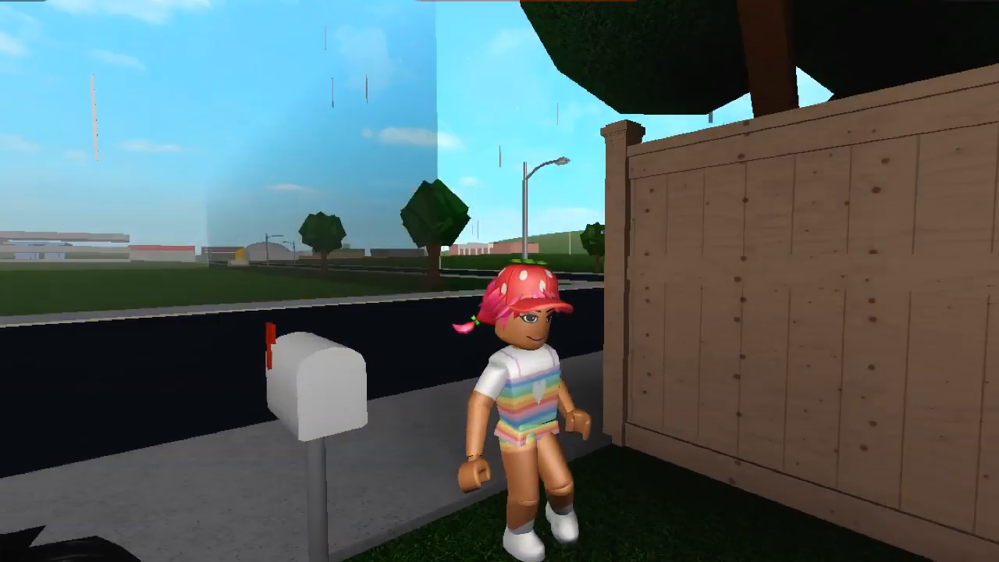
# Run the character along the sidewalk past the house and fence onto the green screen floor.
pyautogui.press('w')
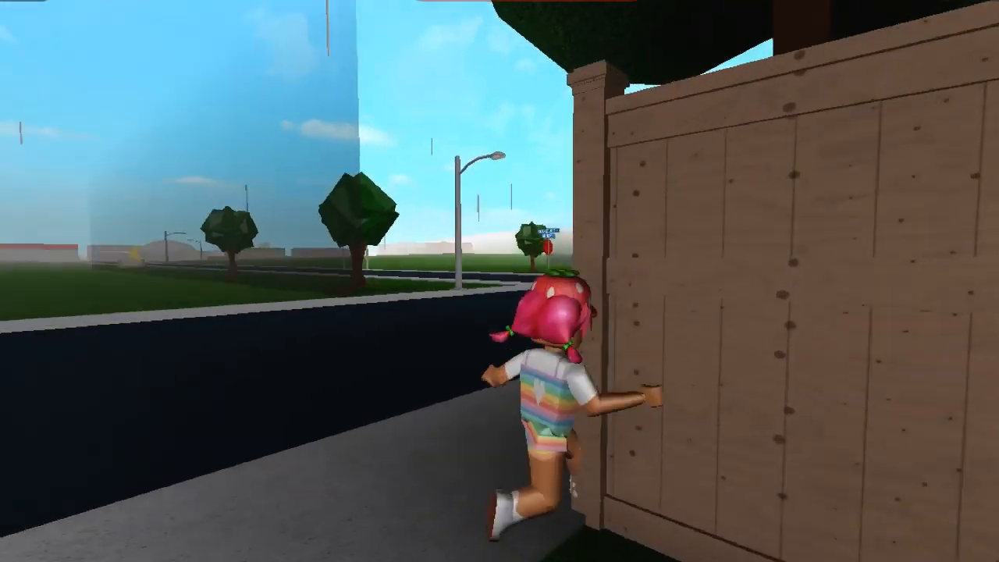
pyautogui.press('w')
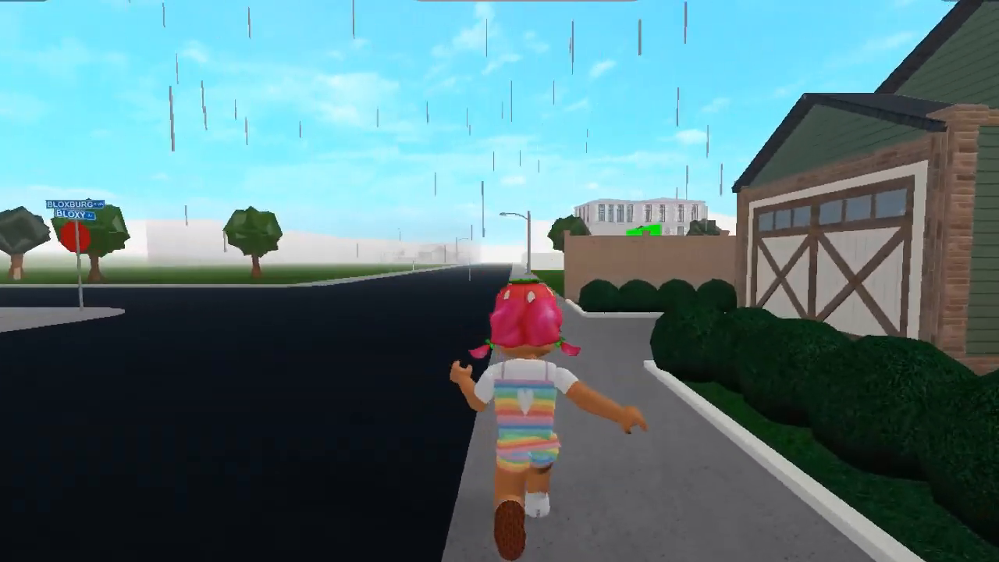
pyautogui.press('w')
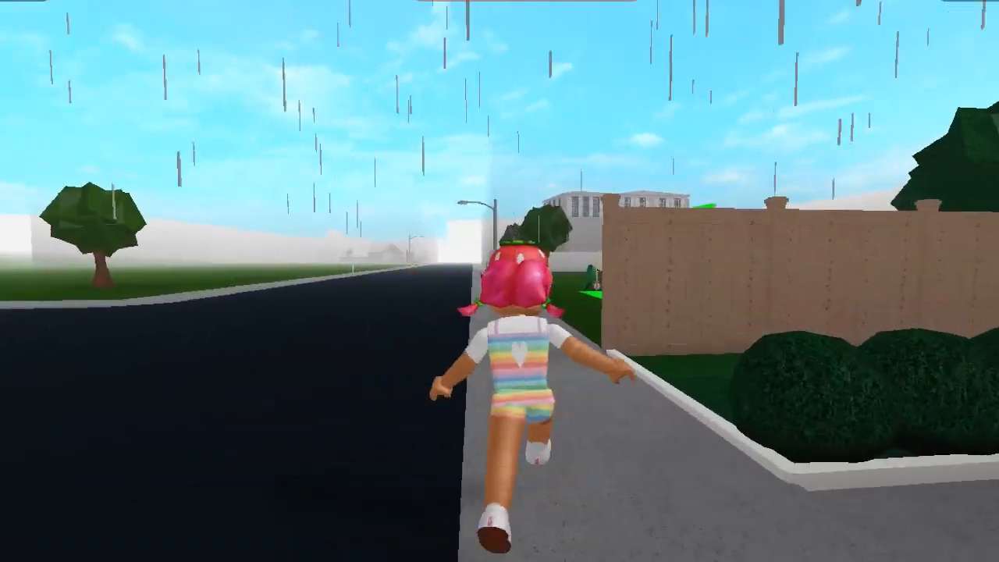
pyautogui.press('w')
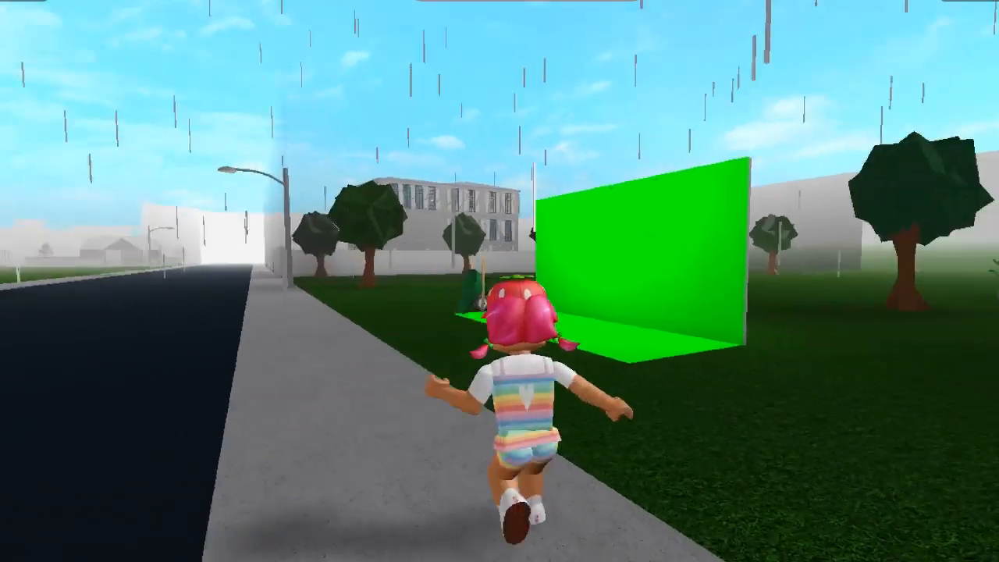
pyautogui.press('w')
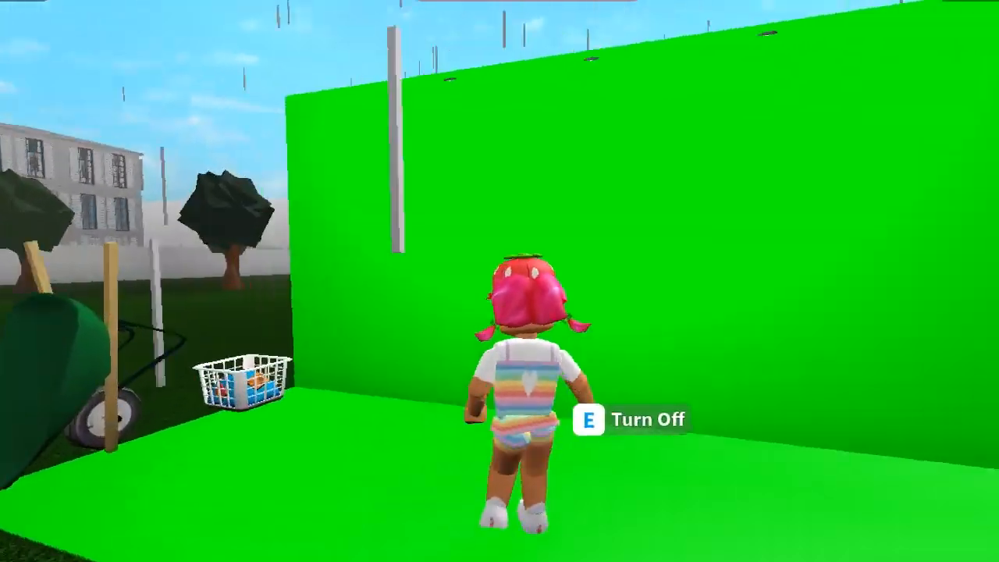
# Run the character back and forth across the green floor to view the finished set from both ends.
pyautogui.press('s')
pyautogui.press('w')
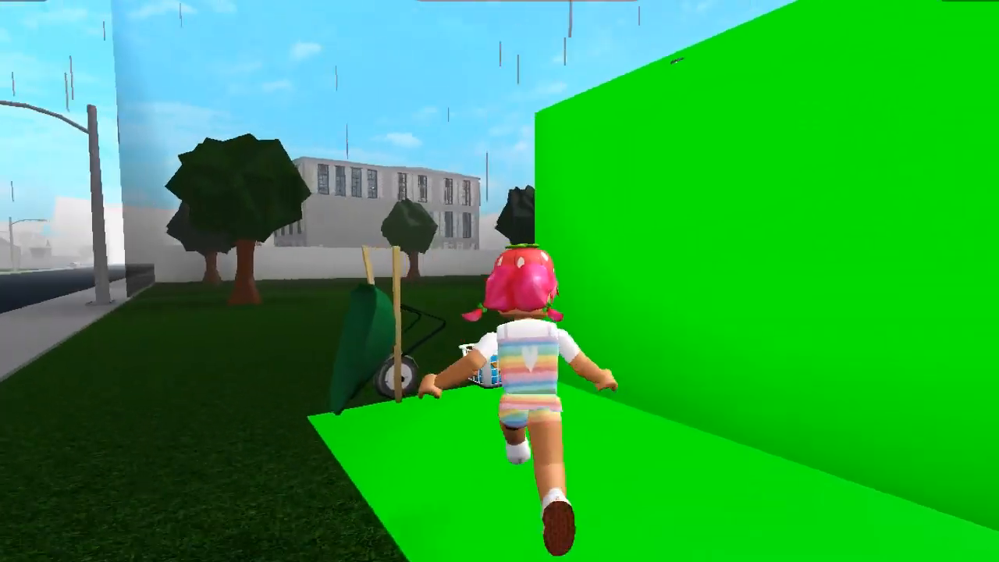
pyautogui.press('s')
pyautogui.press('w')
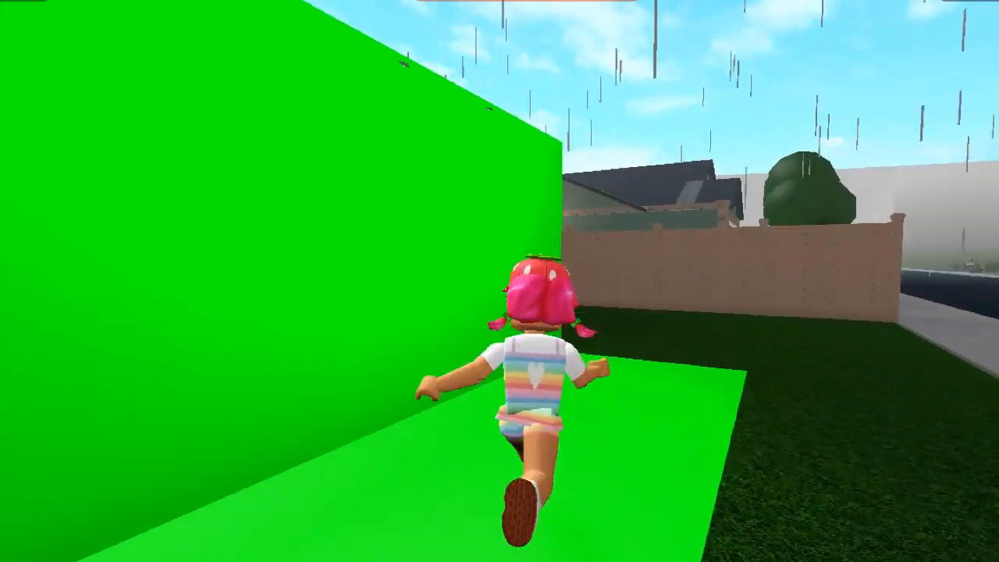
# Run the character back and forth along the green floor and up close to the green wall.
pyautogui.press('s')
pyautogui.press('w')
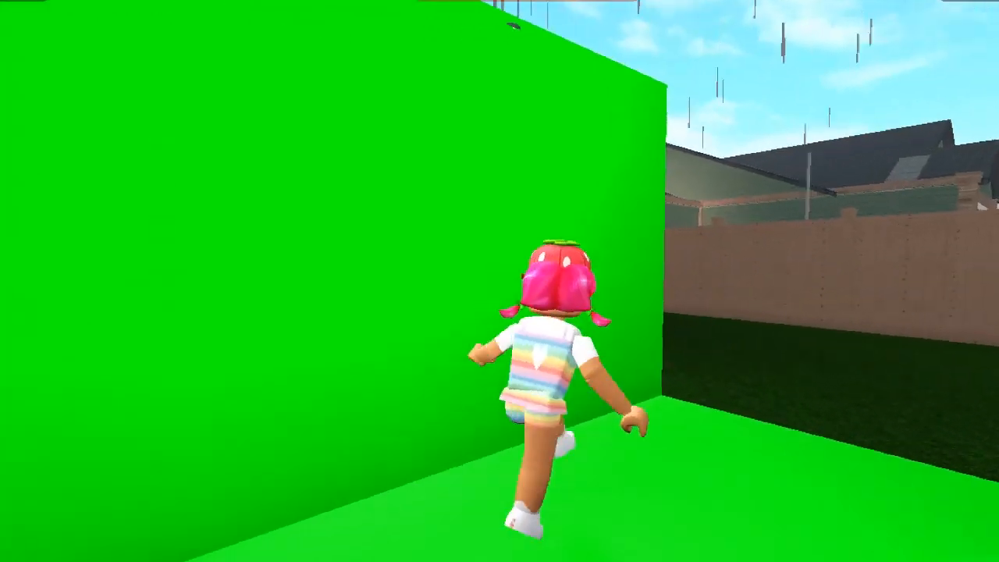
pyautogui.press('s')
pyautogui.press('w')
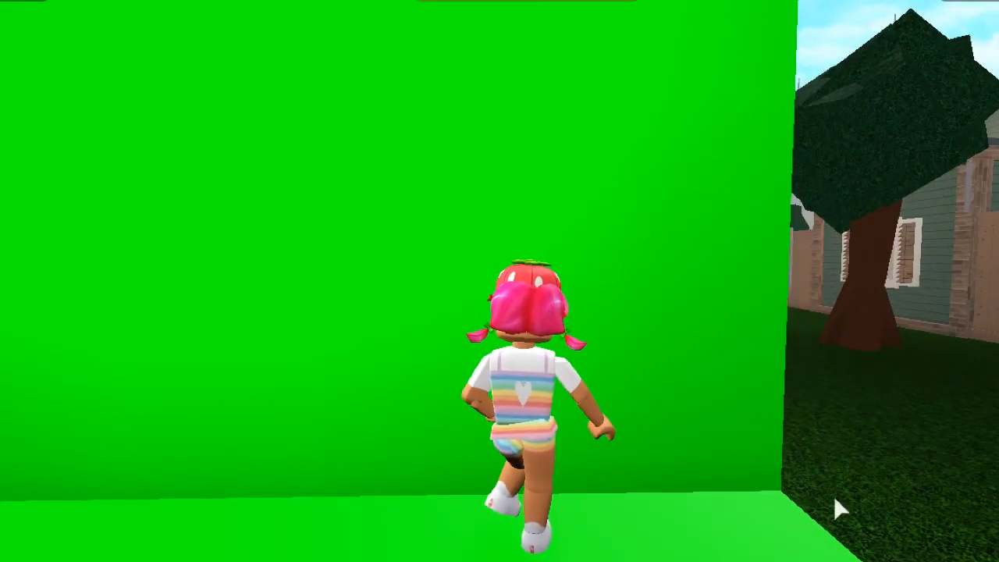
# Look around from the character's first-person view, and frame the character facing the camera in close-up against the green wall.
pyautogui.scroll(5, 682, 507)
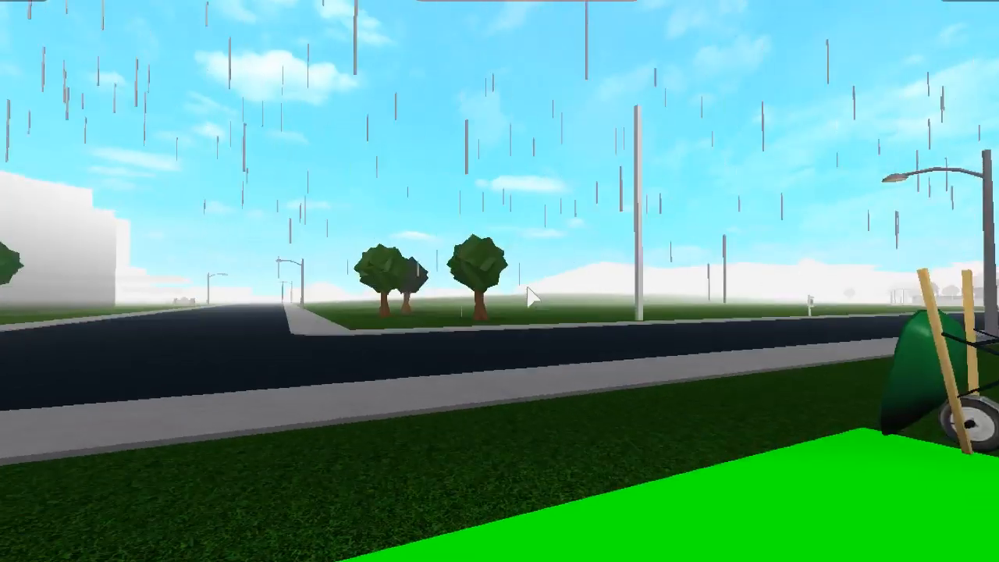
pyautogui.scroll(-3, 528, 288)
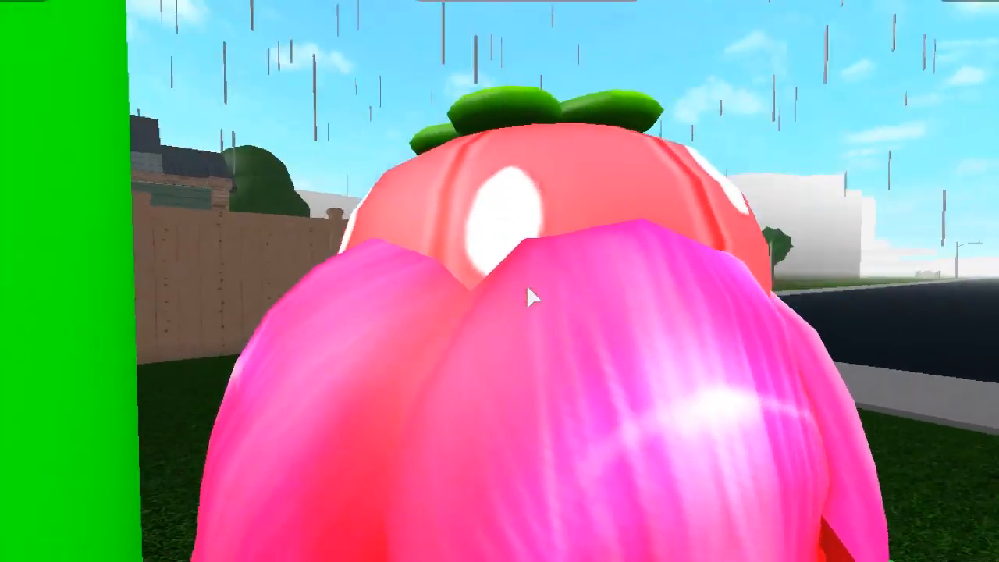
pyautogui.scroll(-5, 527, 287)
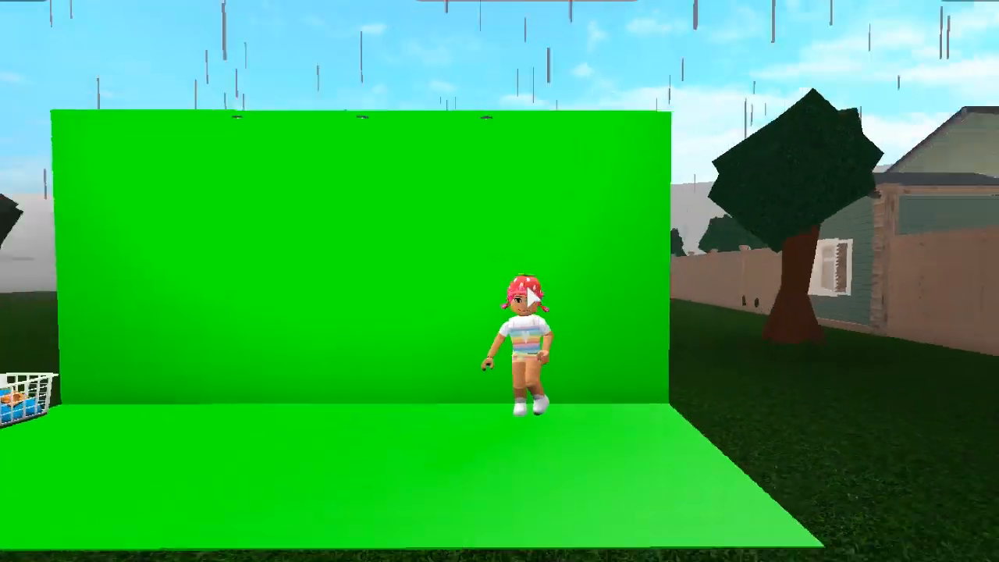
pyautogui.scroll(2, 679, 370)
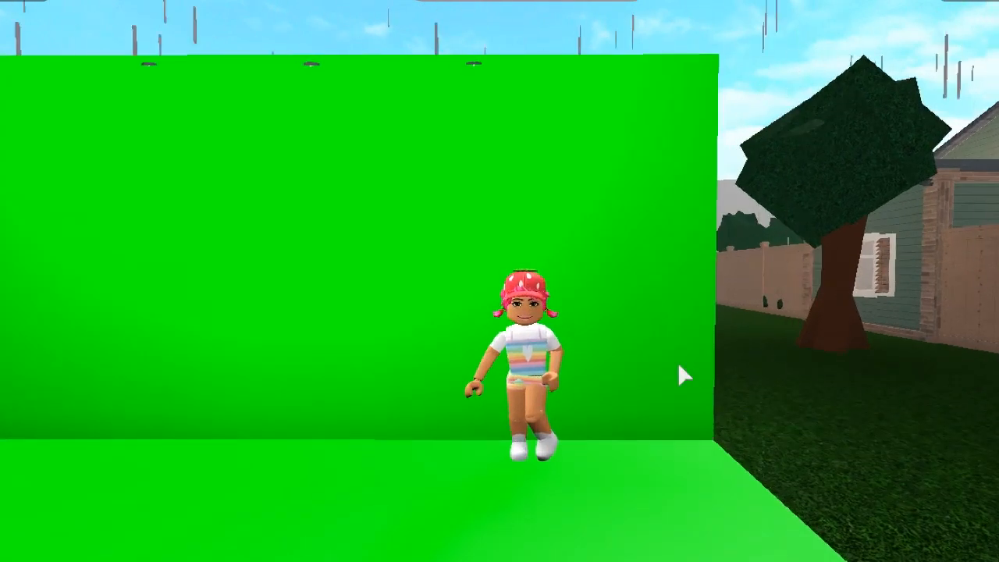
pyautogui.scroll(3, 679, 367)
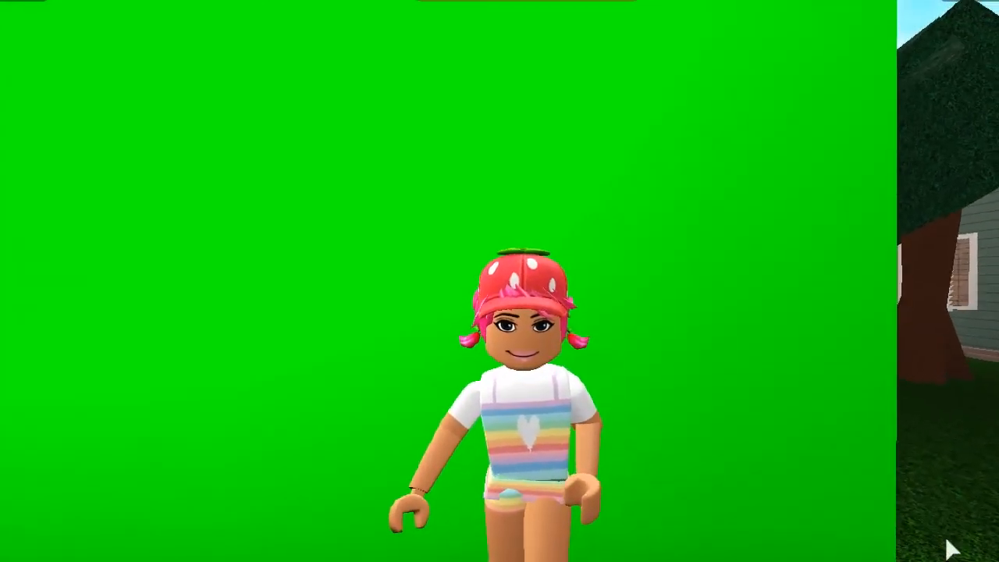
# Make the character perform the Arm Wave emote in front of the green wall.
pyautogui.click(534, 417)
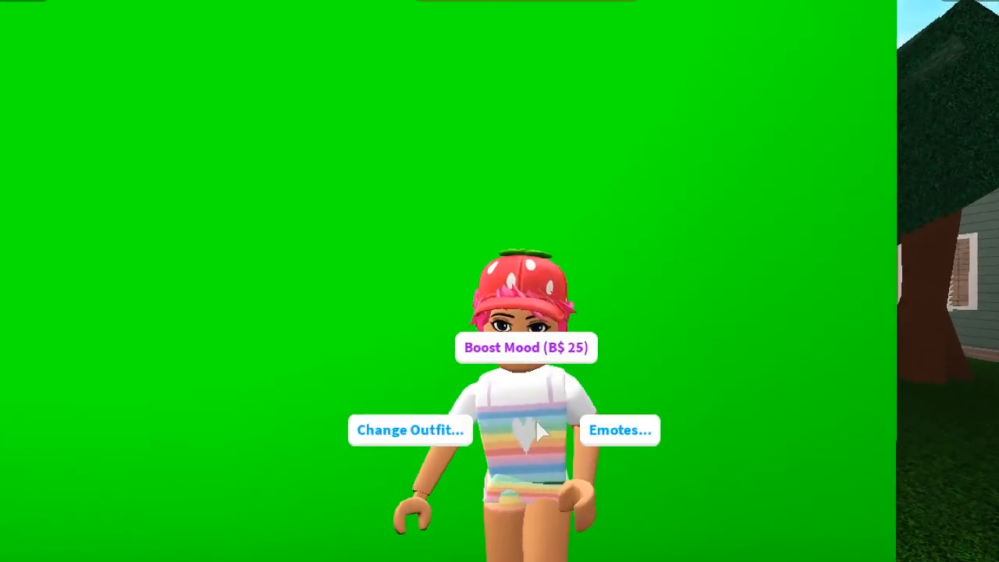
pyautogui.click(647, 428)
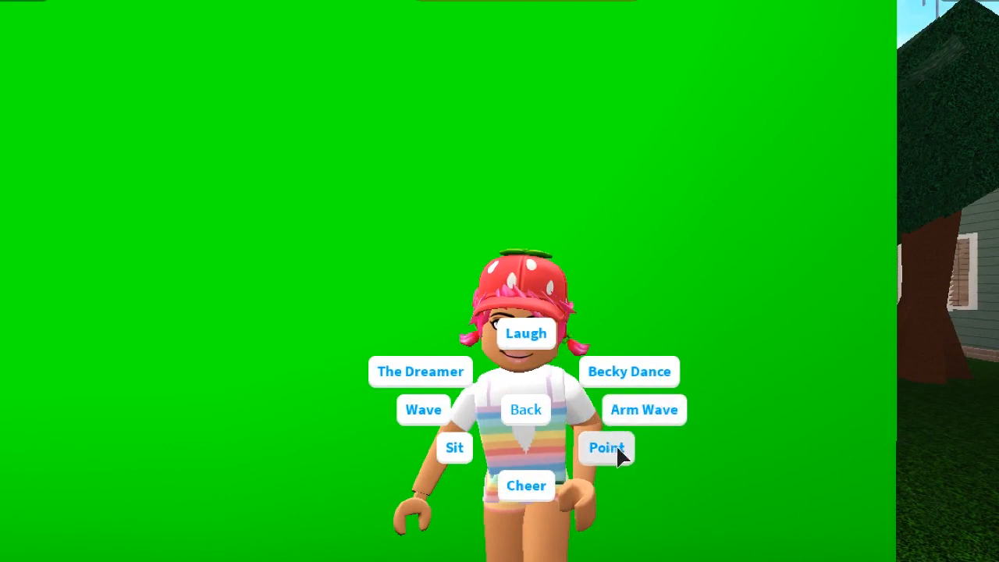
pyautogui.click(606, 444)
pyautogui.click(606, 446)
pyautogui.click(625, 422)
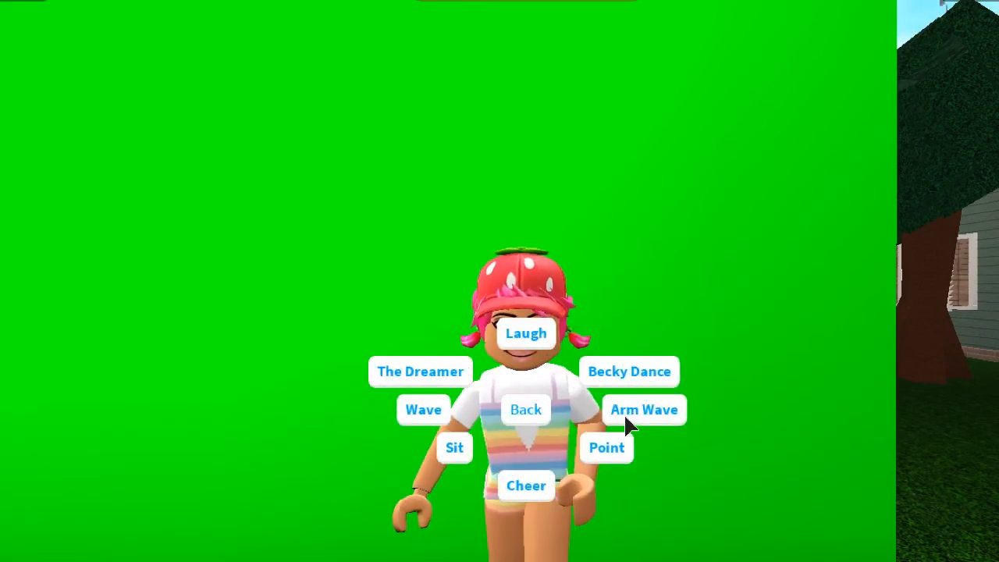
pyautogui.click(658, 364)
pyautogui.click(536, 402)
pyautogui.click(657, 421)
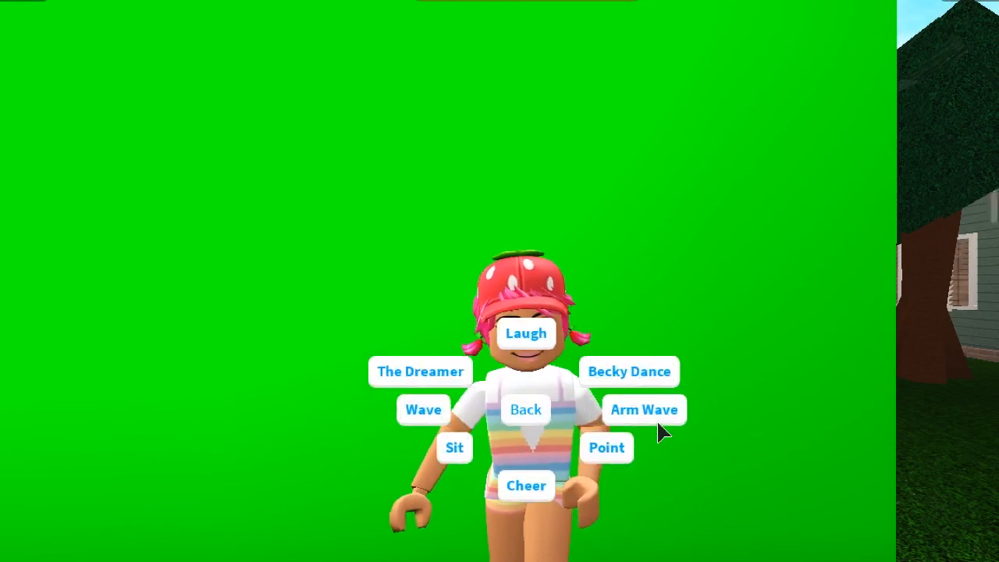
pyautogui.click(652, 412)
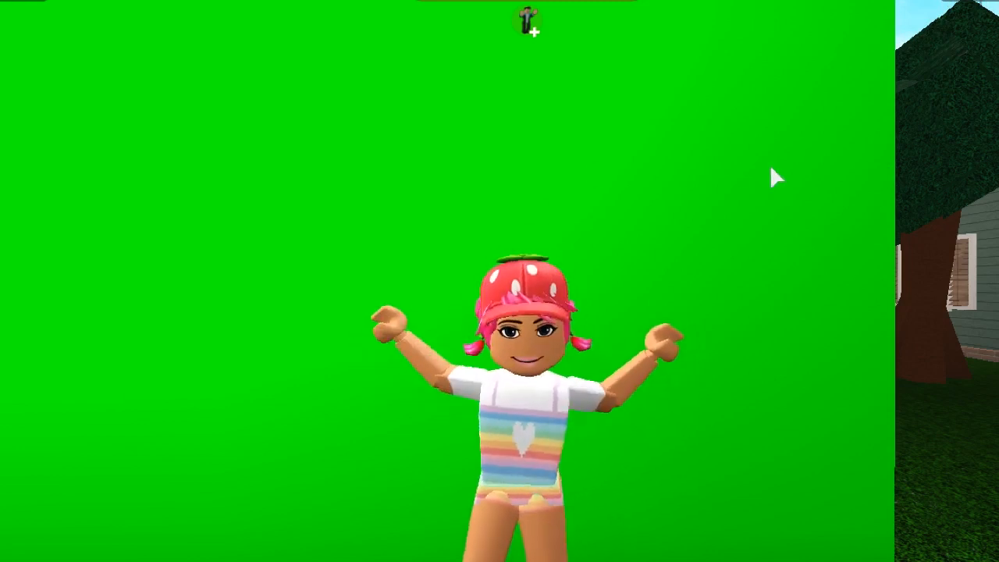
# Replace the arm wave with the Wave emote, and perform the Wave emote a second time.
pyautogui.click(518, 410)
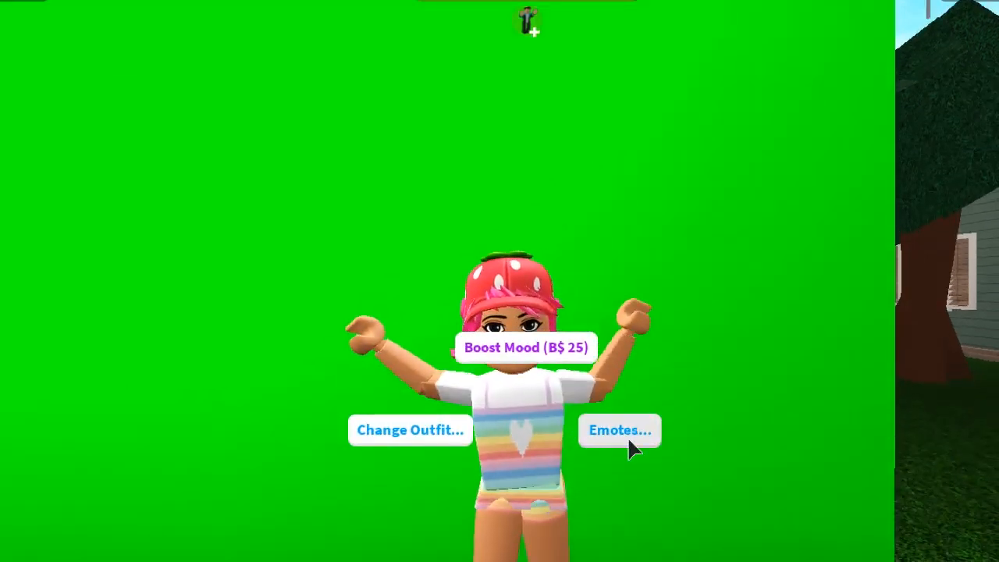
pyautogui.click(622, 434)
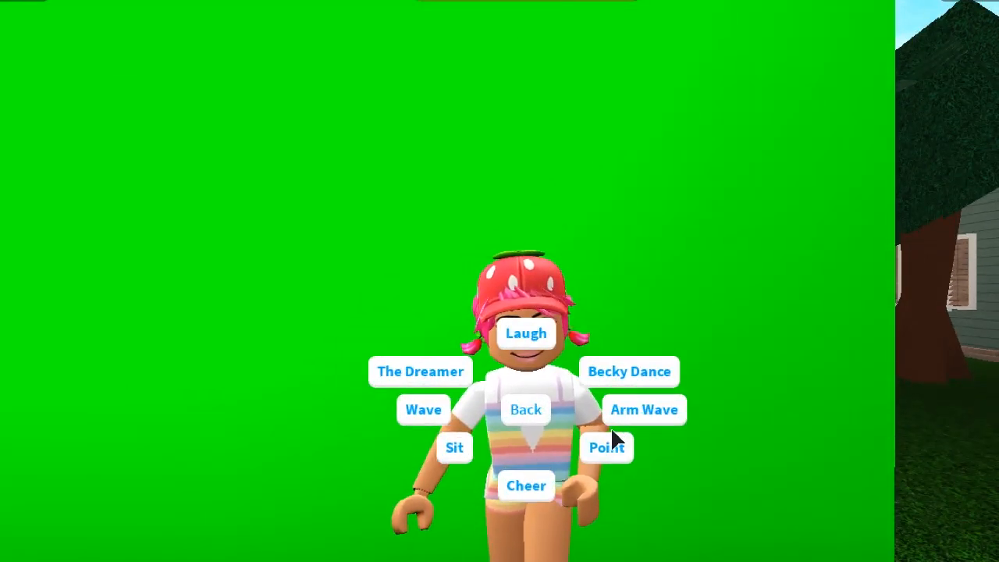
pyautogui.click(449, 408)
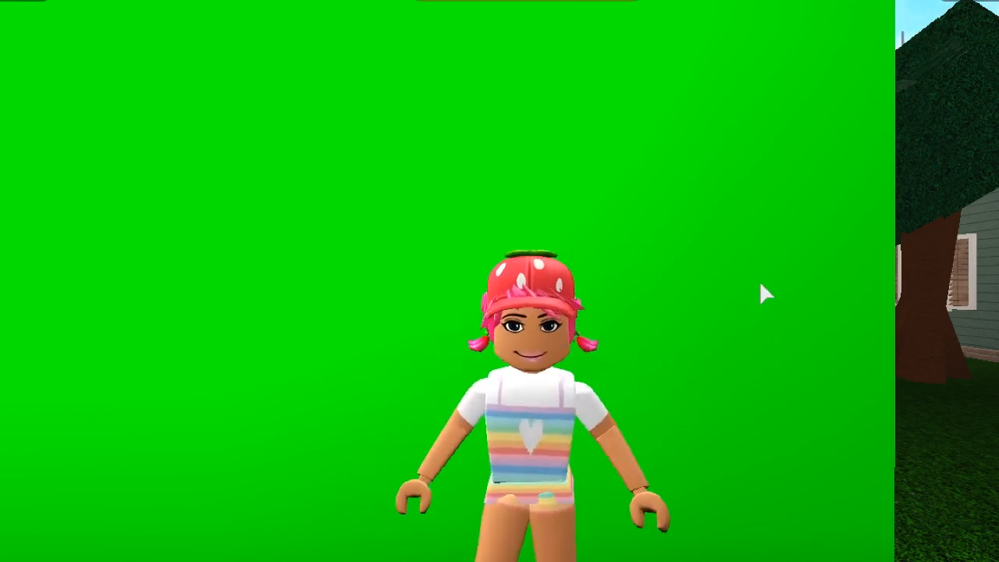
pyautogui.click(578, 433)
pyautogui.click(624, 434)
pyautogui.click(414, 410)
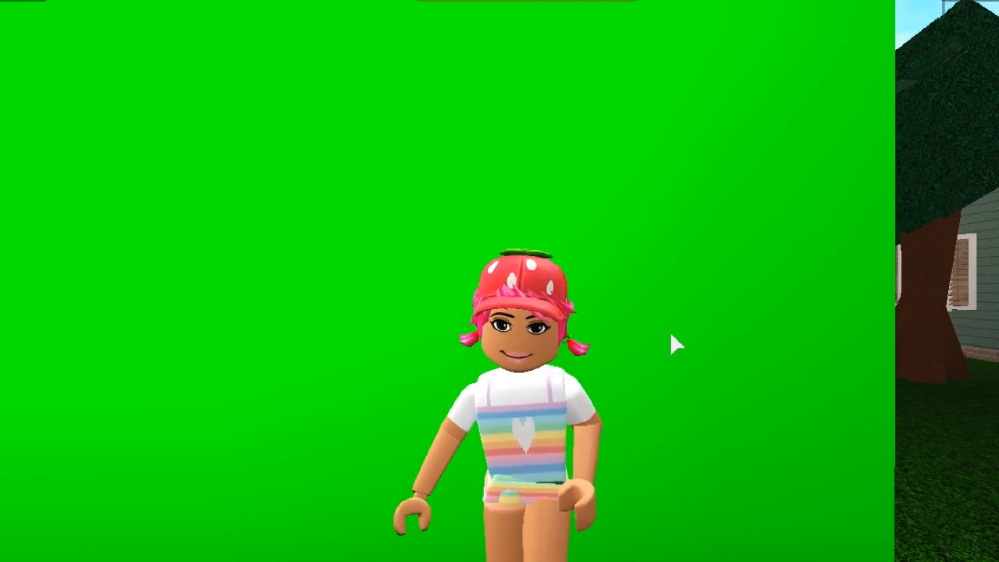
pyautogui.click(549, 434)
pyautogui.click(629, 439)
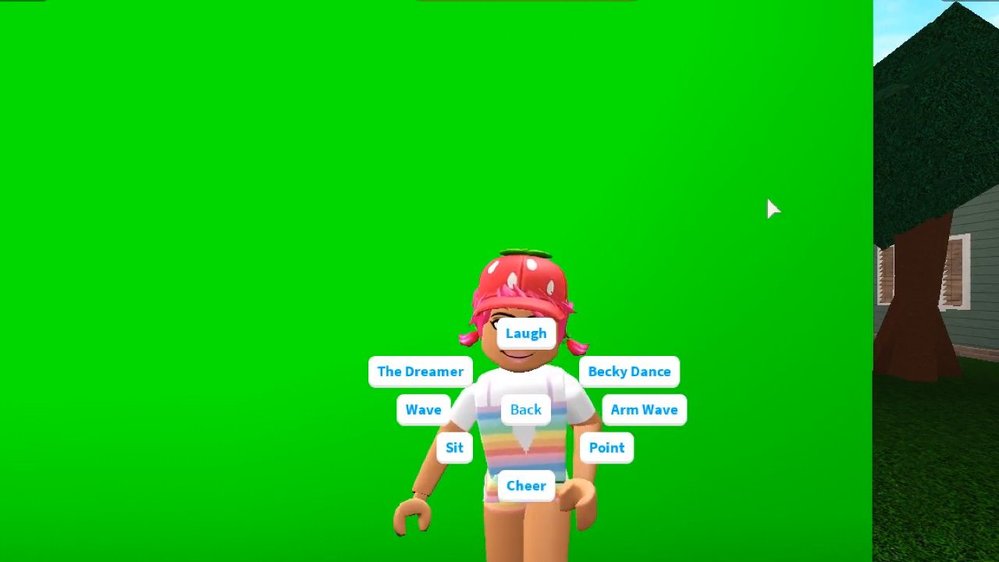
pyautogui.click(732, 186)
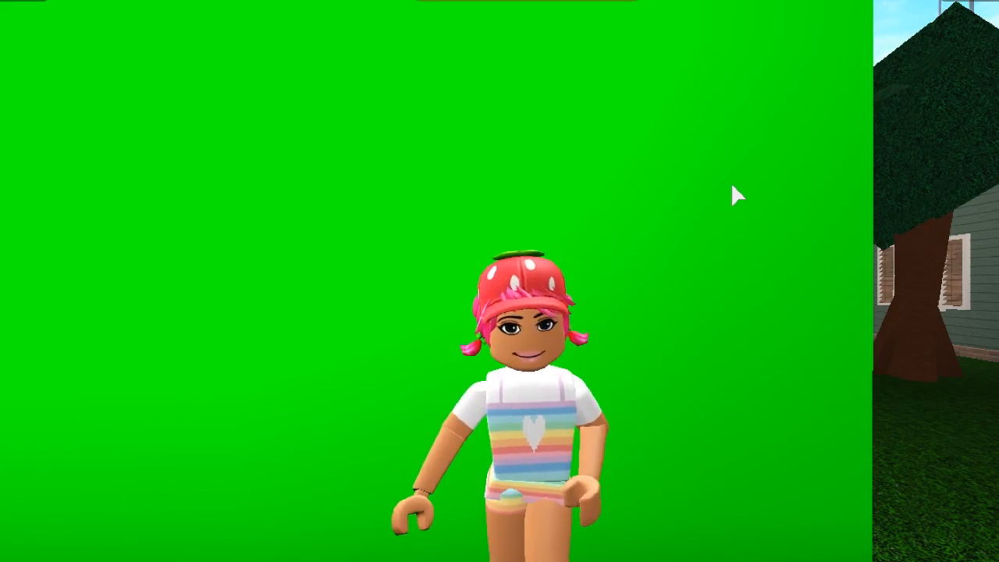
# Run the character off the green set along the sidewalk and stop on the driveway in front of the garage door.
pyautogui.rightClick(731, 186)
pyautogui.press('w')
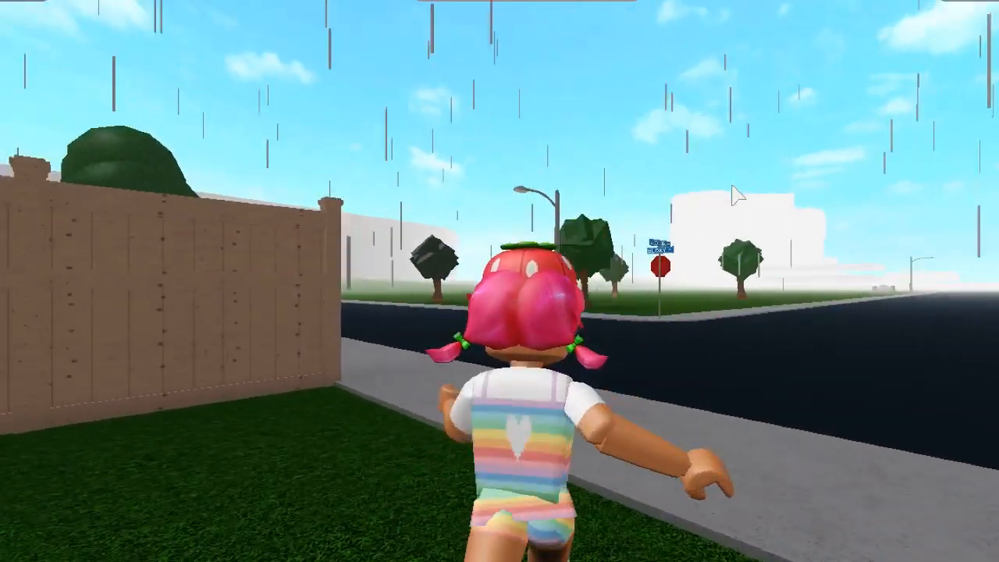
pyautogui.press('w')
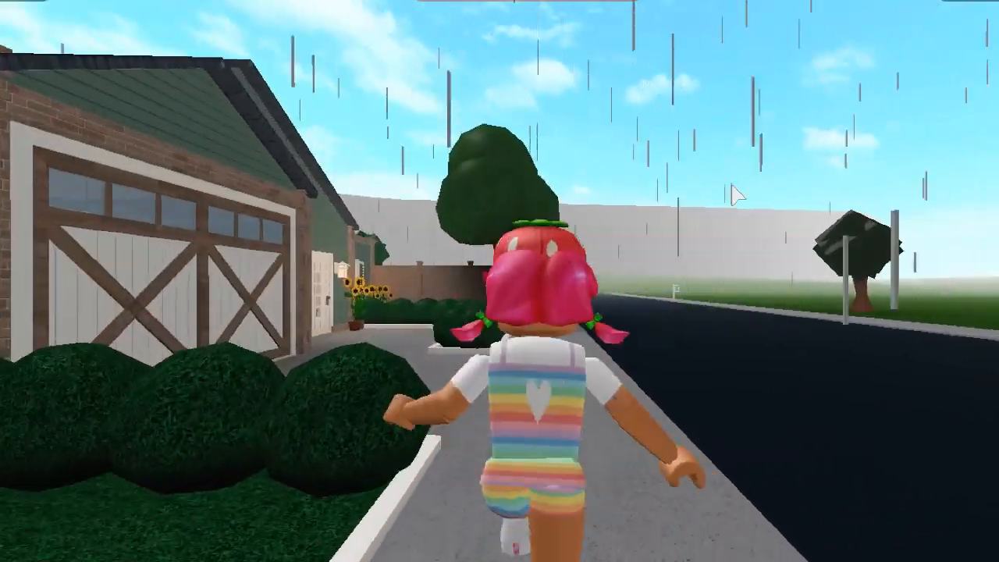
pyautogui.press('w')
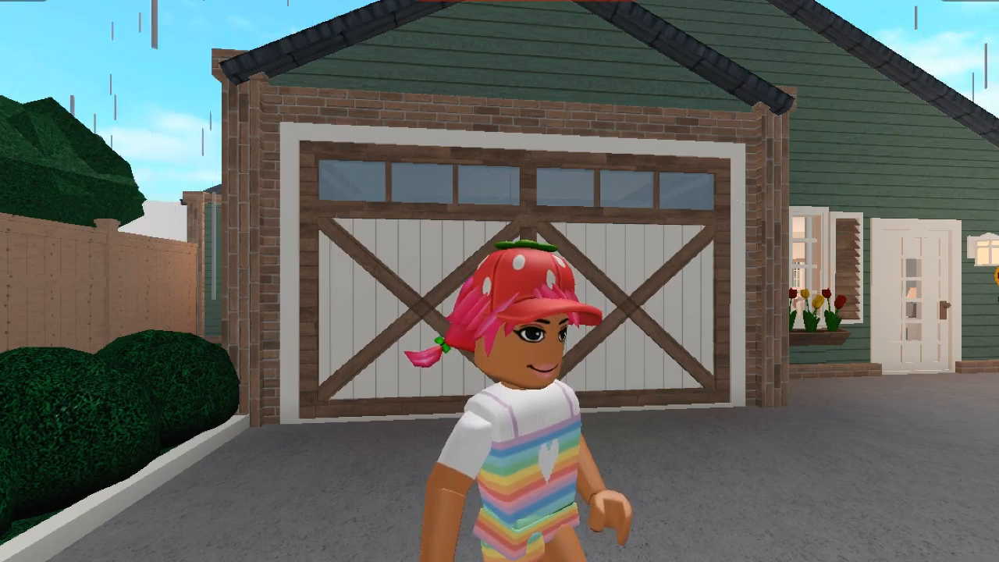
# Set Graphics Mode to Manual with Graphics Quality at its maximum level, and return to the game.
pyautogui.press('Escape')
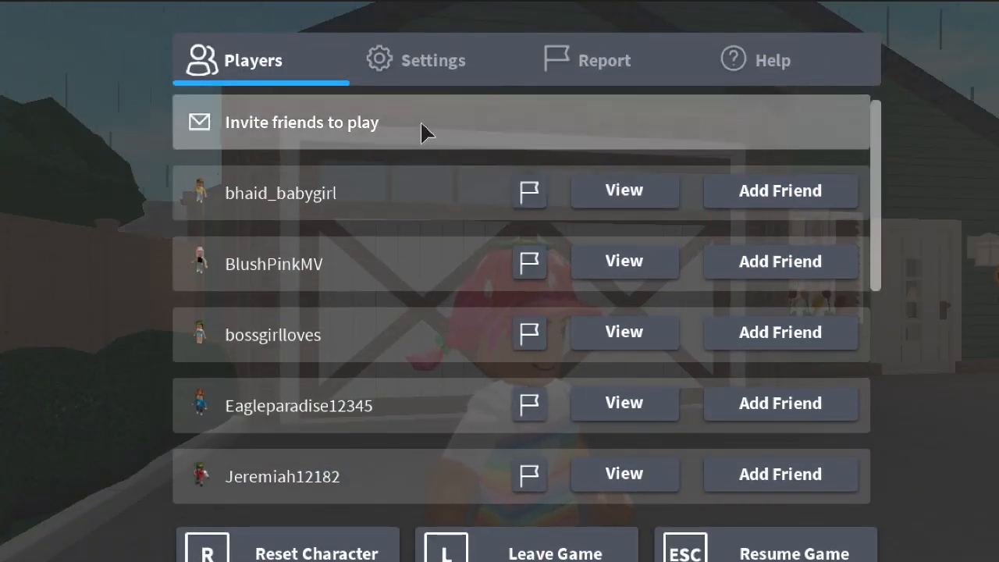
pyautogui.click(379, 61)
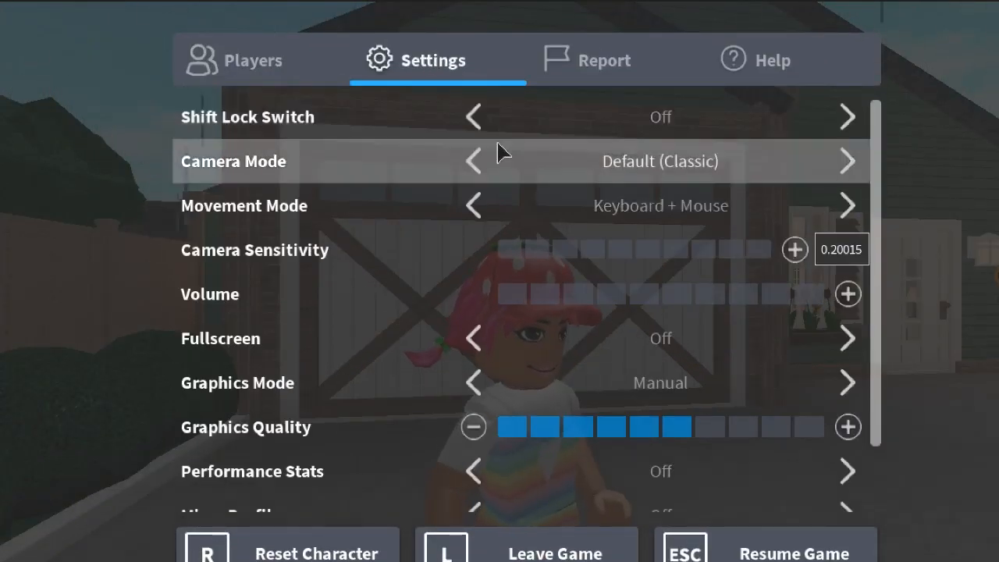
pyautogui.click(808, 431)
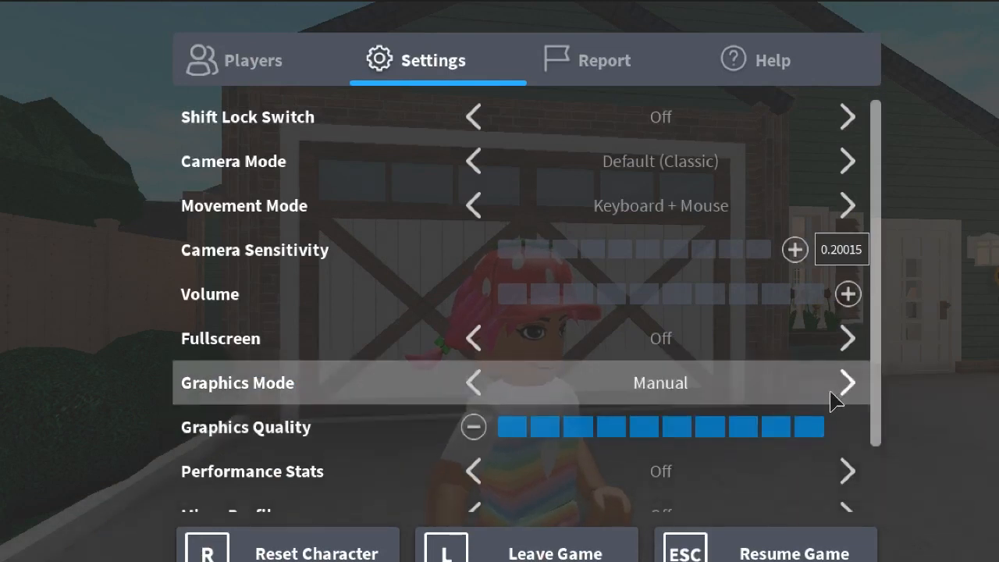
pyautogui.click(848, 390)
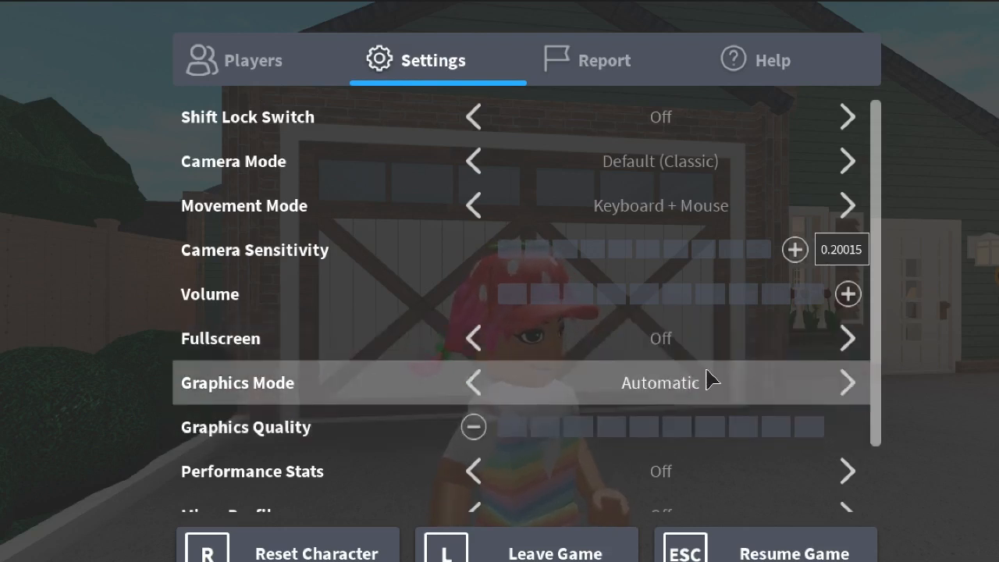
pyautogui.click(844, 372)
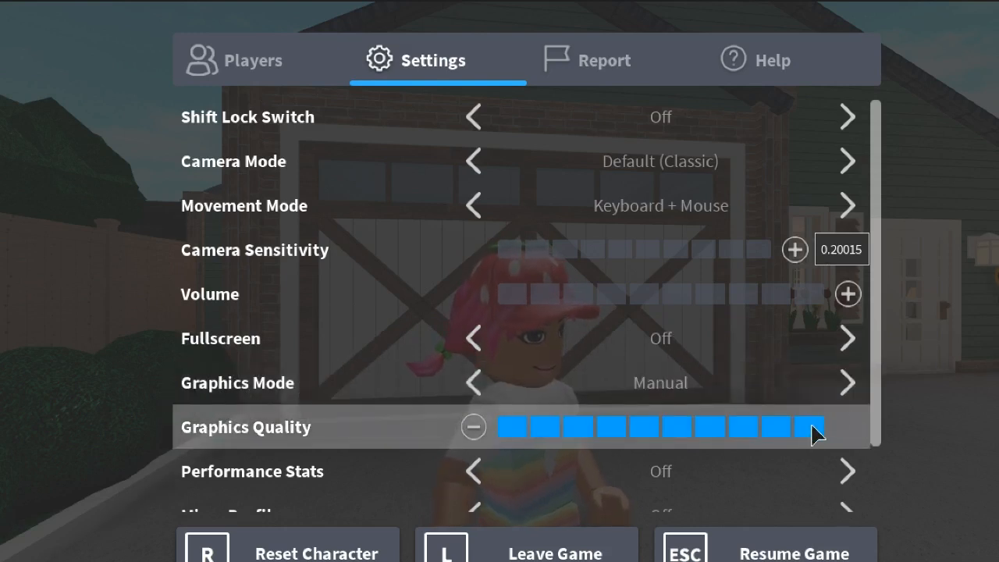
pyautogui.press('Escape')
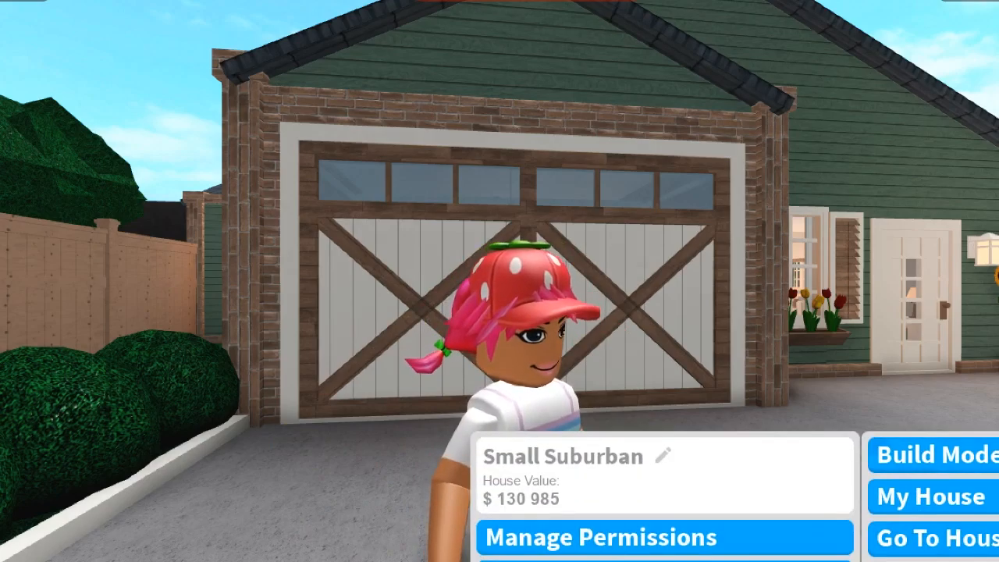
# Enter Build Mode for the house and hide the placement grid on the plot.
pyautogui.click(959, 455)
pyautogui.press('d')
pyautogui.press('w')
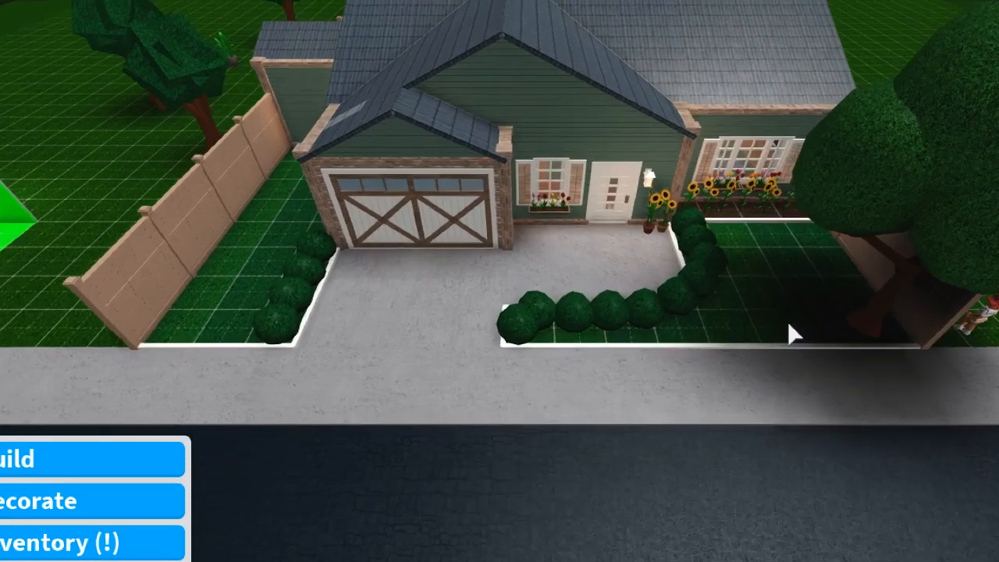
pyautogui.press('g')
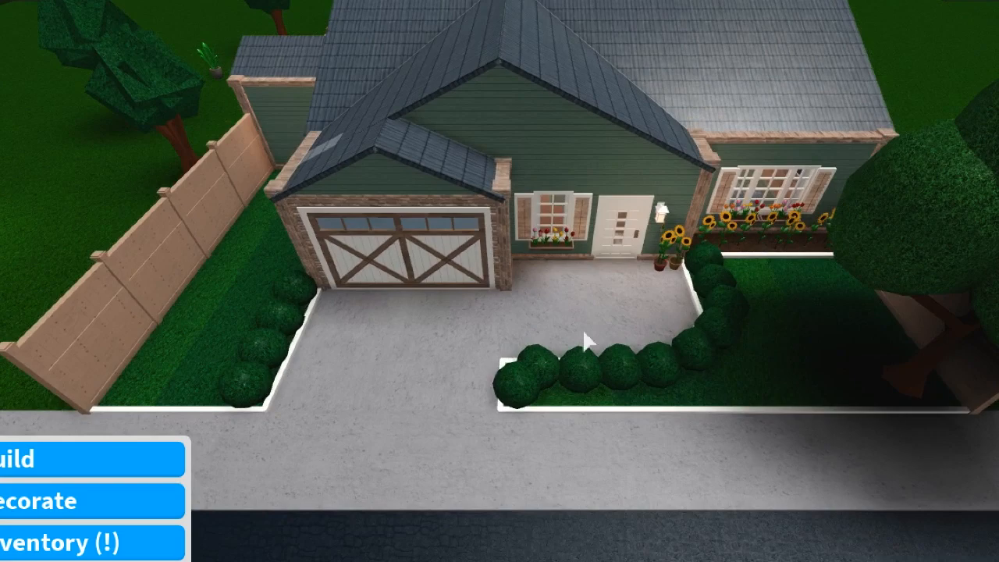
# Lower the build camera to driveway level and frame the garage, front door and hedge from the front.
pyautogui.scroll(10, 662, 359)
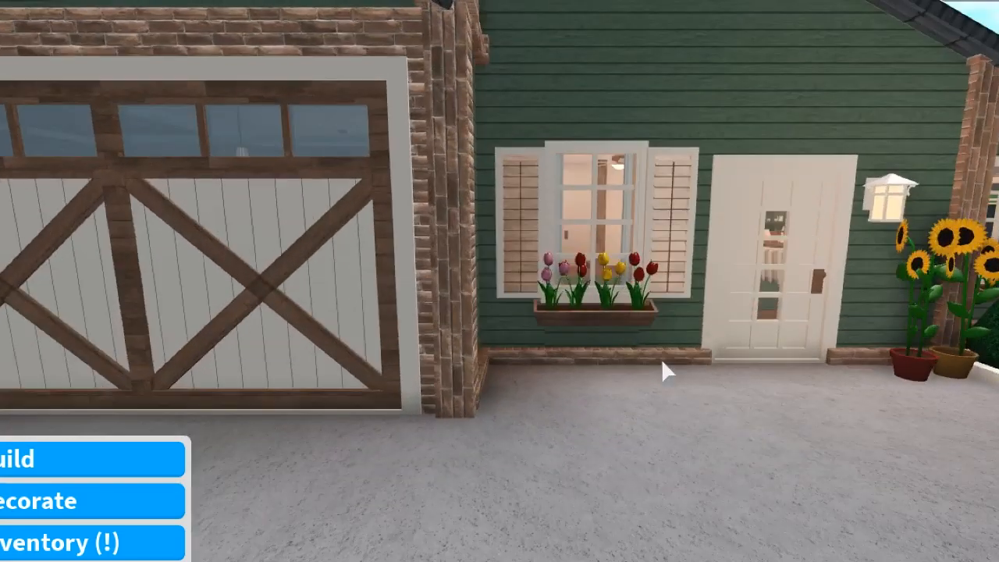
pyautogui.scroll(-3, 661, 358)
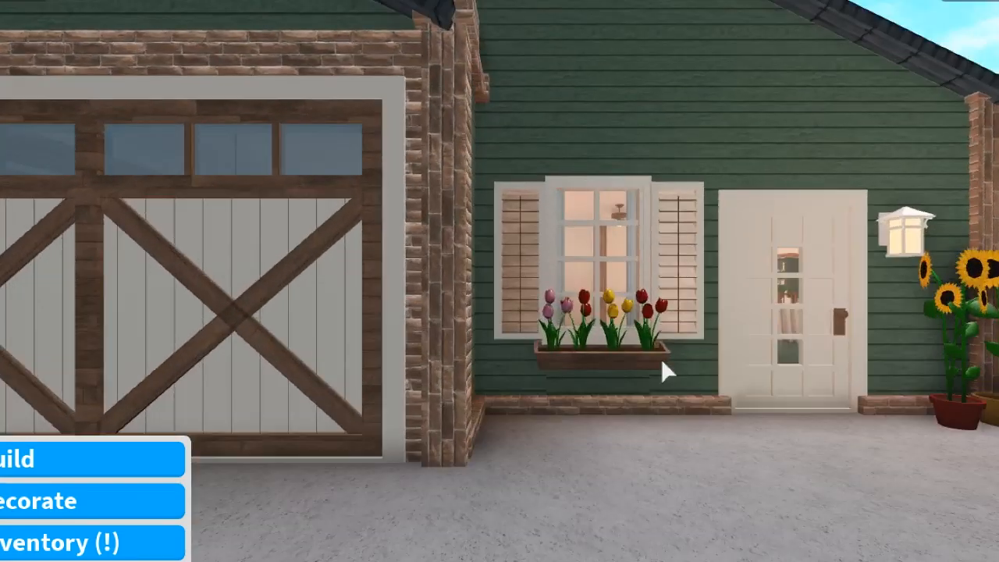
pyautogui.scroll(-4, 661, 358)
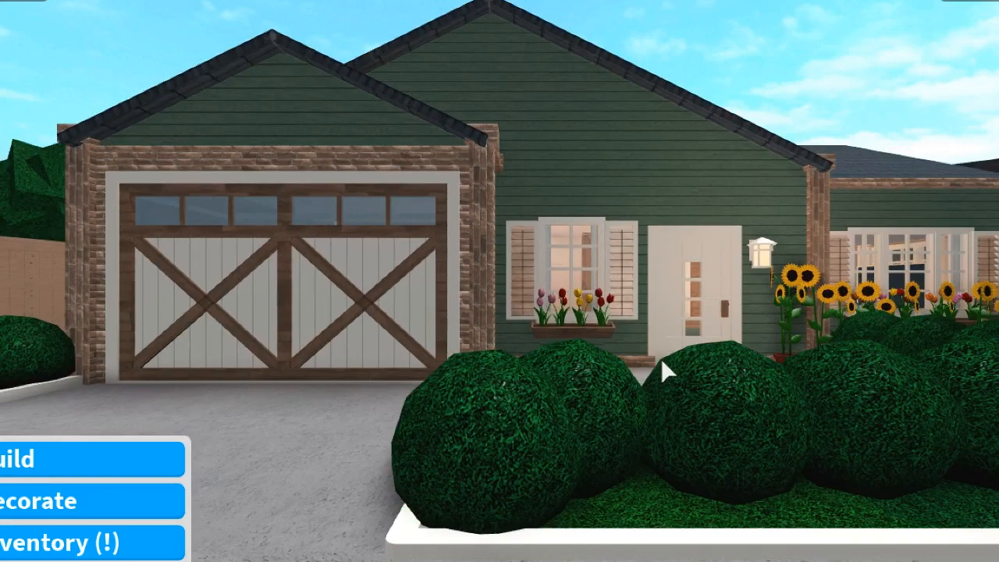
pyautogui.press('a')
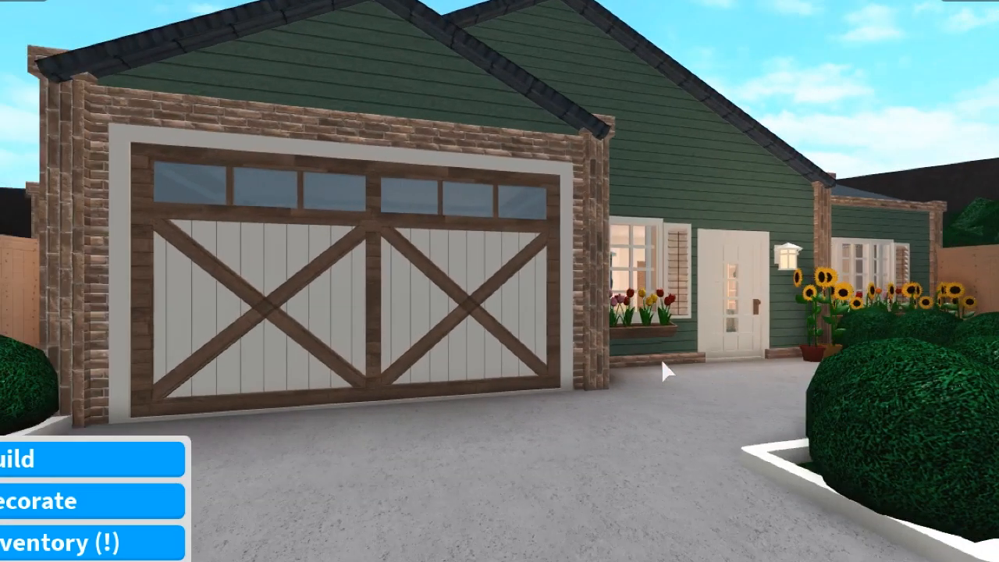
pyautogui.press('d')
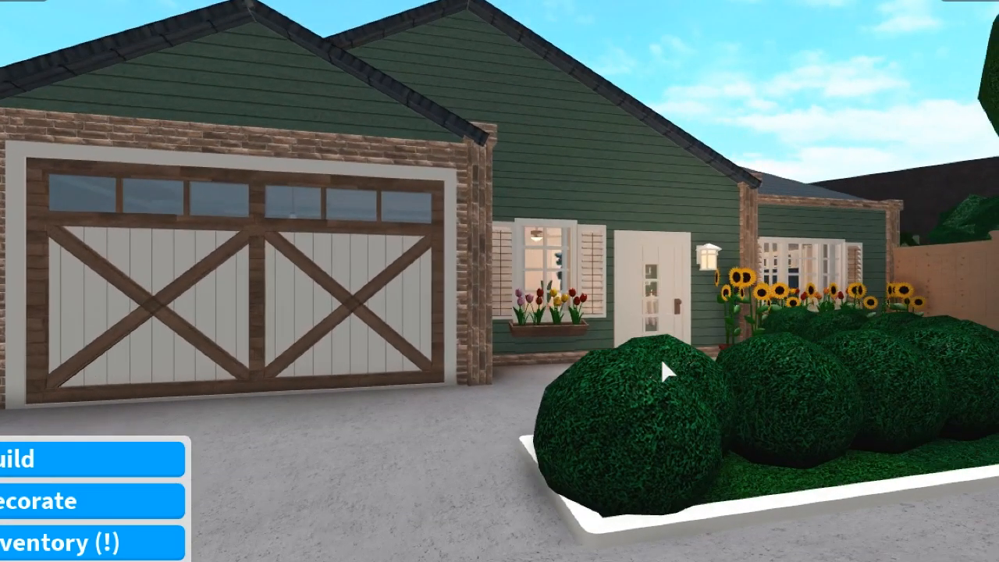
pyautogui.press('a')
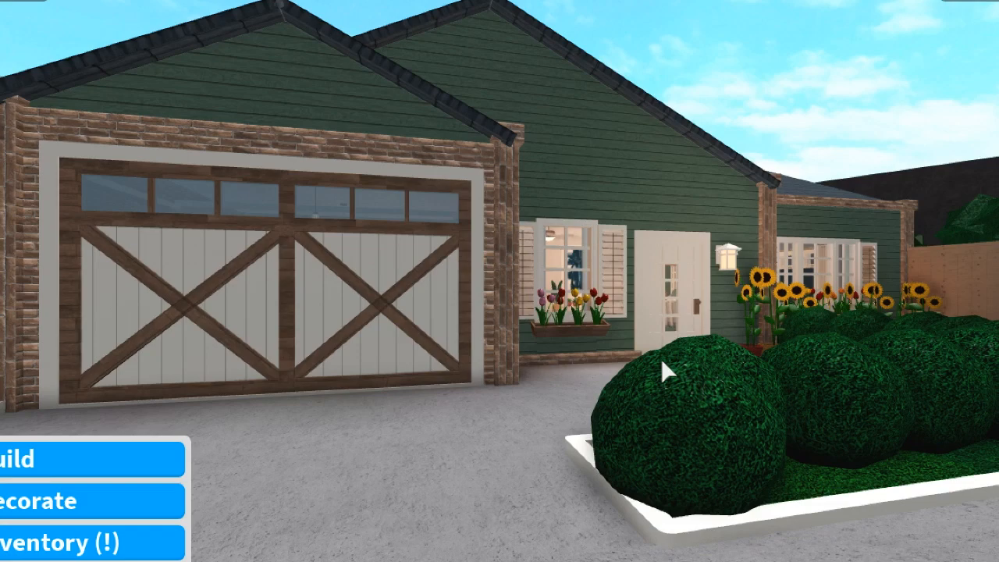
# Frame the house front behind the hedge with the build camera, and pose the character on the road in front of it.
pyautogui.press('d')
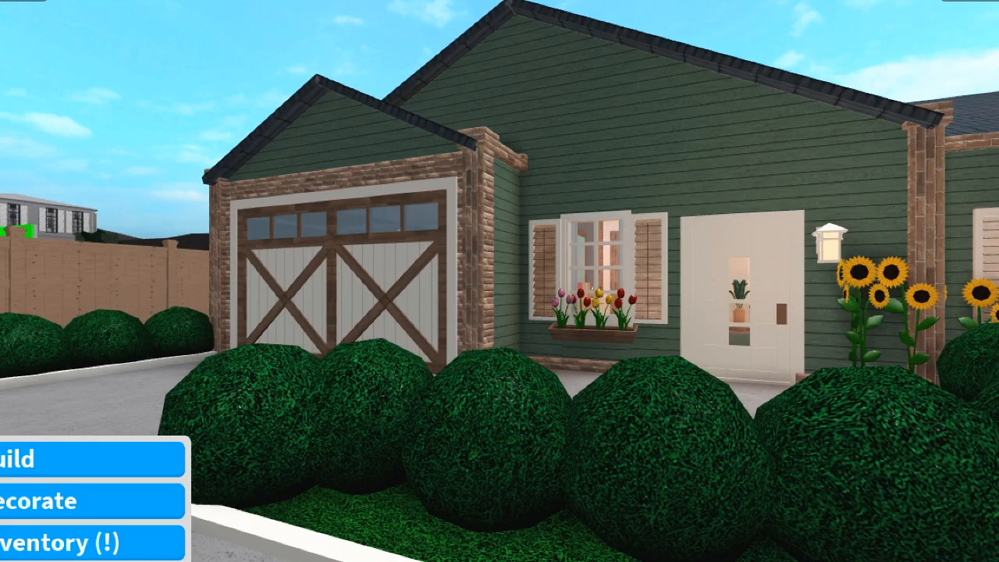
pyautogui.press('d')
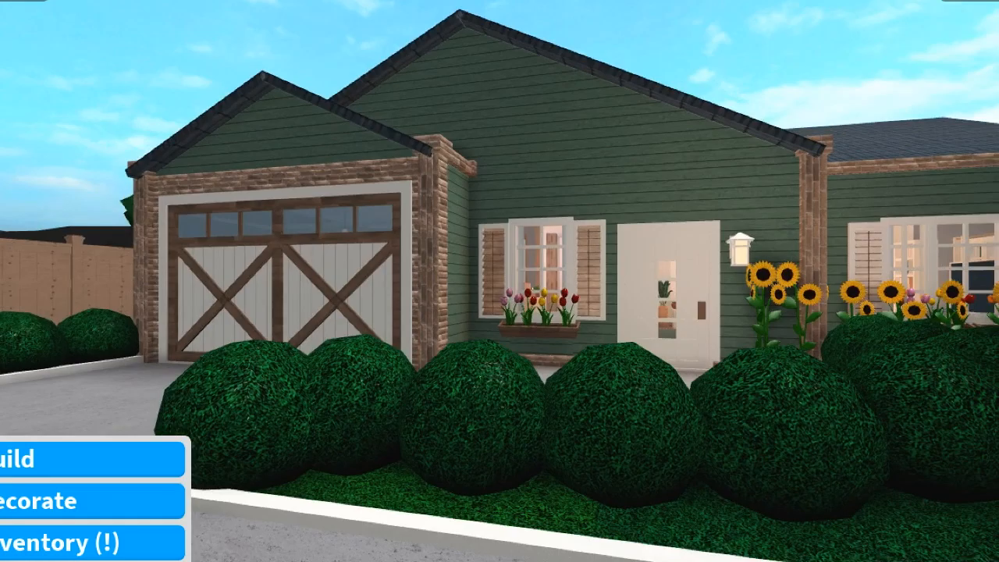
pyautogui.press('a')
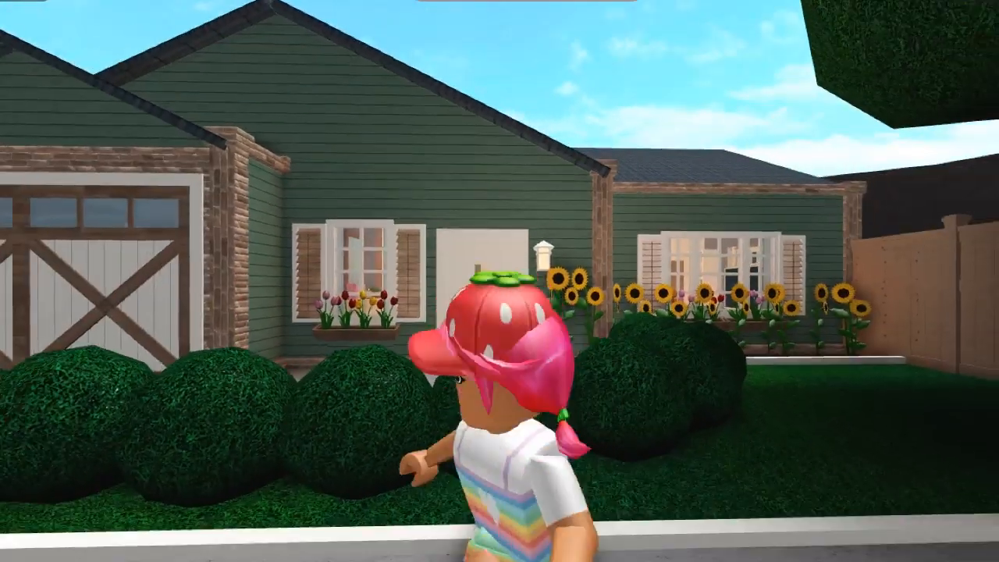
pyautogui.press('s')
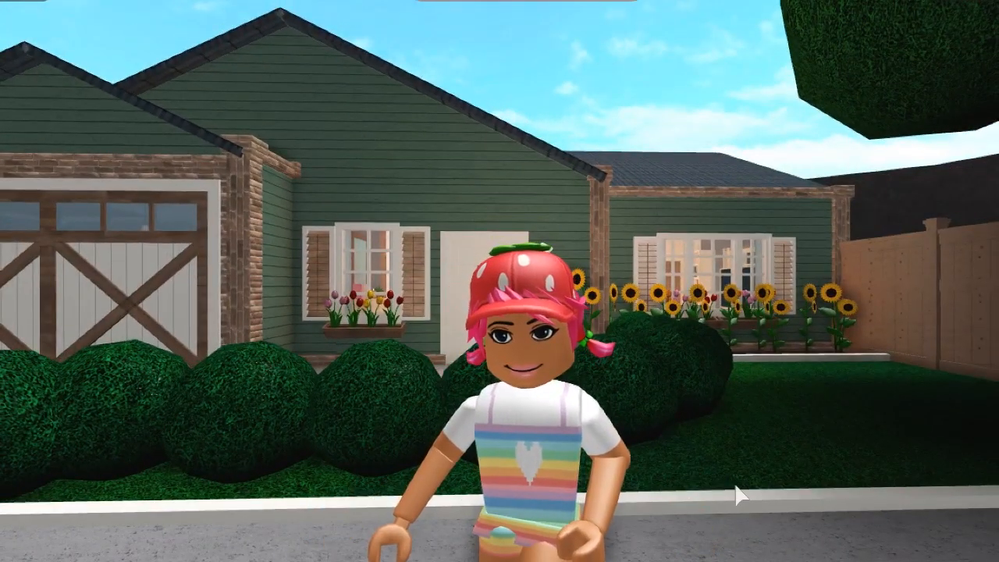
pyautogui.moveTo(742, 324); pyautogui.dragTo(745, 320)
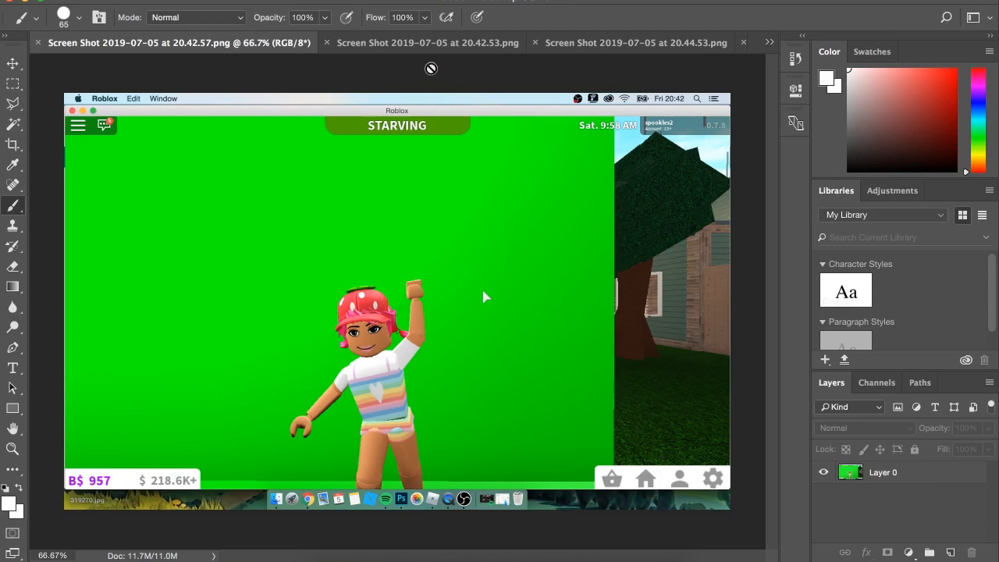
# In Photoshop, compare the two waving green screen screenshots and close Screen Shot 2019-07-05 at 20.42.57.png.
pyautogui.click(333, 43)
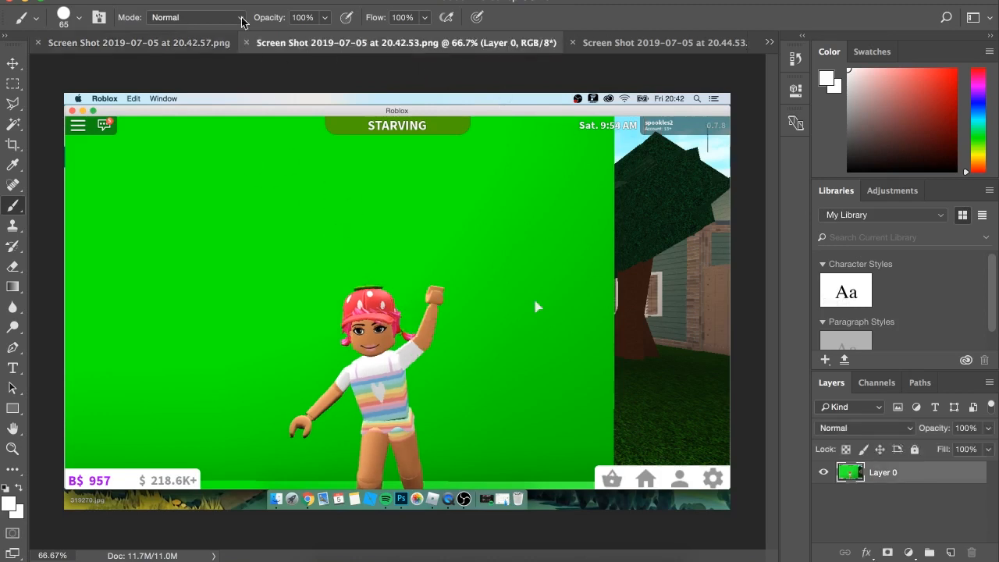
pyautogui.click(169, 45)
pyautogui.click(398, 46)
pyautogui.click(37, 43)
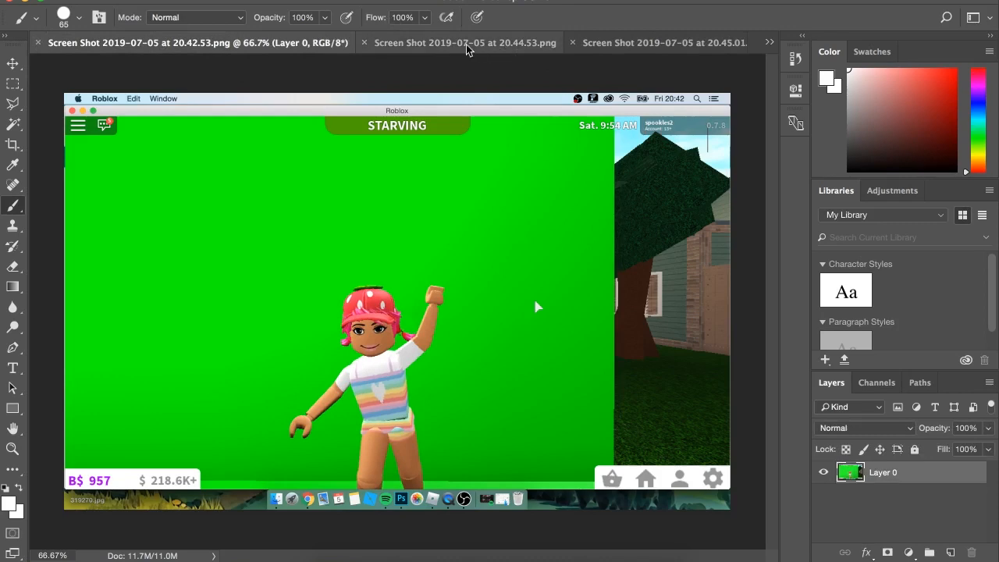
# Compare the three house screenshots and close the 20.44.53 and 20.45.01 ones, keeping the 20.44.58 shot open.
pyautogui.click(454, 44)
pyautogui.click(652, 43)
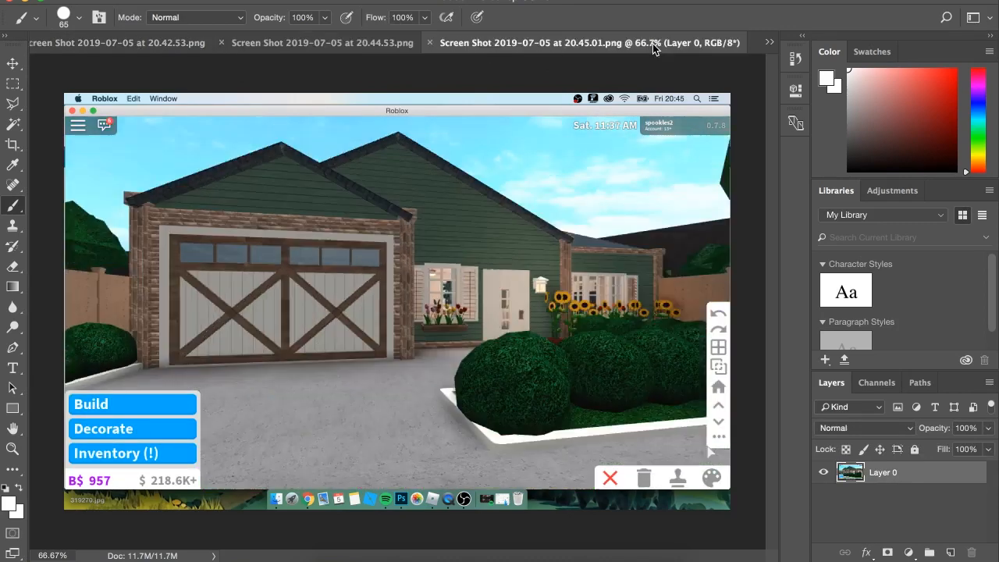
pyautogui.click(769, 42)
pyautogui.click(794, 89)
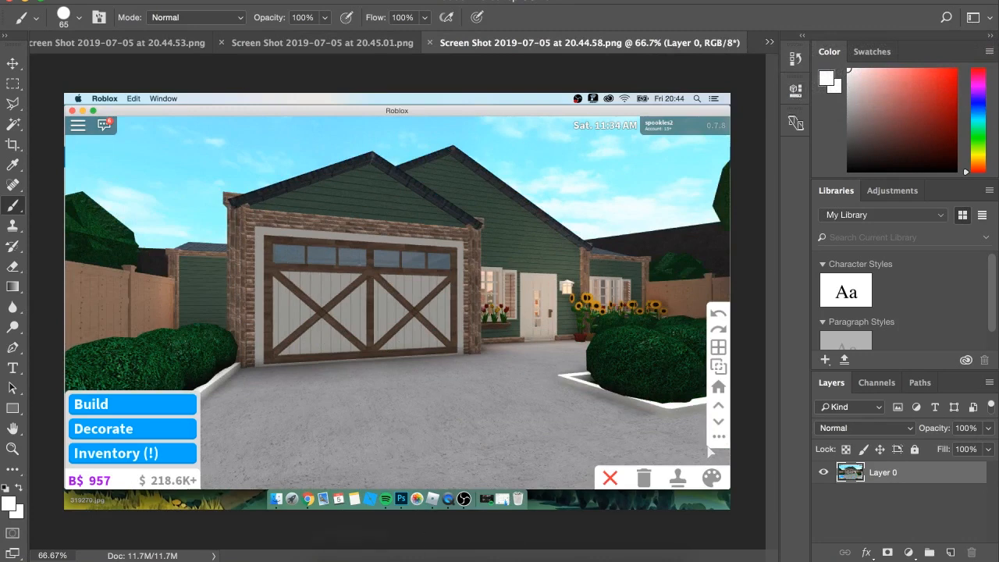
pyautogui.click(769, 43)
pyautogui.click(795, 68)
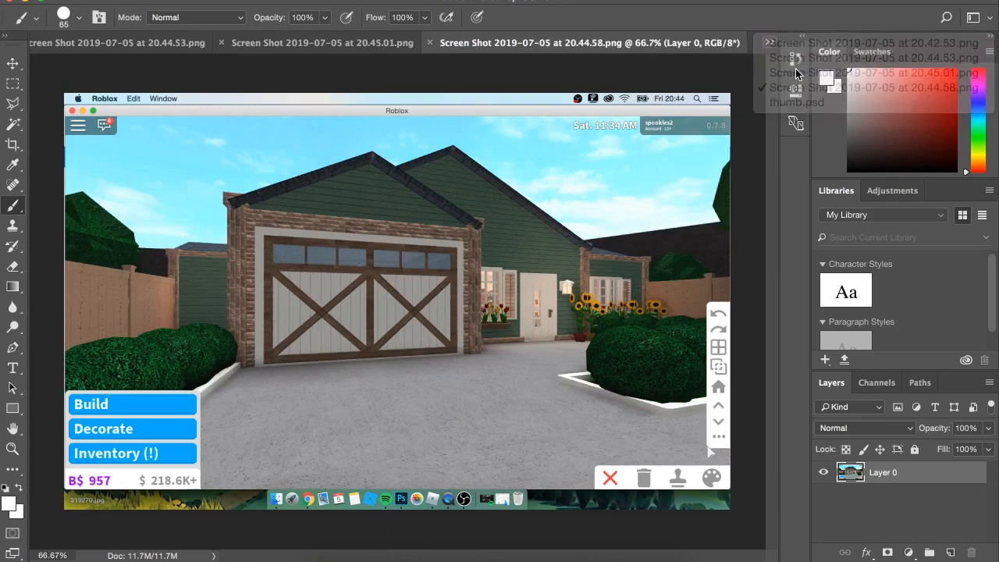
pyautogui.click(768, 42)
pyautogui.click(796, 59)
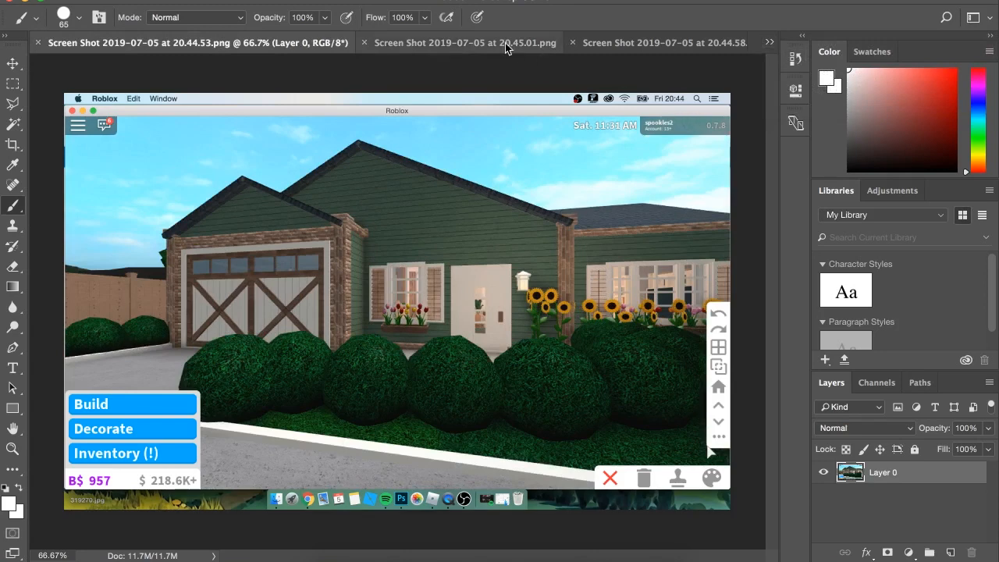
pyautogui.click(426, 44)
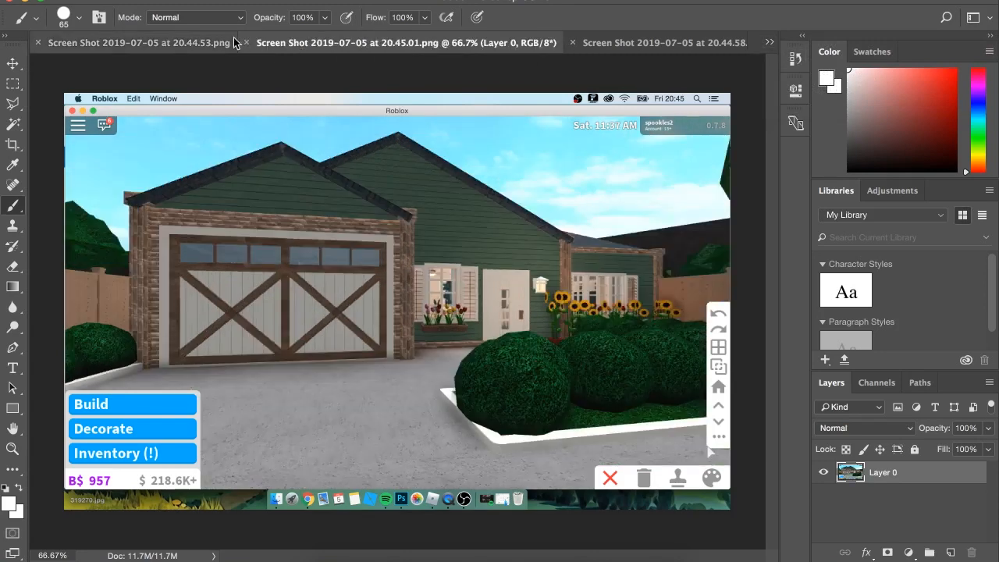
pyautogui.click(248, 44)
pyautogui.click(247, 44)
pyautogui.click(432, 45)
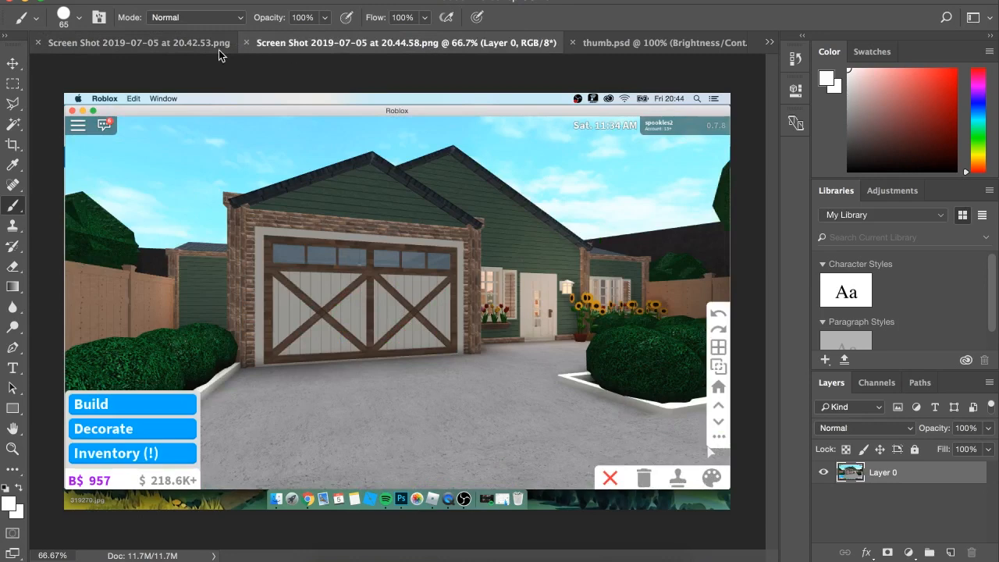
# Review the green screen character screenshot alongside the 20.44.58 house screenshot.
pyautogui.click(188, 45)
pyautogui.click(405, 43)
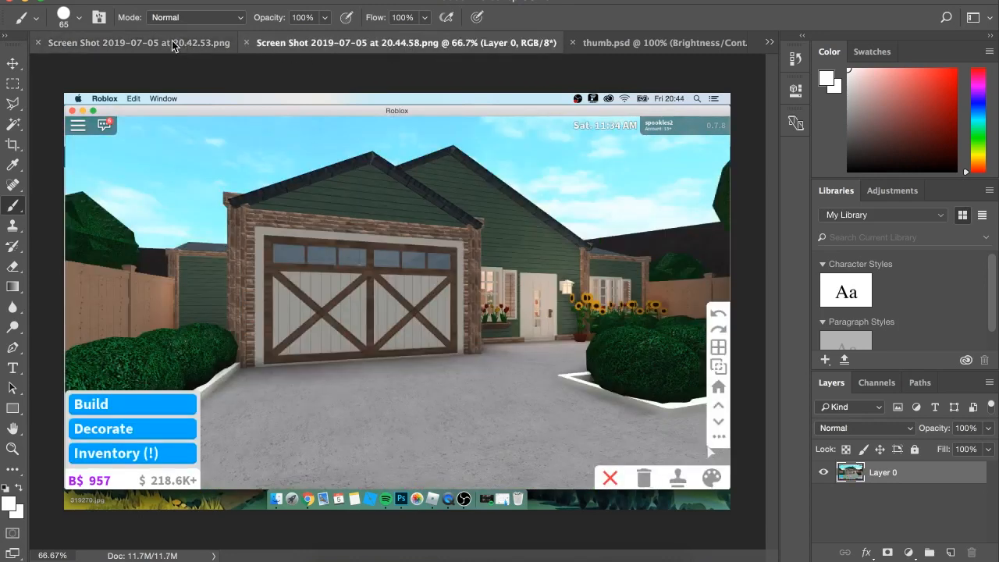
pyautogui.click(188, 44)
pyautogui.click(429, 45)
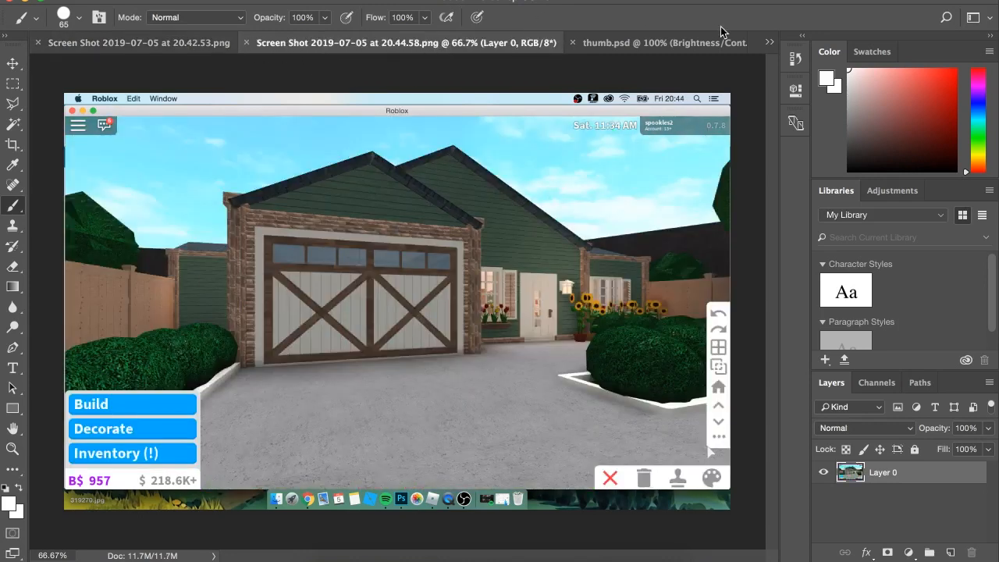
# Bring up thumb.psd and check its pixel dimensions in Image Size without changing them.
pyautogui.click(642, 42)
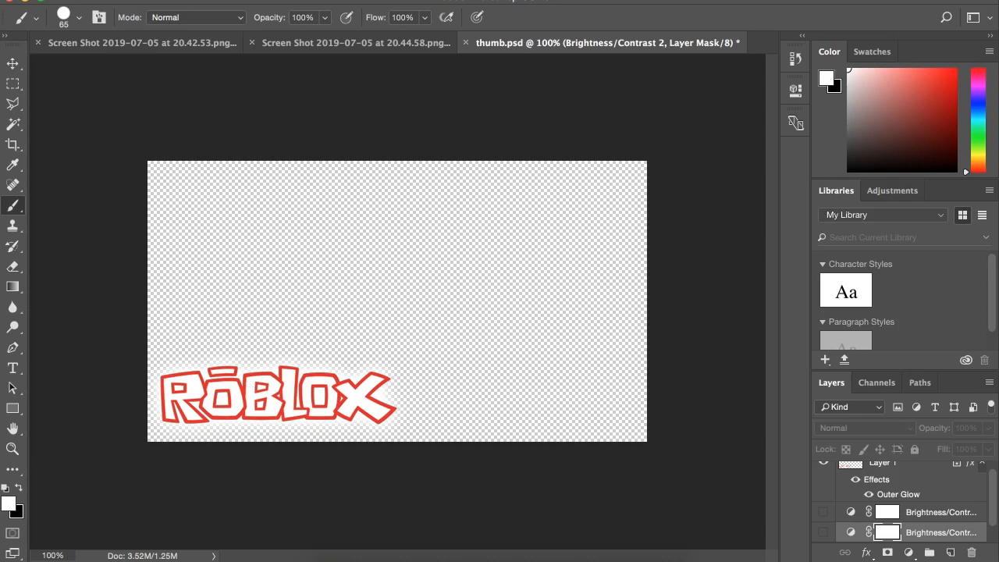
pyautogui.click(212, 0)
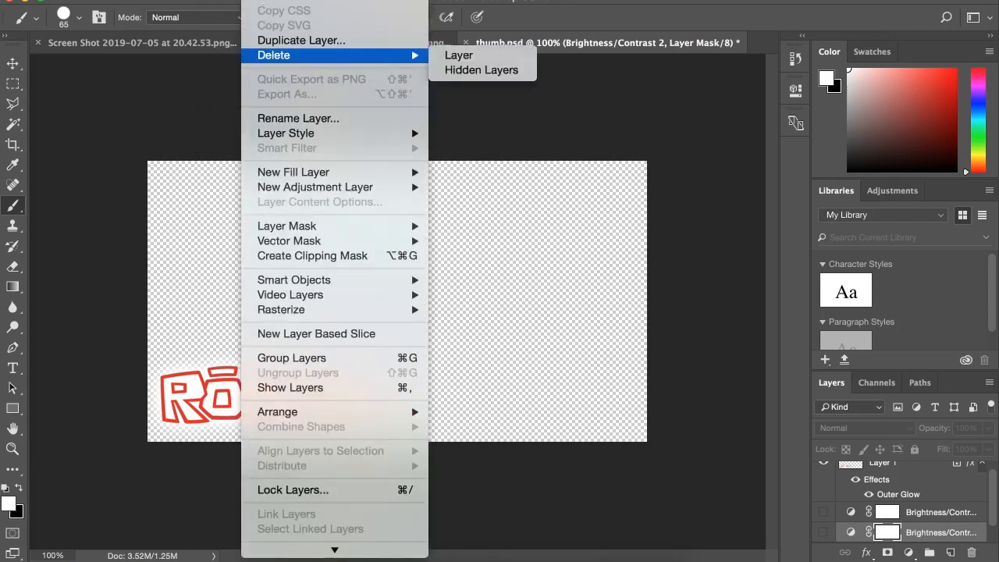
pyautogui.click(244, 97)
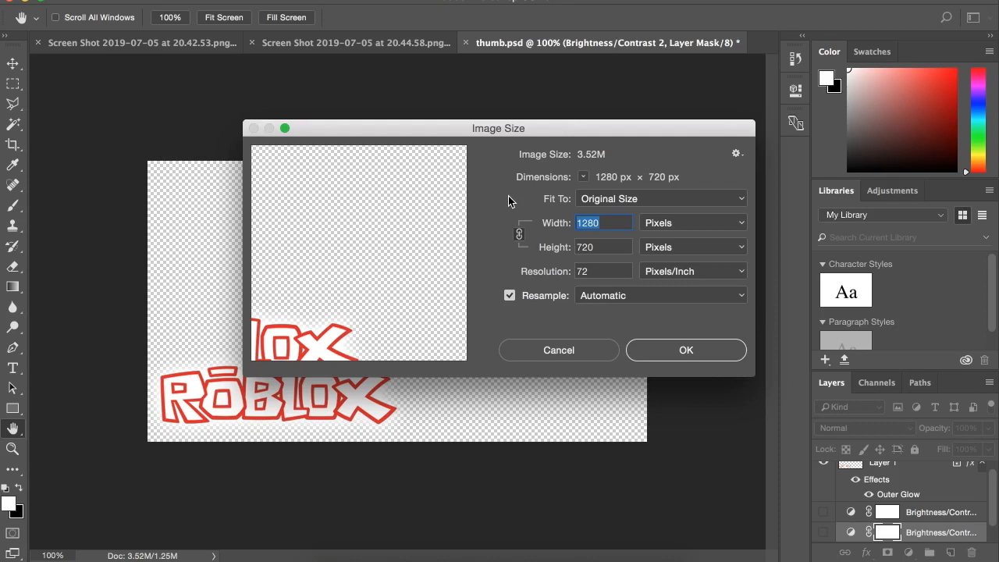
pyautogui.click(595, 349)
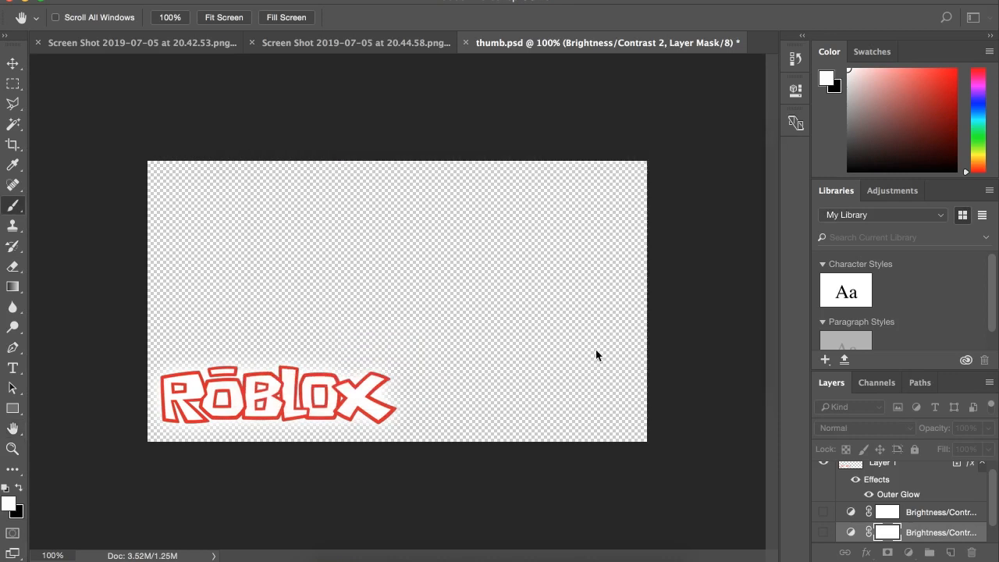
pyautogui.press('b')
pyautogui.click(156, 0)
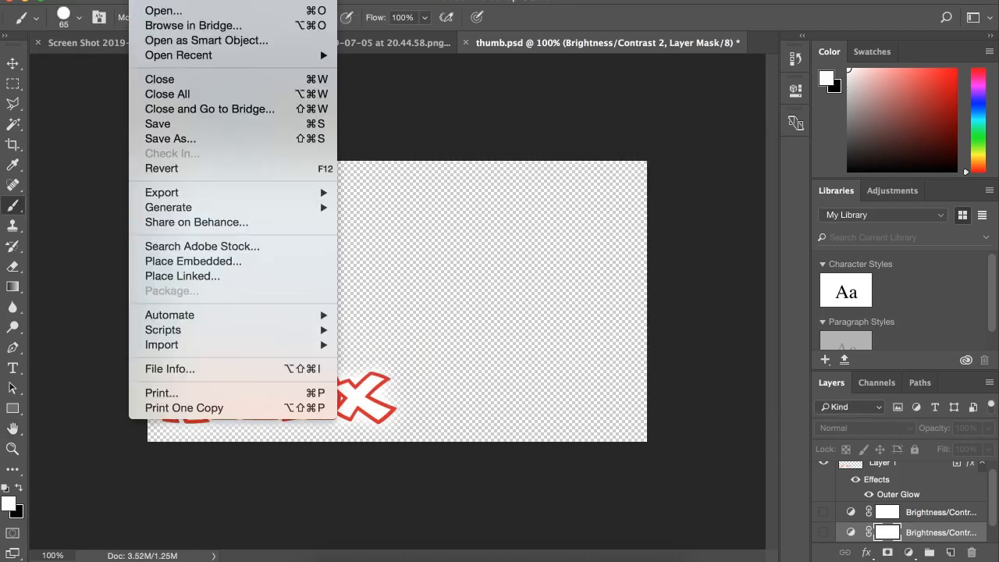
pyautogui.click(167, 1)
pyautogui.doubleClick(728, 165)
pyautogui.press('BackSpace')
pyautogui.doubleClick(731, 217)
pyautogui.press('BackSpace')
pyautogui.doubleClick(726, 272)
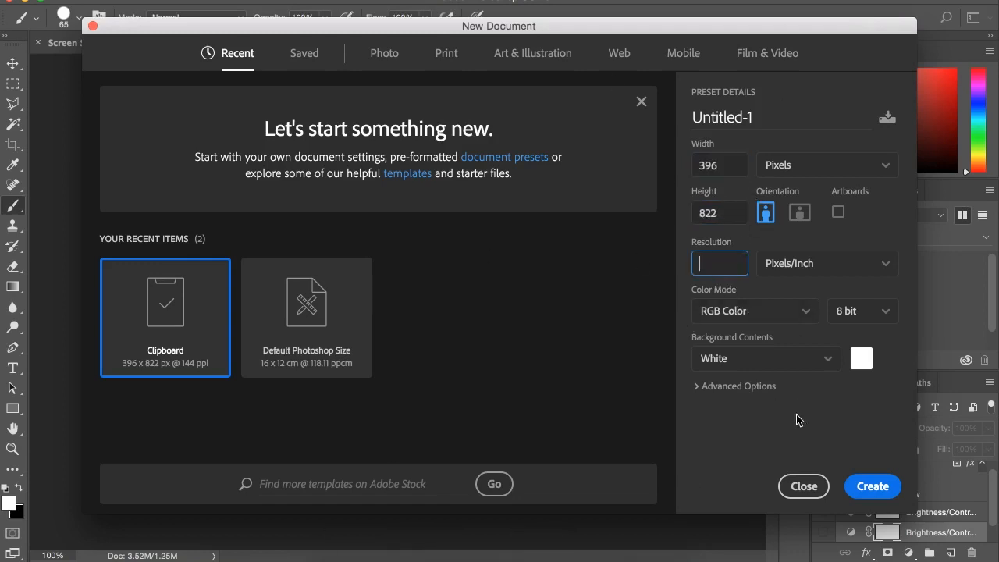
pyautogui.click(799, 488)
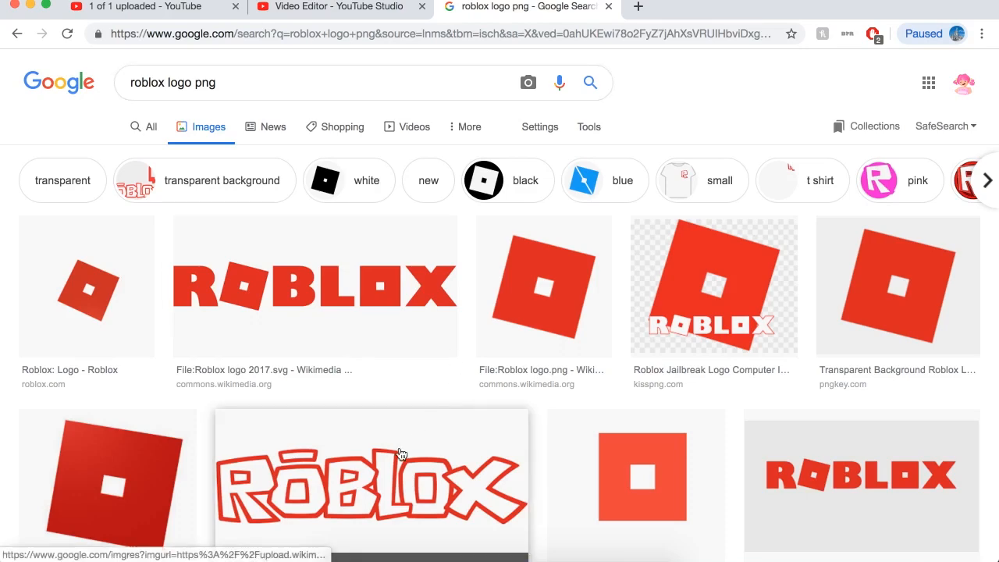
# In the browser's Google Images results, open the Roblox logo 2015.png preview and copy the image.
pyautogui.click(425, 480)
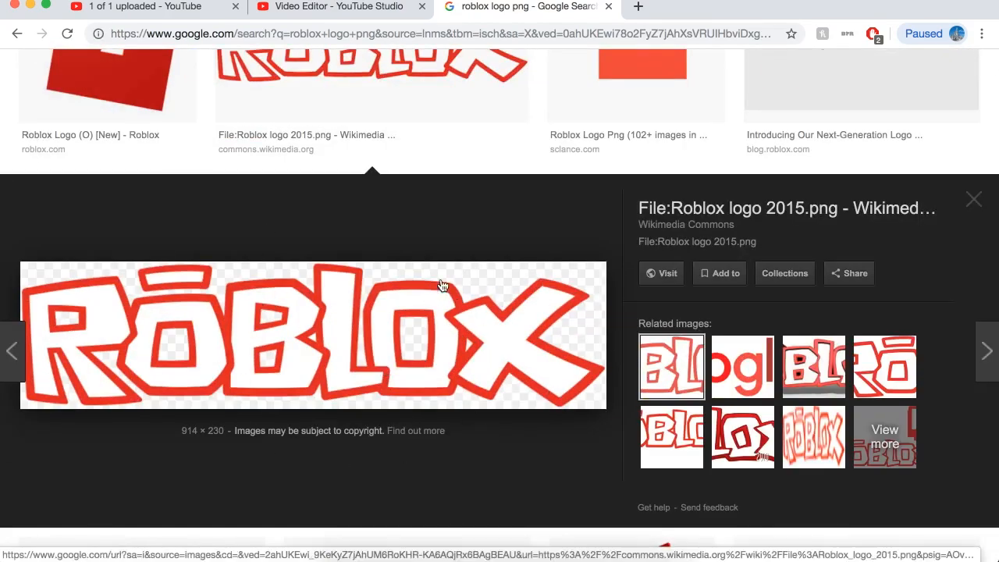
pyautogui.rightClick(390, 334)
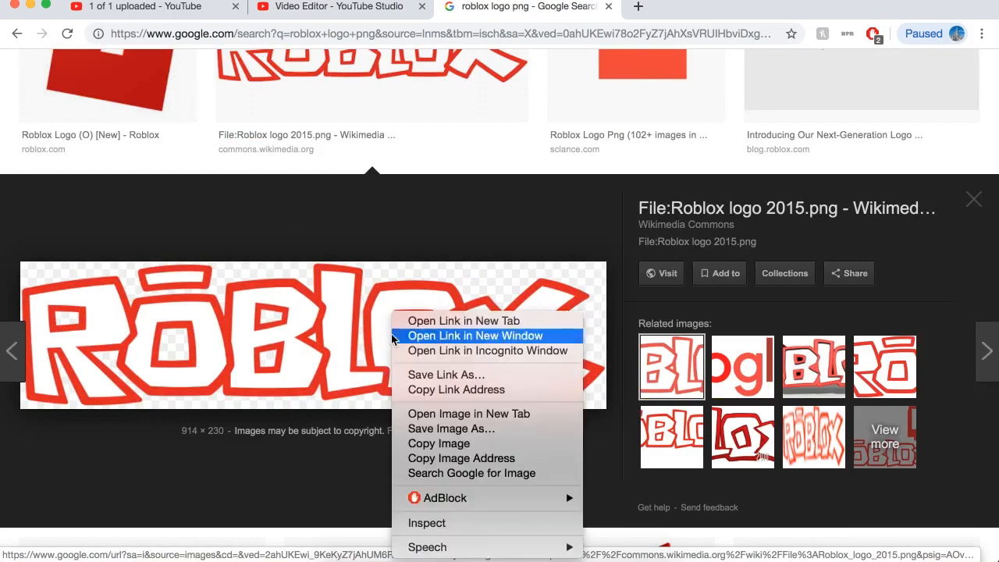
pyautogui.click(439, 443)
# Switch to Photoshop, paste the copied Roblox logo into thumb.psd, and delete the pasted layer.
pyautogui.click(546, 558)
pyautogui.click(168, 0)
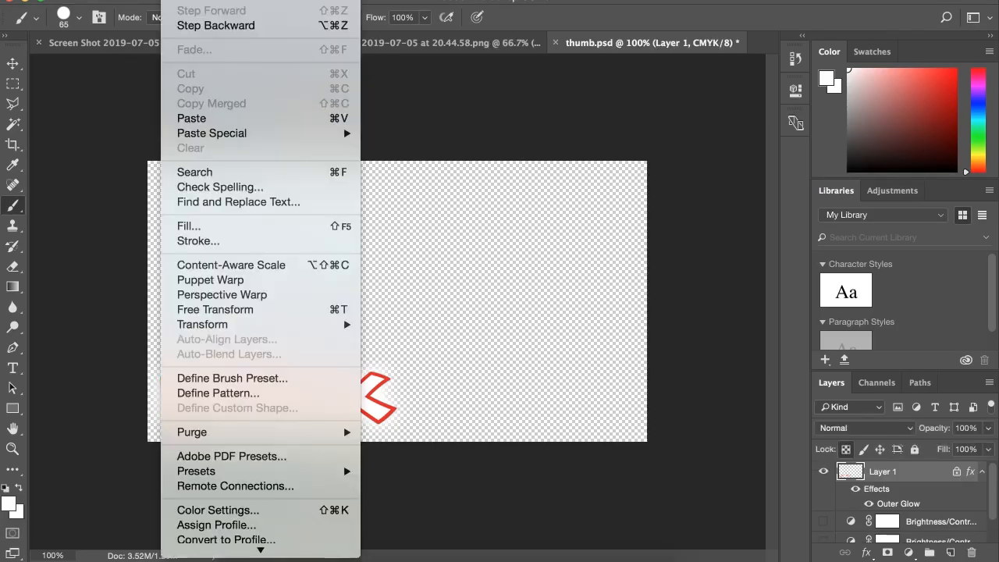
pyautogui.click(199, 117)
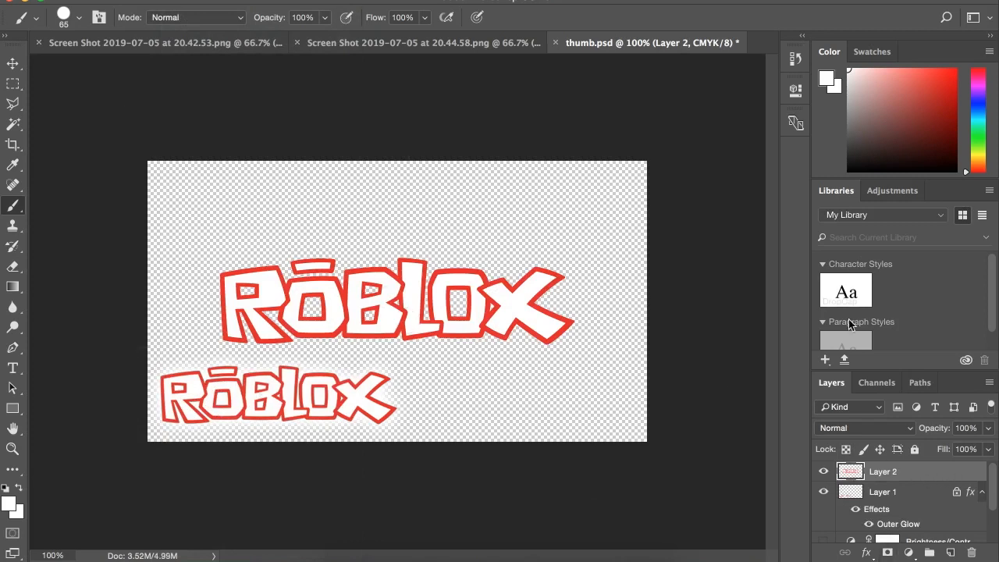
pyautogui.press('BackSpace')
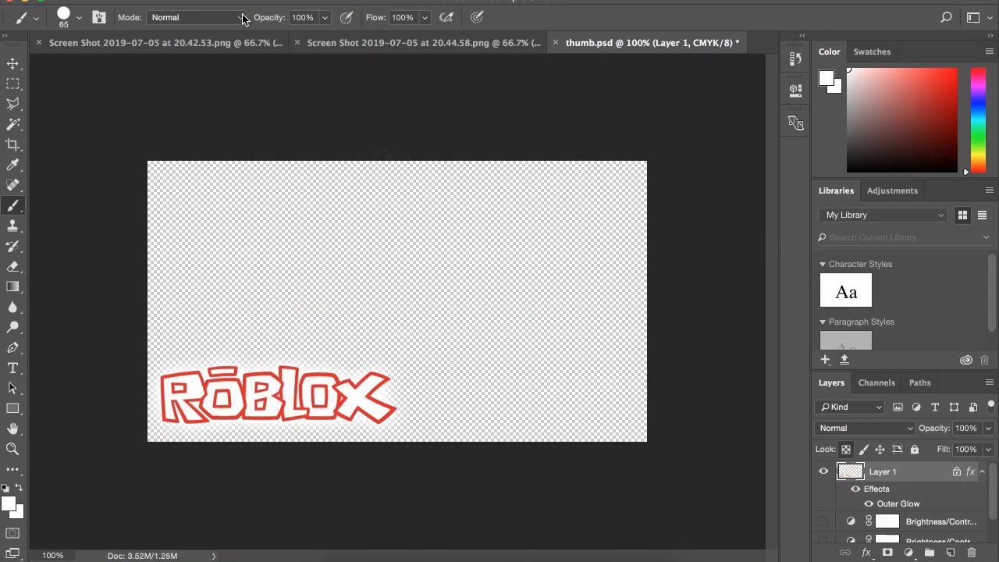
# Select the main view of the house in the 20.44.58 screenshot with the Rectangular Marquee Tool, from the sky down to the driveway.
pyautogui.click(378, 48)
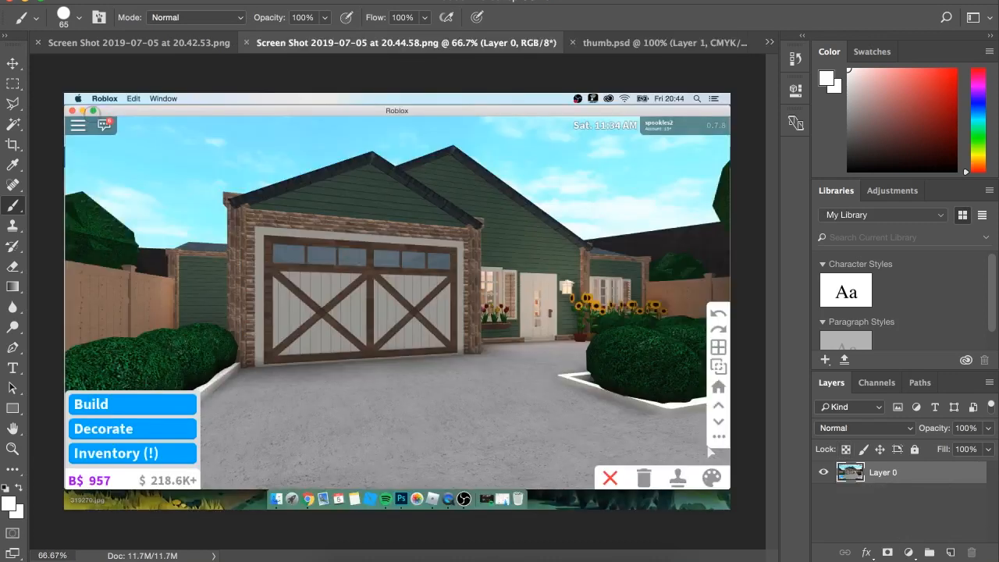
pyautogui.press('m')
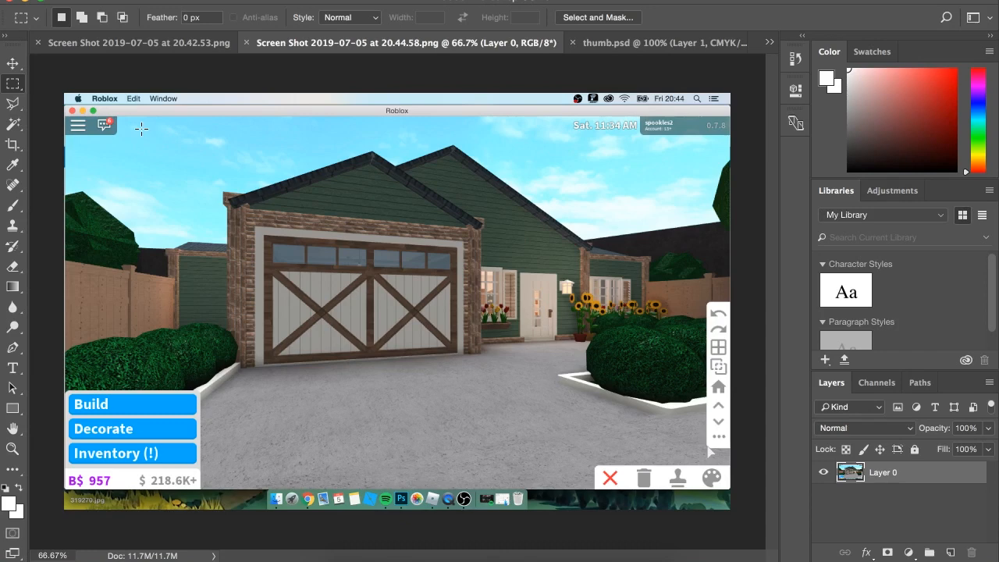
pyautogui.moveTo(131, 125); pyautogui.dragTo(683, 418)
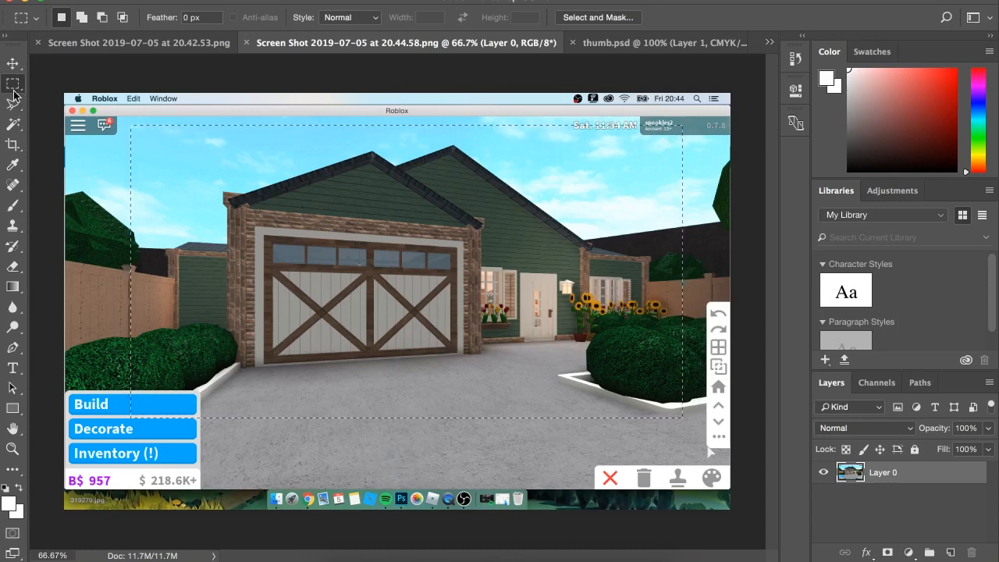
pyautogui.rightClick(6, 91)
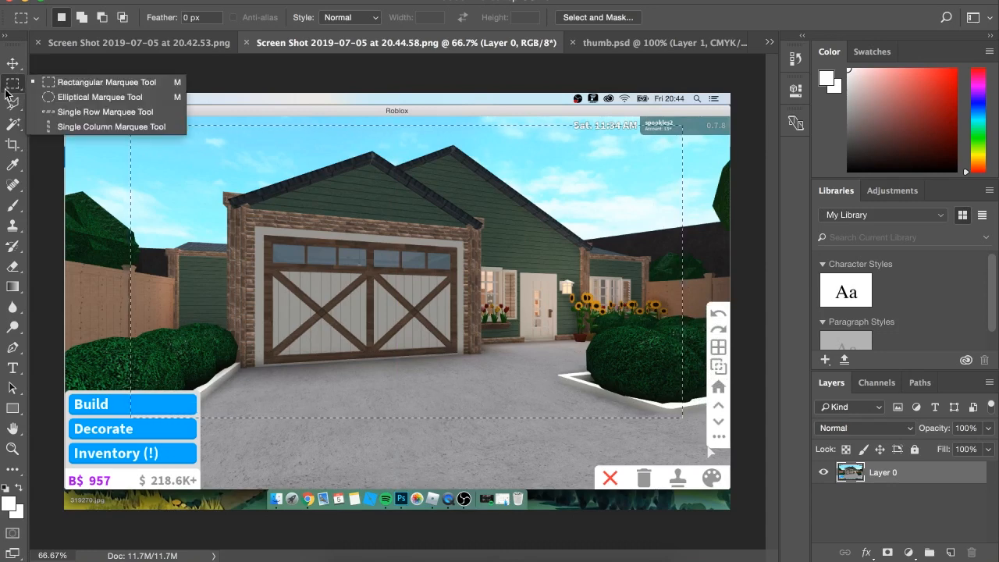
pyautogui.click(106, 84)
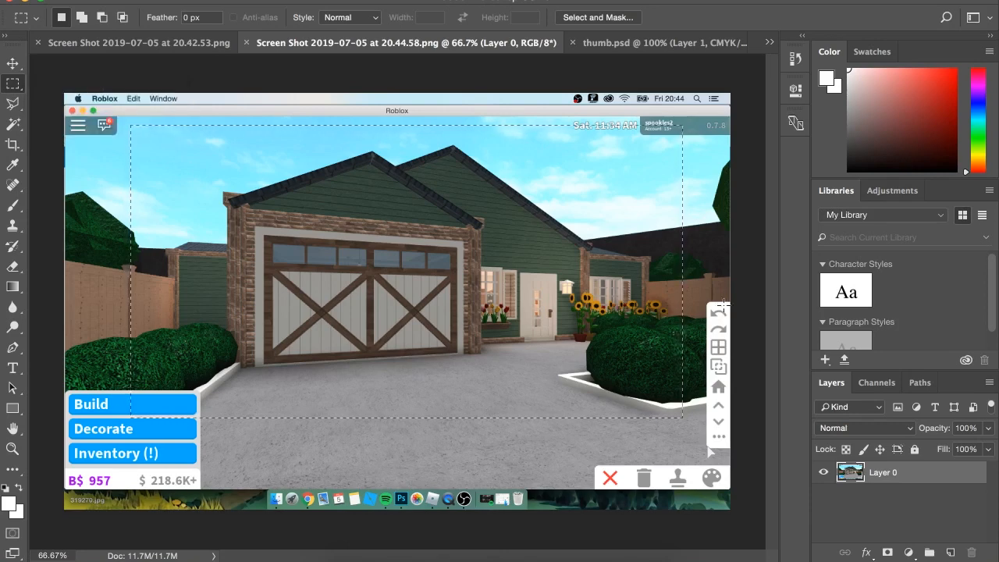
# Copy the selected house view, paste it into thumb.psd, and place the pasted layer beneath the Roblox logo layer.
pyautogui.click(168, 0)
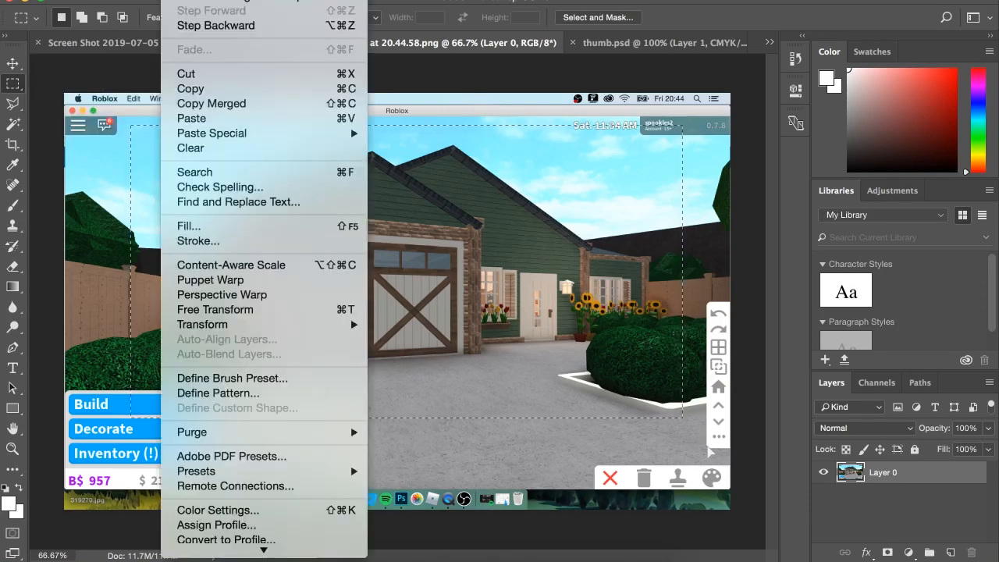
pyautogui.click(199, 91)
pyautogui.click(647, 43)
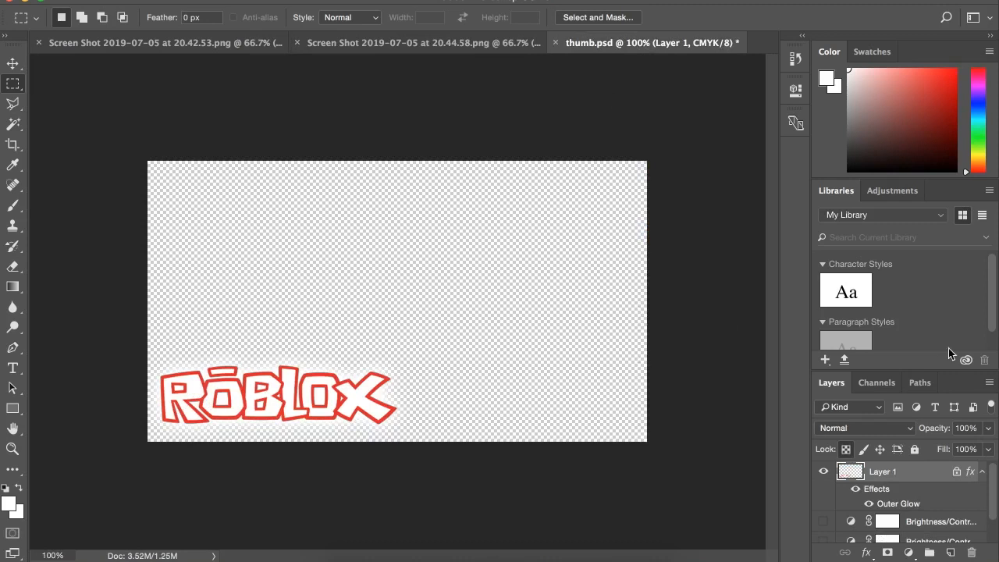
pyautogui.click(201, 2)
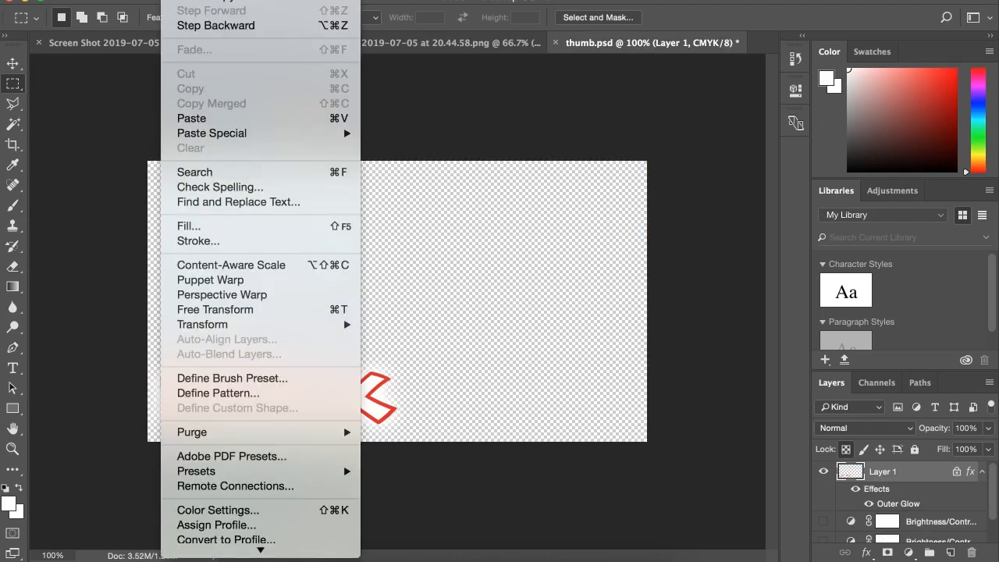
pyautogui.click(212, 116)
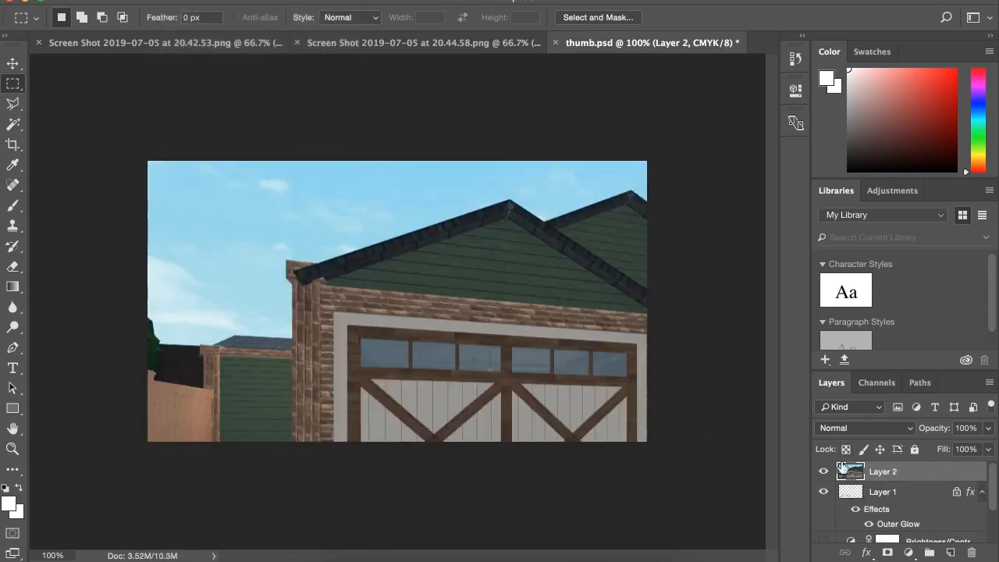
pyautogui.moveTo(863, 471); pyautogui.dragTo(840, 524)
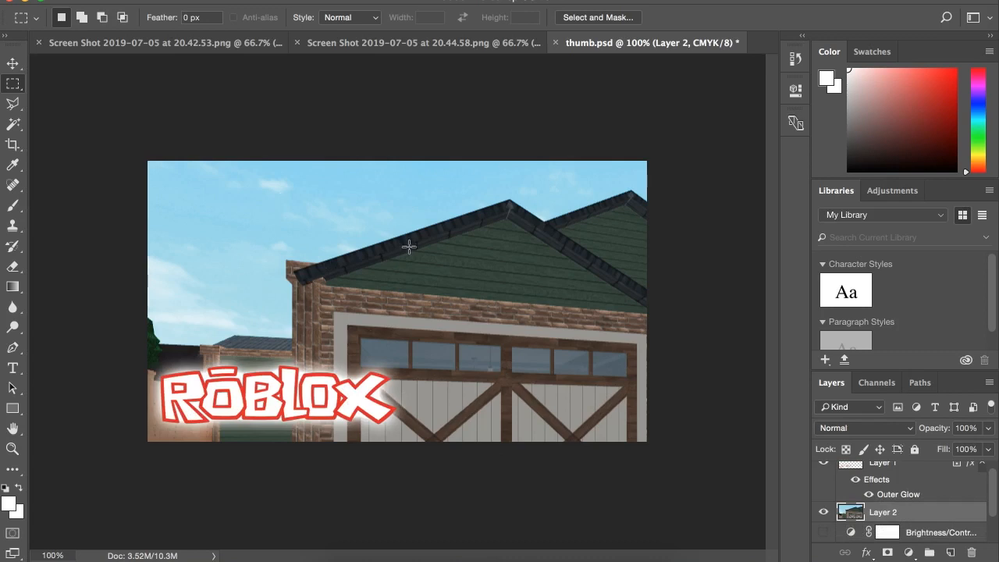
pyautogui.click(176, 1)
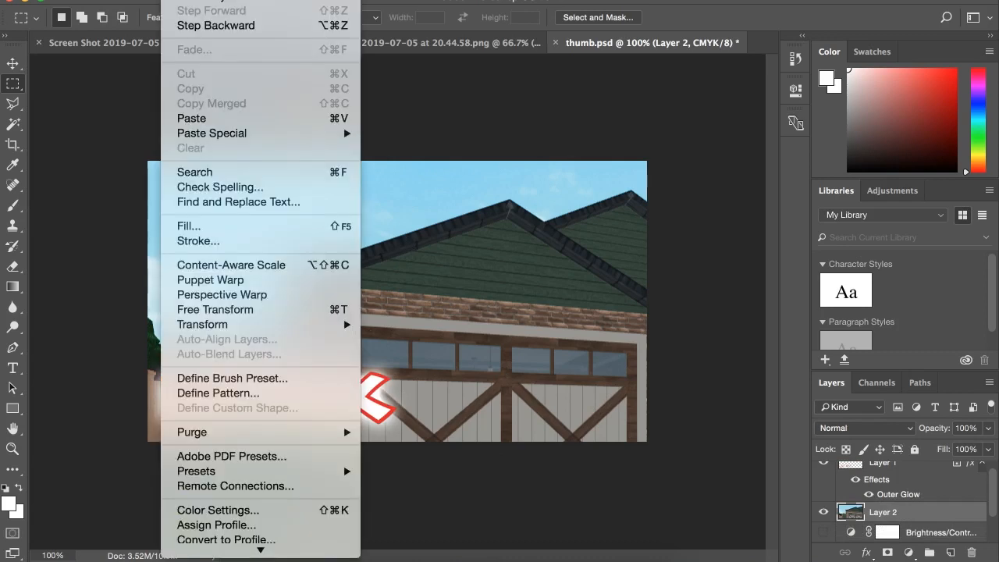
pyautogui.click(210, 309)
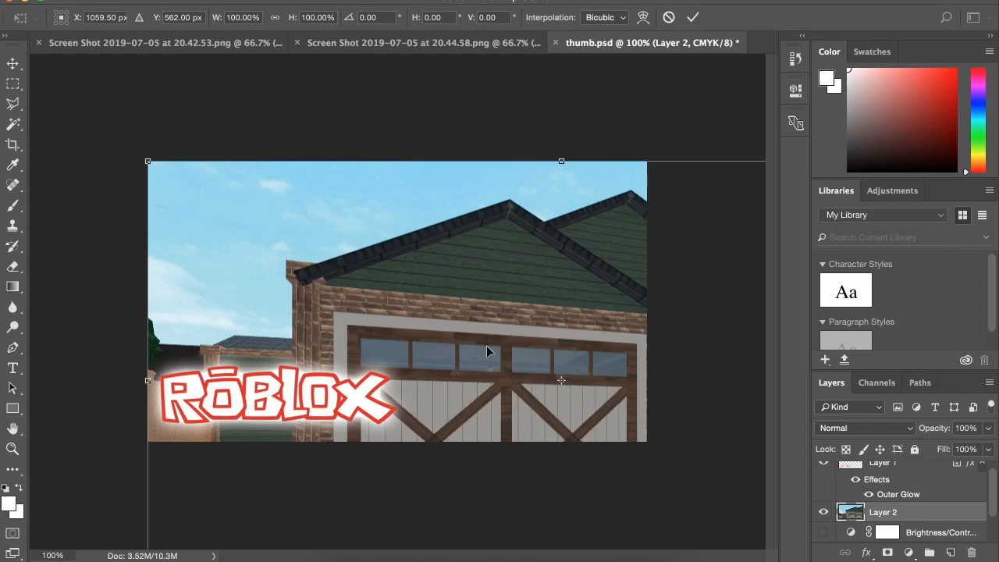
pyautogui.moveTo(146, 156); pyautogui.dragTo(269, 202)
pyautogui.moveTo(455, 350); pyautogui.dragTo(205, 212)
pyautogui.moveTo(724, 57); pyautogui.dragTo(584, 258)
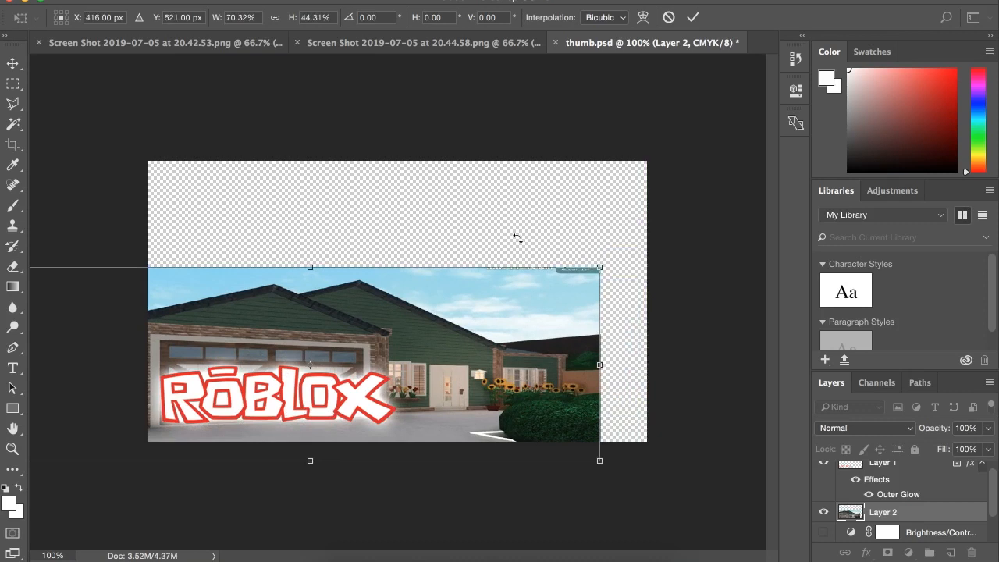
pyautogui.click(168, 0)
pyautogui.click(236, 1)
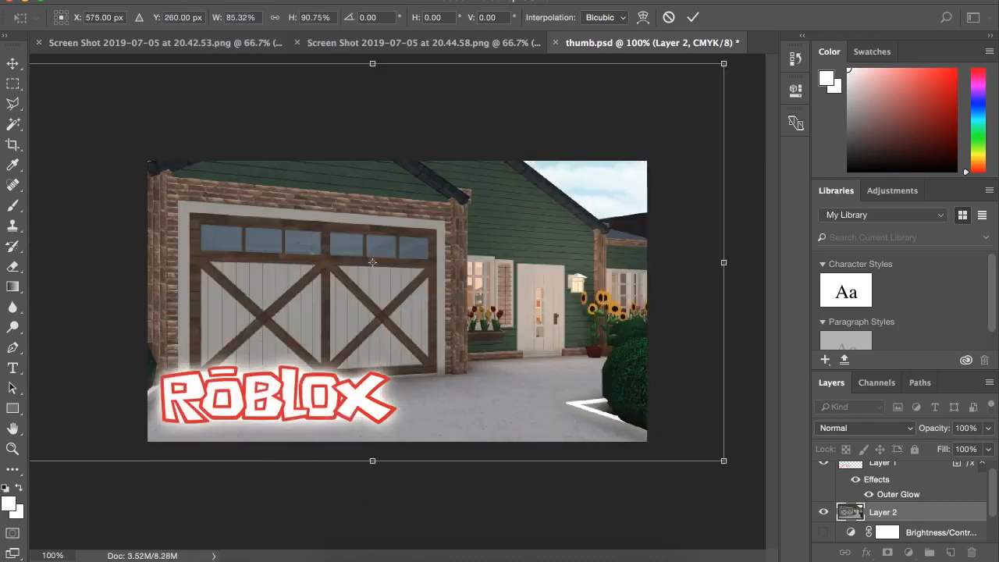
pyautogui.click(168, 0)
pyautogui.click(201, 1)
pyautogui.press('Escape')
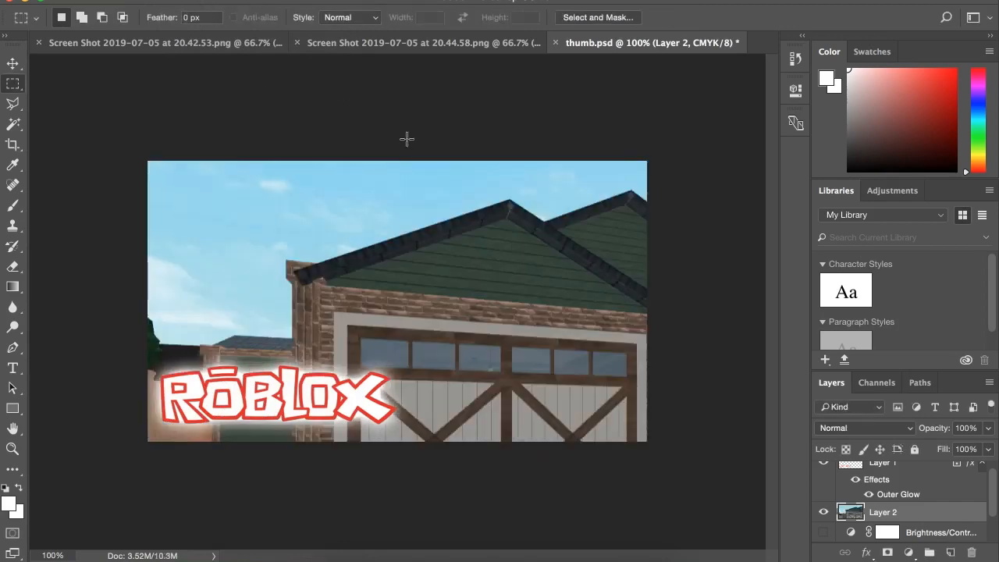
# Free Transform the house layer to about 75% of its size, centred horizontally at X 640 px and covering the whole canvas.
pyautogui.click(169, 0)
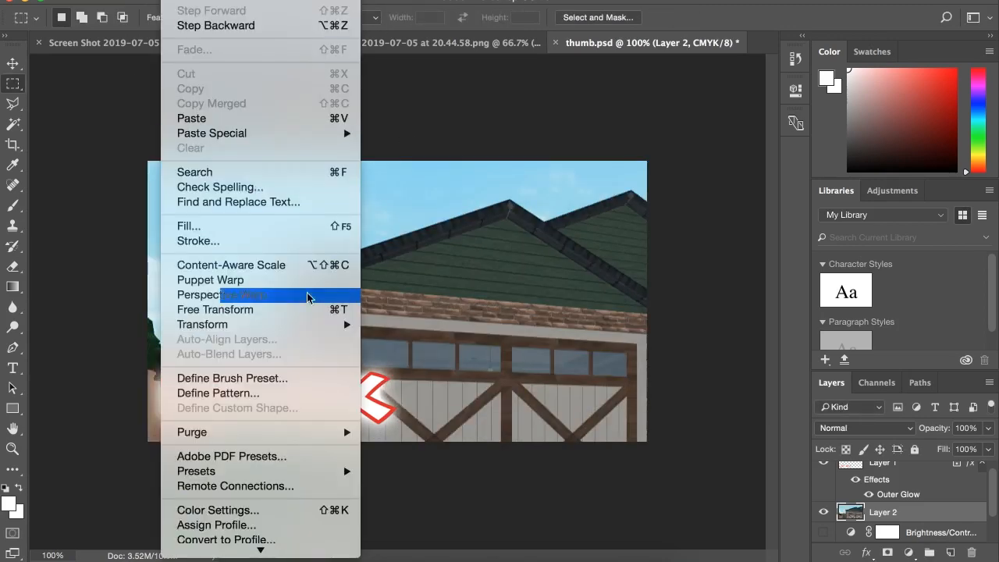
pyautogui.click(257, 305)
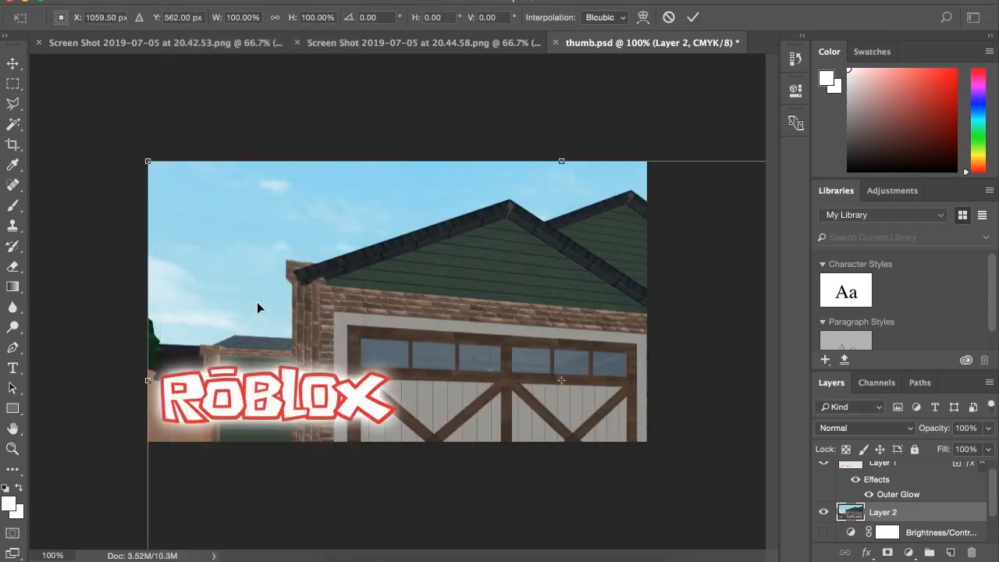
pyautogui.moveTo(146, 162); pyautogui.dragTo(448, 376)
pyautogui.moveTo(594, 388); pyautogui.dragTo(319, 189)
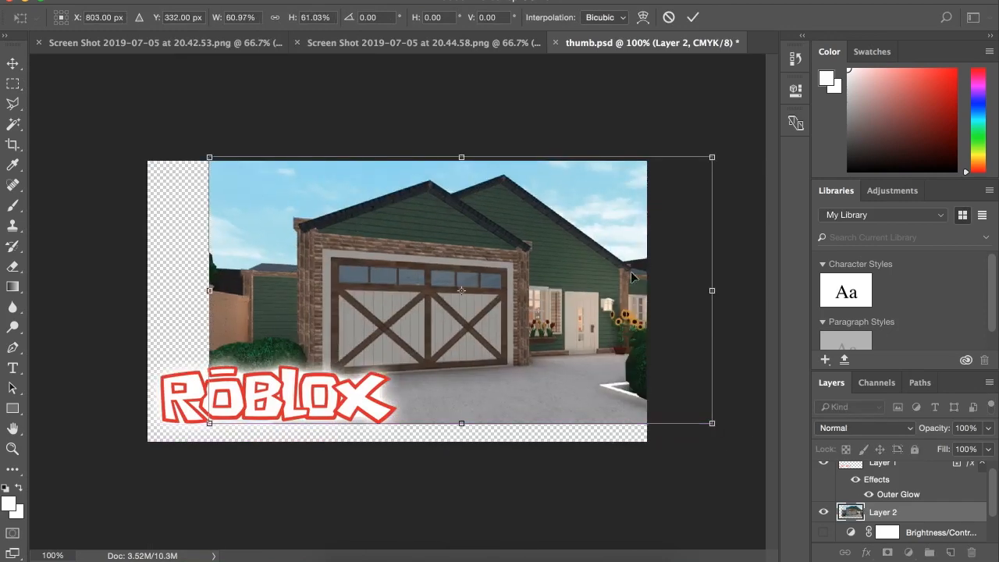
pyautogui.moveTo(351, 223); pyautogui.dragTo(269, 221)
pyautogui.moveTo(624, 419); pyautogui.dragTo(725, 474)
pyautogui.moveTo(575, 371); pyautogui.dragTo(557, 357)
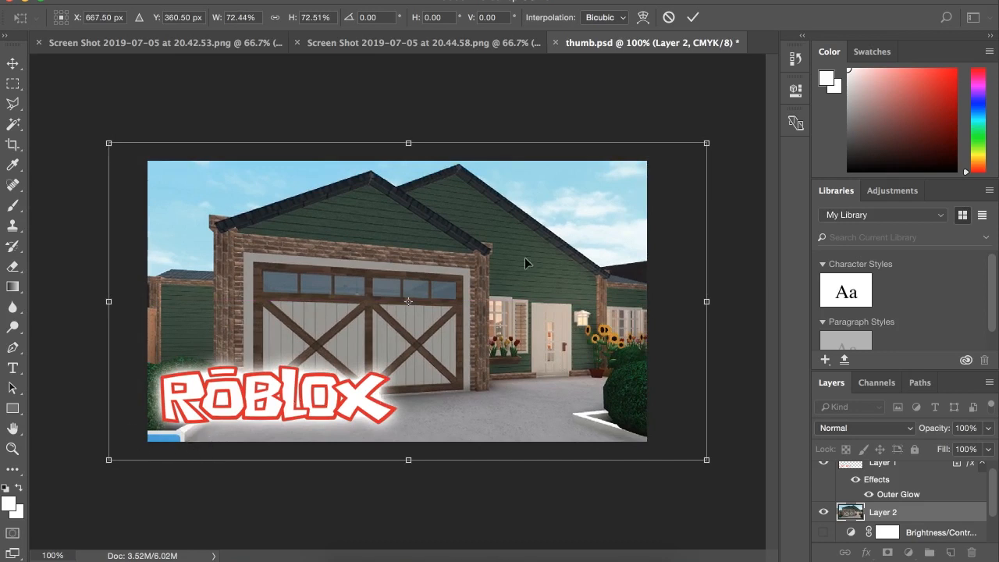
pyautogui.moveTo(574, 263); pyautogui.dragTo(567, 277)
pyautogui.moveTo(397, 161); pyautogui.dragTo(397, 151)
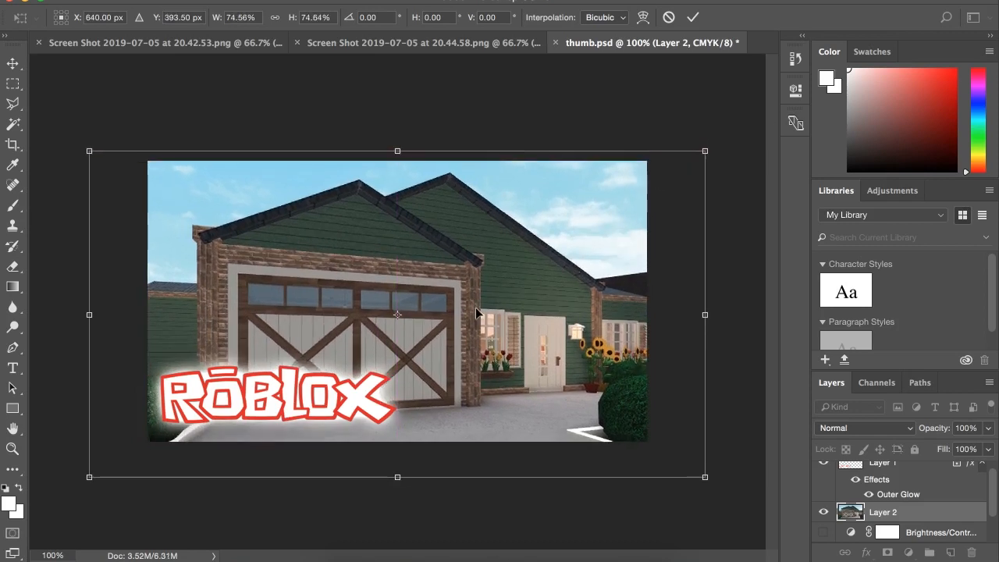
pyautogui.press('Return')
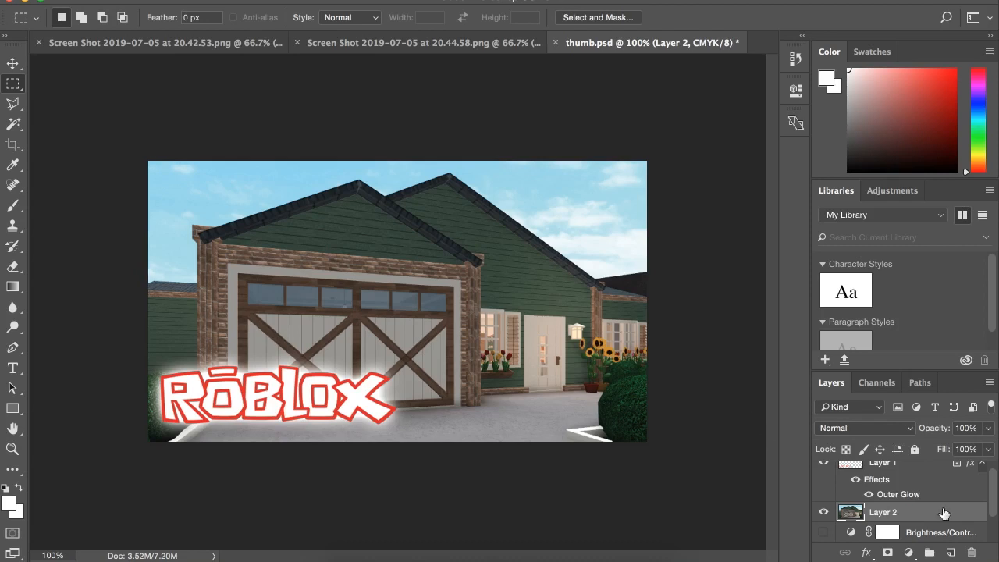
# Move the house layer beneath the two existing Brightness/Contrast layers, preview both adjustments on the house, and hide them again.
pyautogui.scroll(-2, 945, 523)
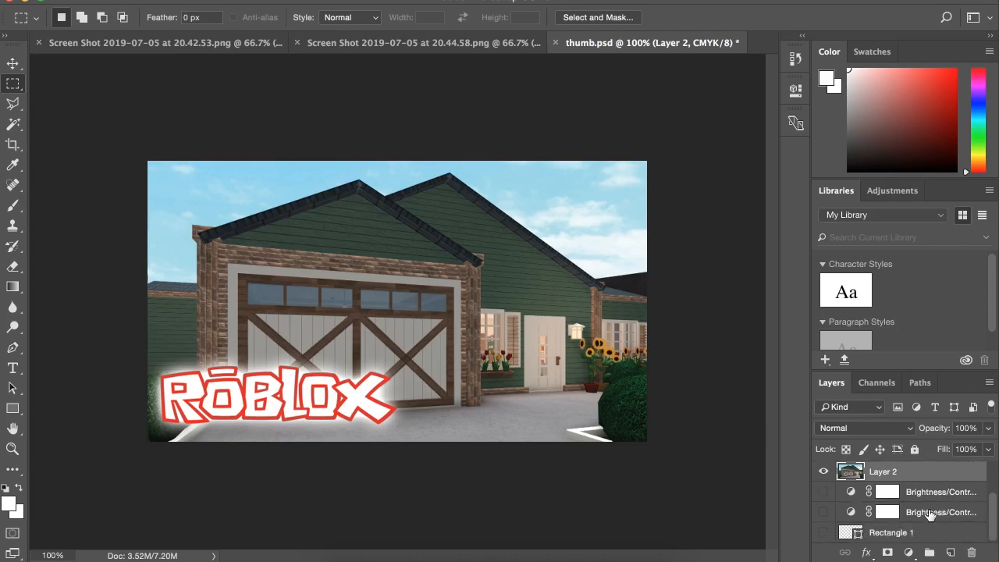
pyautogui.moveTo(880, 474); pyautogui.dragTo(877, 521)
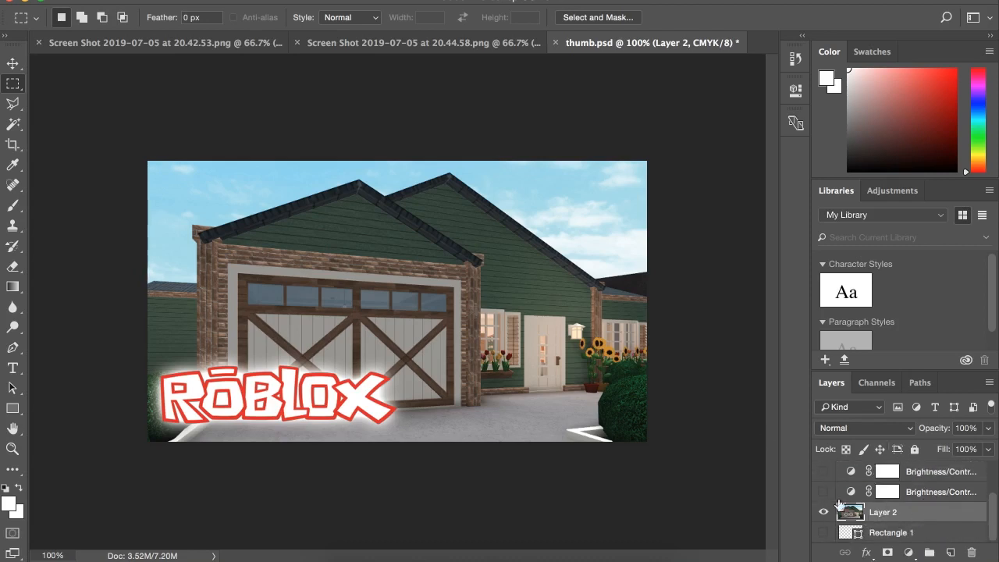
pyautogui.click(823, 492)
pyautogui.click(822, 470)
pyautogui.click(823, 492)
pyautogui.click(825, 494)
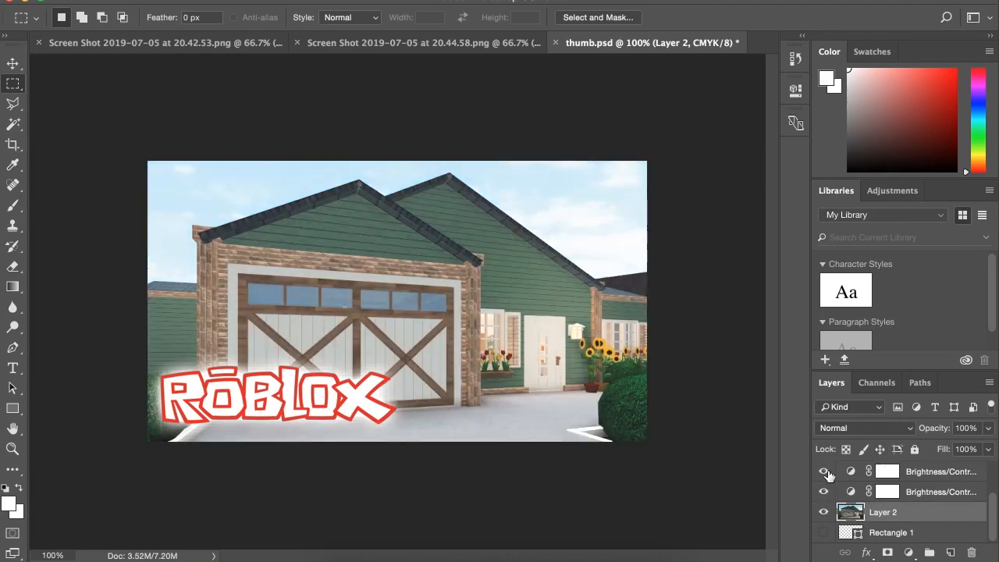
pyautogui.click(825, 472)
pyautogui.click(825, 492)
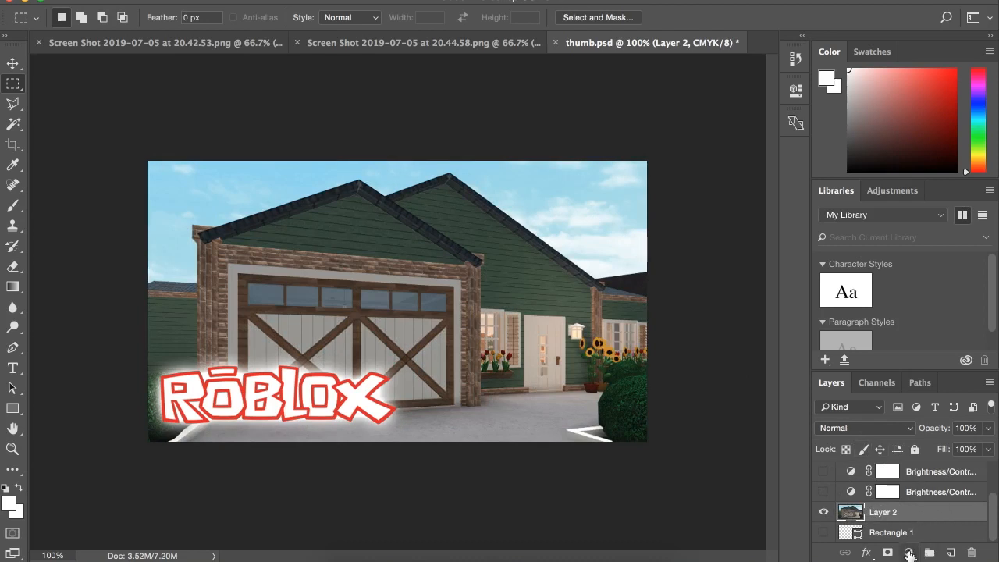
# Add a Brightness/Contrast adjustment layer directly above the house layer with Brightness at 68.
pyautogui.click(909, 552)
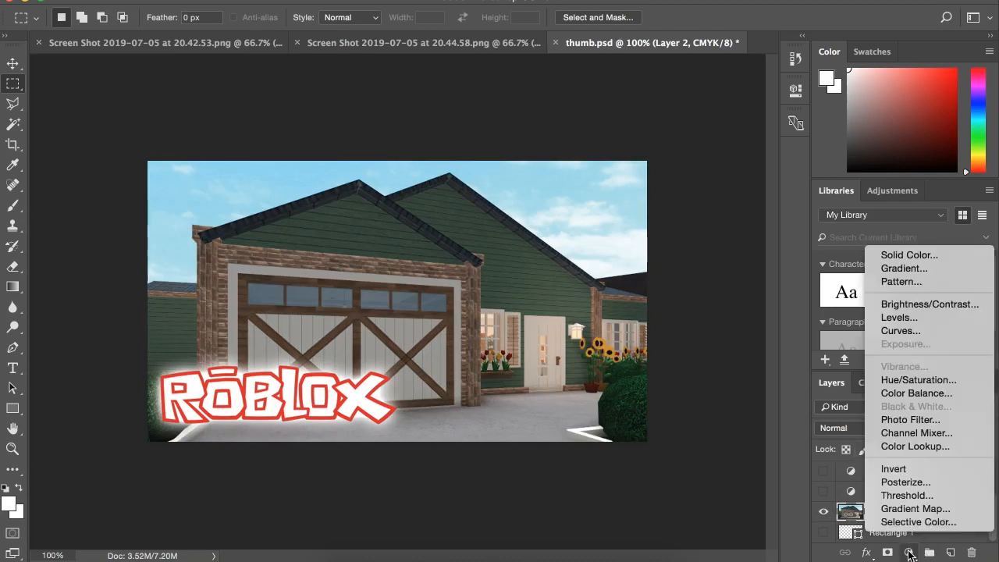
pyautogui.click(932, 304)
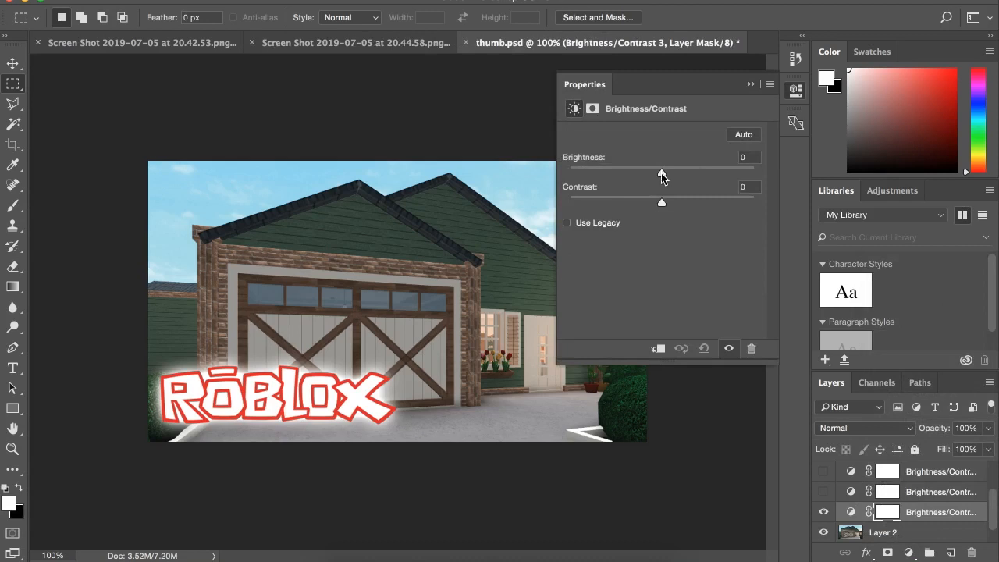
pyautogui.moveTo(661, 173); pyautogui.dragTo(700, 175)
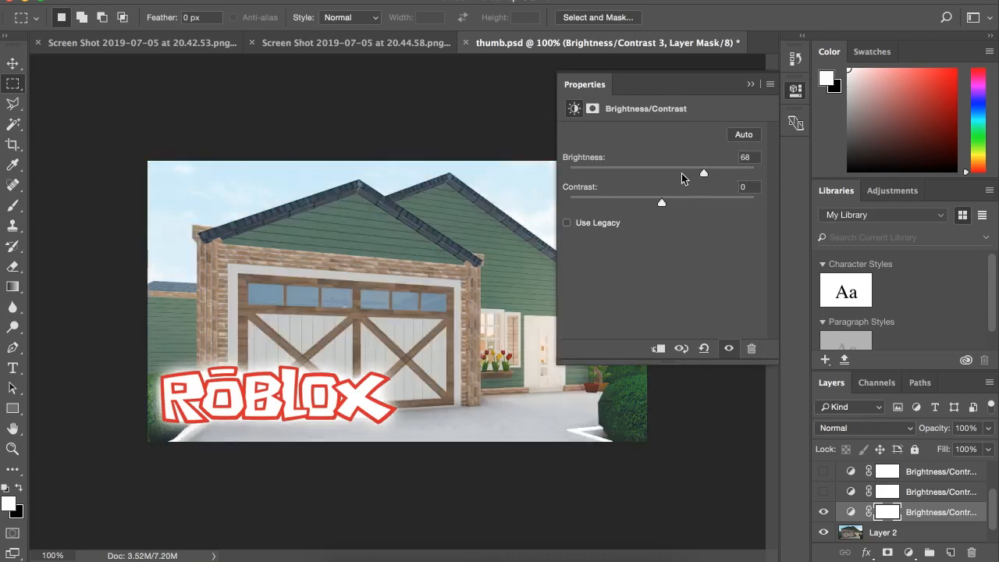
pyautogui.click(750, 85)
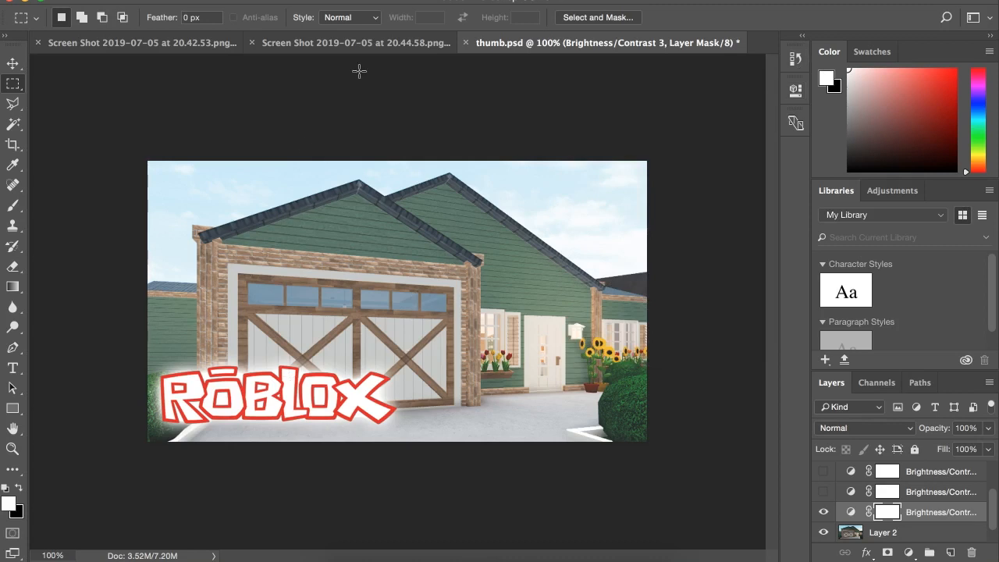
# Copy a rectangular selection around the waving character in the 20.42.53 screenshot and paste it into thumb.psd.
pyautogui.click(216, 43)
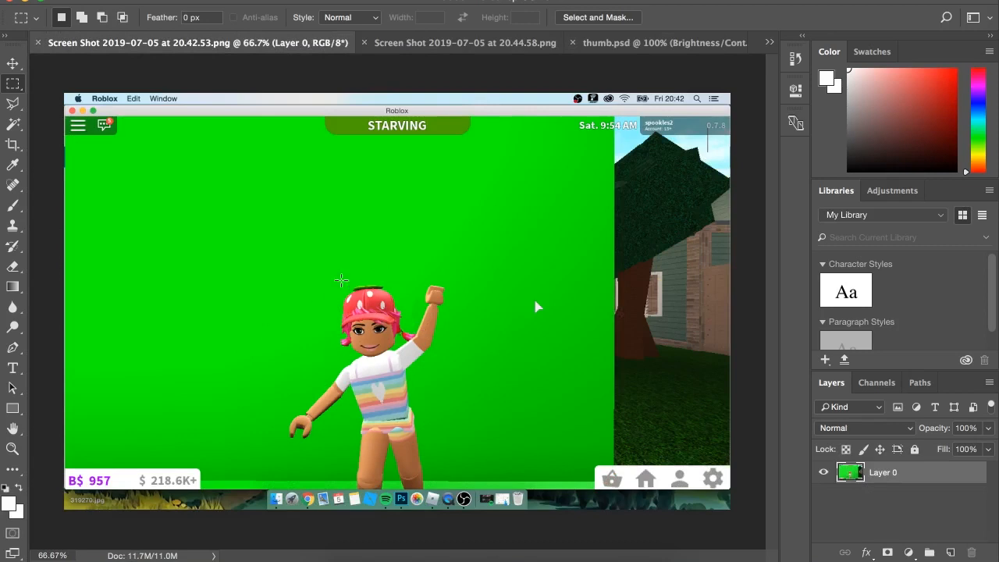
pyautogui.moveTo(252, 247); pyautogui.dragTo(478, 481)
pyautogui.click(168, 2)
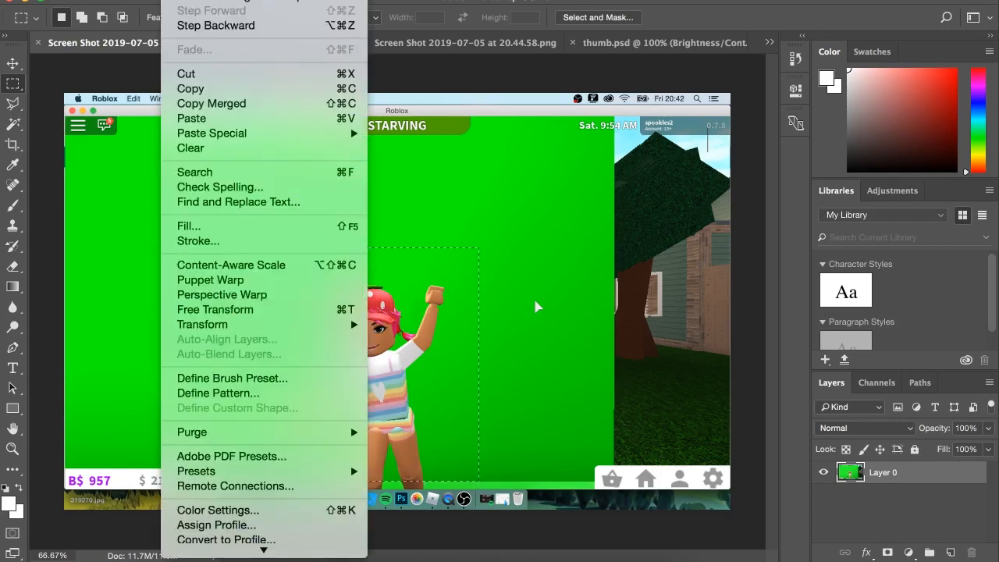
pyautogui.click(191, 90)
pyautogui.click(669, 43)
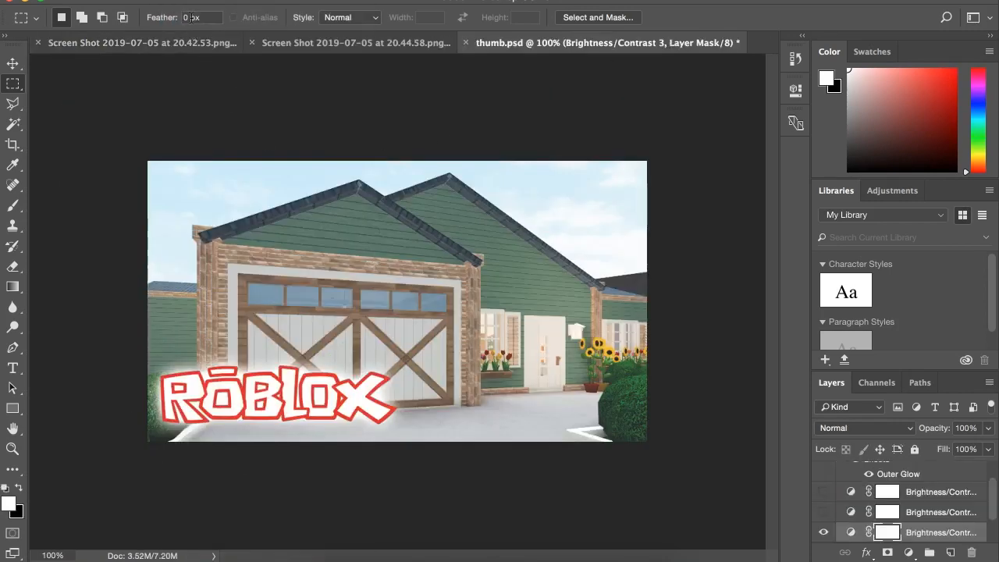
pyautogui.click(168, 1)
pyautogui.click(188, 118)
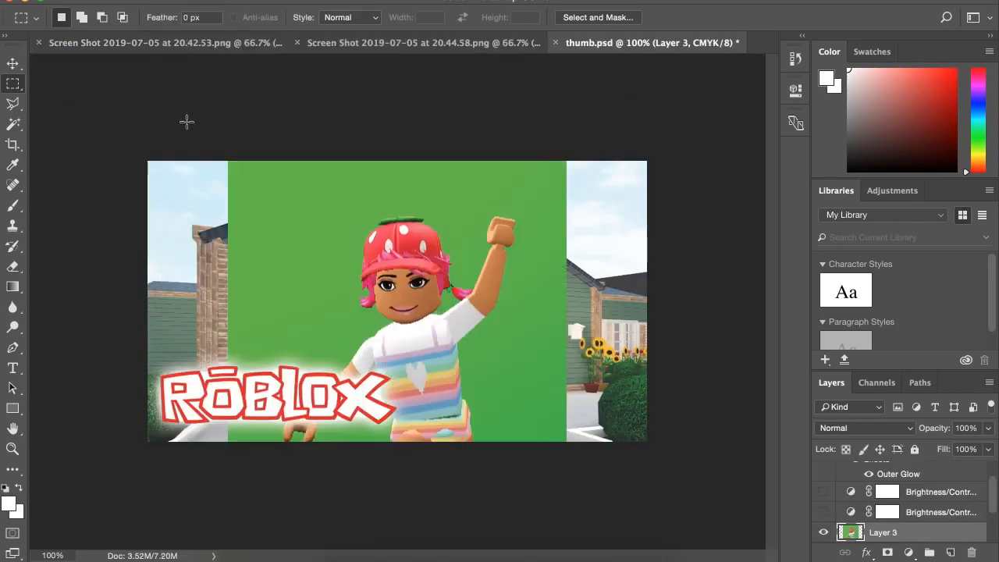
# Select the green background around the character's upper body with the Magic Wand Tool, delete it, and deselect.
pyautogui.click(11, 129)
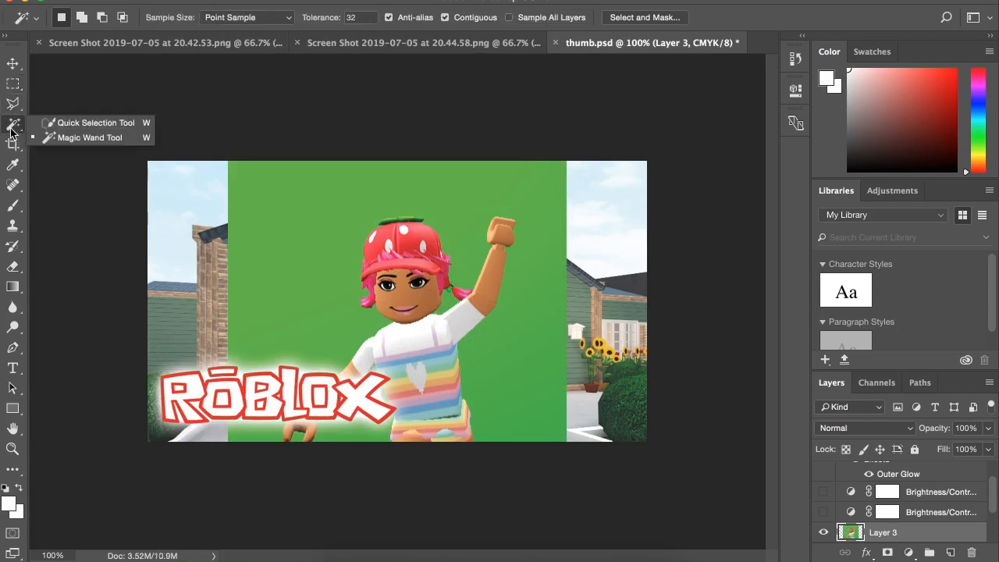
pyautogui.click(77, 137)
pyautogui.click(291, 197)
pyautogui.press('Delete')
pyautogui.hotkey('ctrl', 'd')
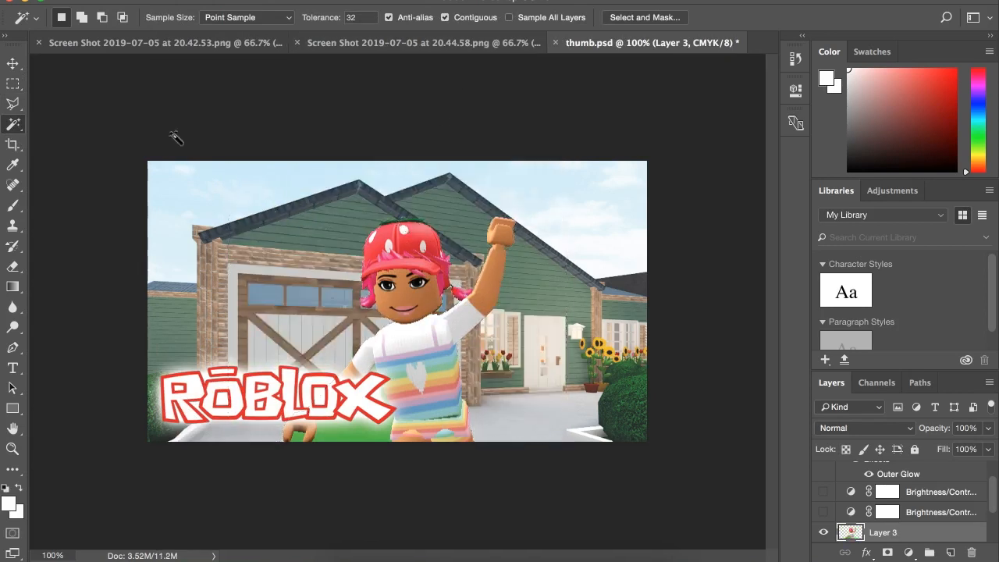
# Undo the accidental move of the house layer and move the character layer up with the Move Tool until its legs are on the canvas.
pyautogui.click(13, 84)
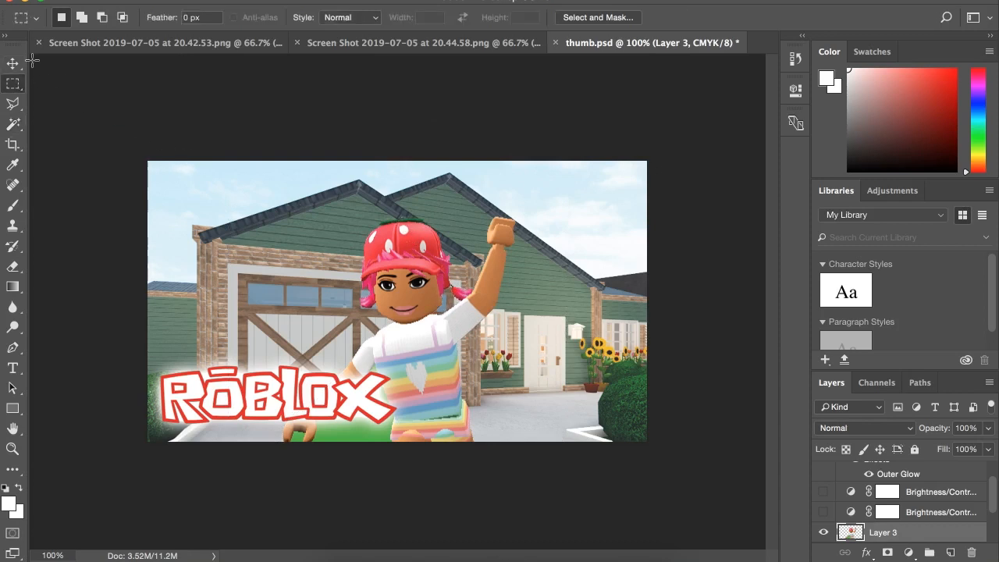
pyautogui.click(12, 64)
pyautogui.moveTo(375, 309); pyautogui.dragTo(444, 248)
pyautogui.click(165, 0)
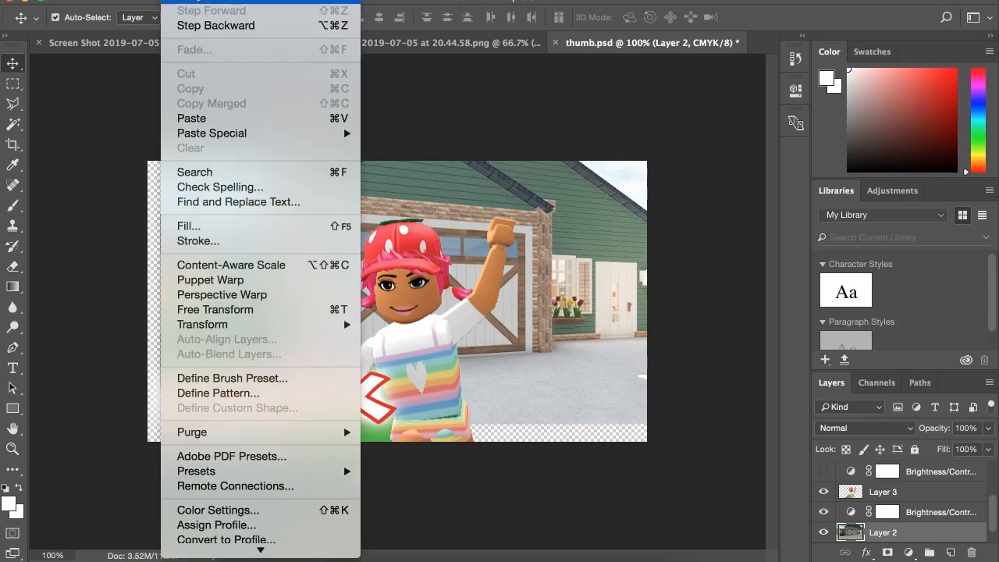
pyautogui.click(195, 1)
pyautogui.moveTo(425, 359); pyautogui.dragTo(448, 234)
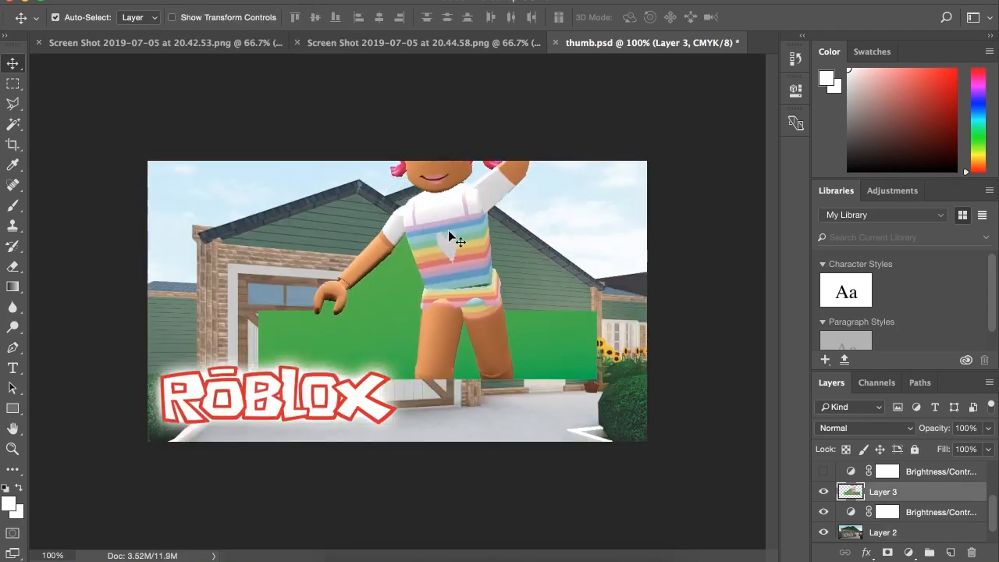
# Delete the remaining green areas beside the lowered arm, between the legs and beside the other leg with the Magic Wand Tool.
pyautogui.click(11, 124)
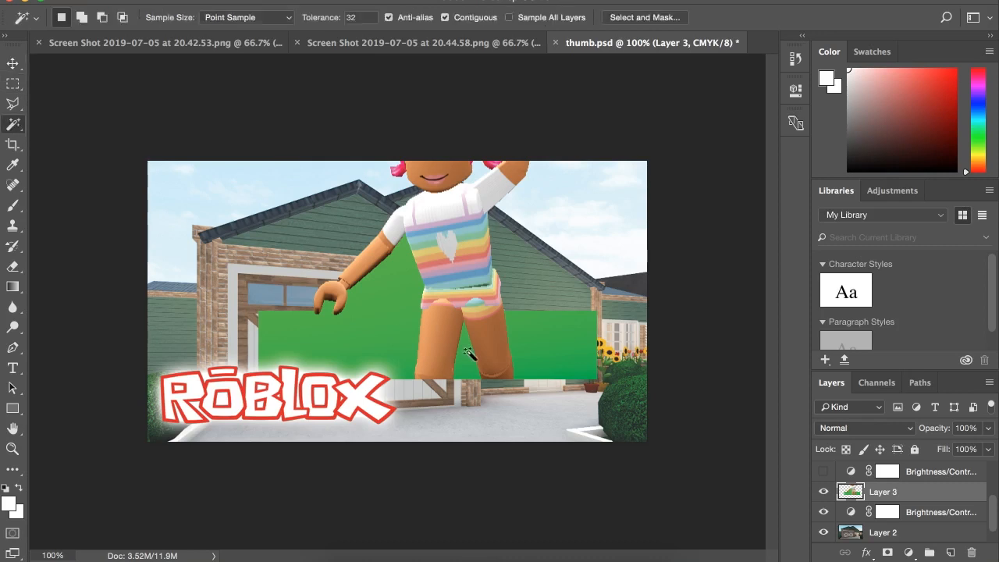
pyautogui.click(379, 316)
pyautogui.press('Delete')
pyautogui.click(465, 373)
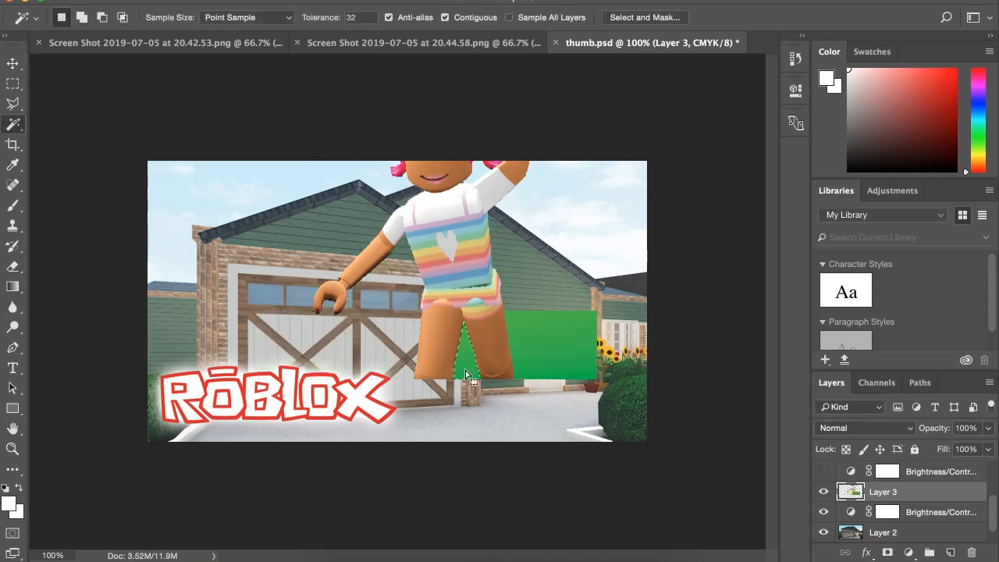
pyautogui.press('Delete')
pyautogui.click(534, 353)
pyautogui.press('Delete')
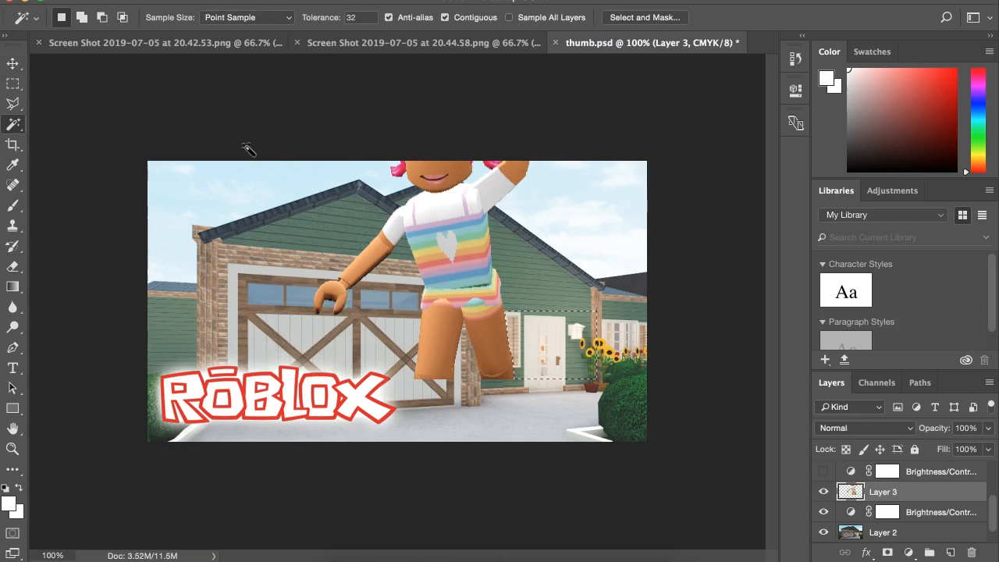
# Try moving the character layer lower on the canvas and undo back to before the last green area was deleted.
pyautogui.click(13, 84)
pyautogui.click(494, 258)
pyautogui.click(17, 67)
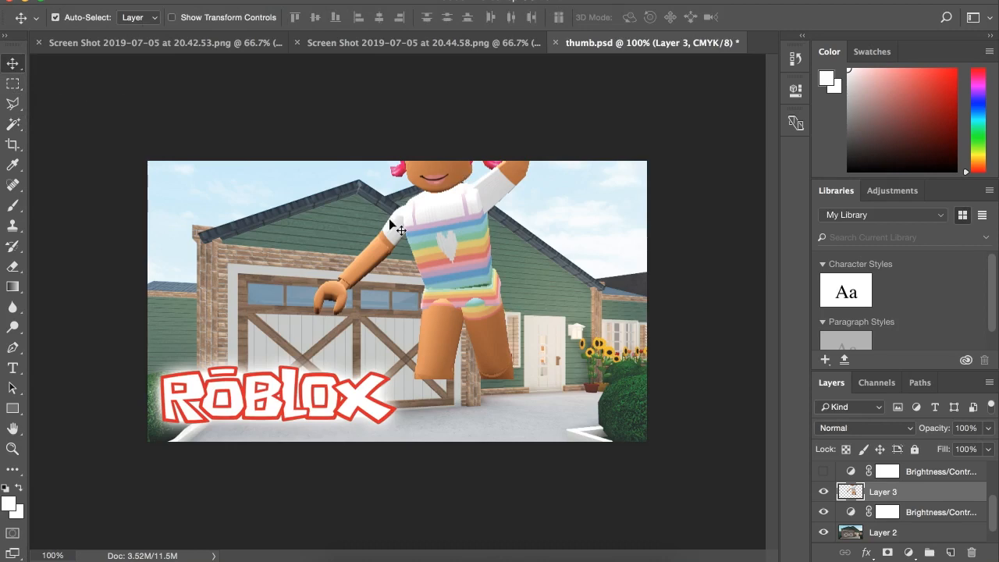
pyautogui.moveTo(464, 328); pyautogui.dragTo(463, 305)
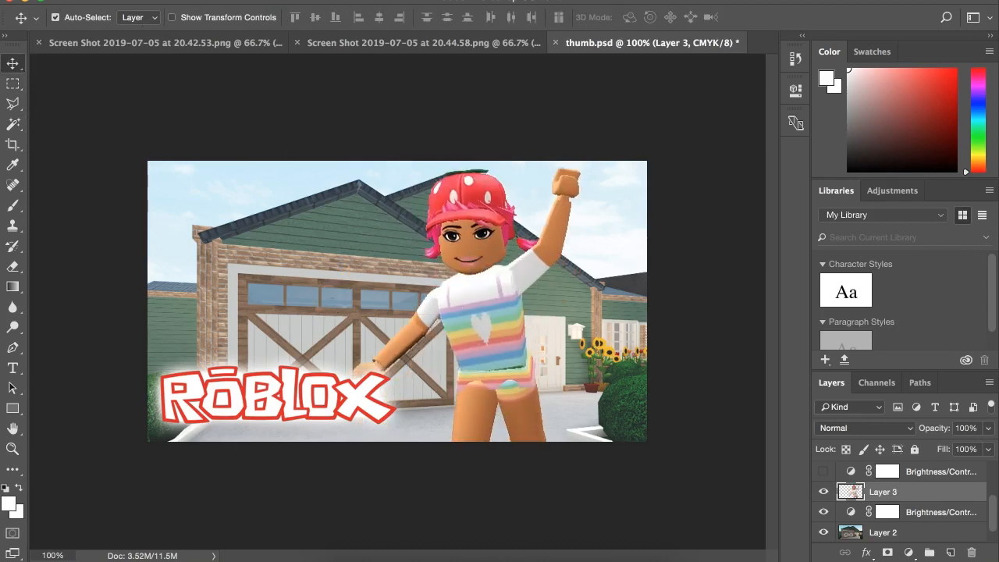
pyautogui.click(173, 0)
pyautogui.click(184, 2)
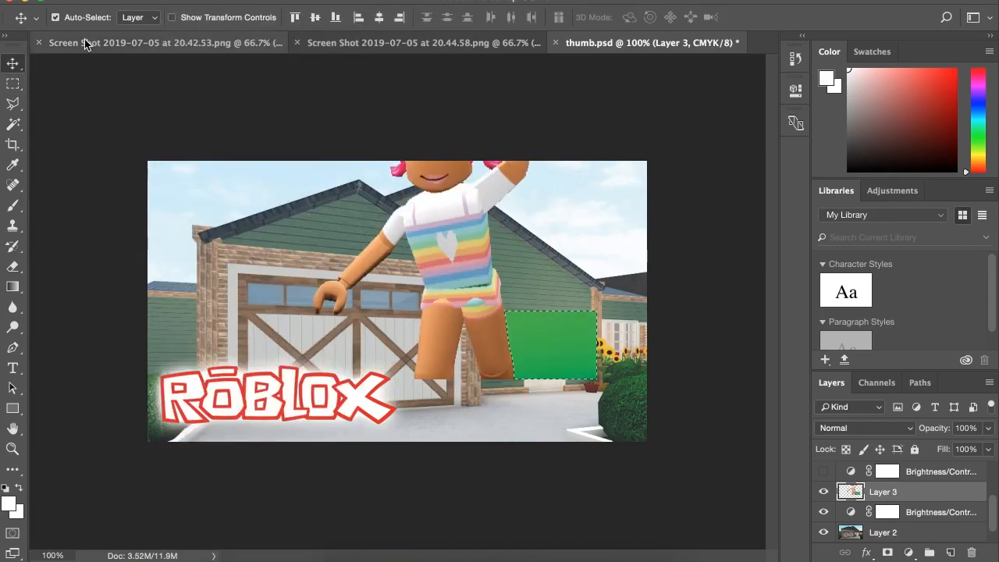
# Select the restored green area beside the character's leg with the Magic Wand Tool, delete it, and deselect.
pyautogui.click(13, 123)
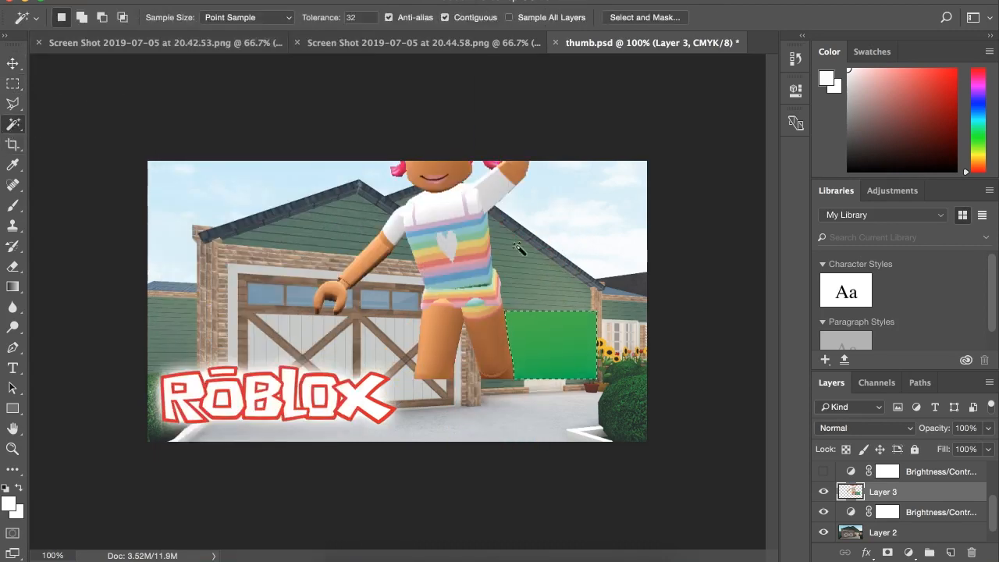
pyautogui.click(544, 334)
pyautogui.press('Delete')
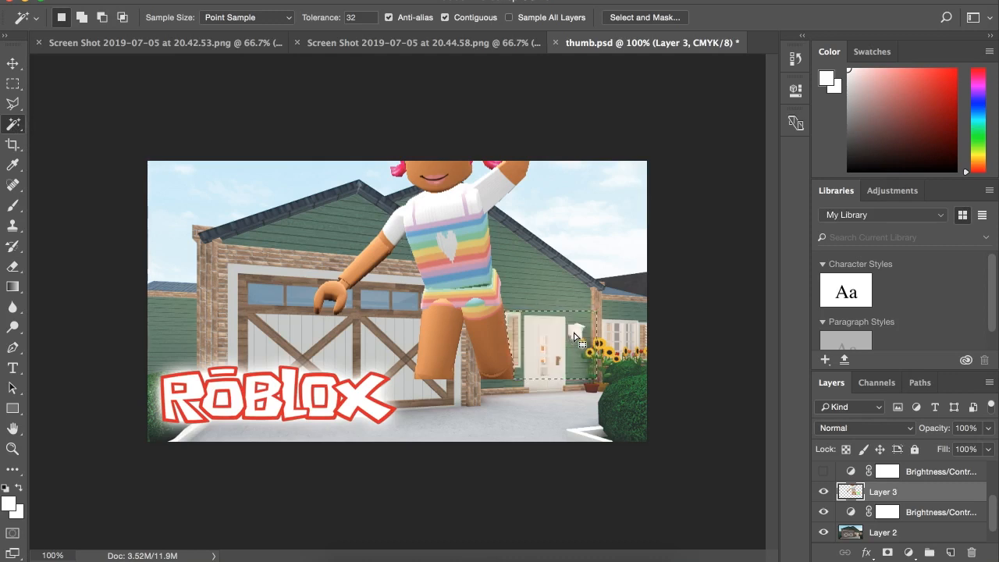
pyautogui.click(17, 87)
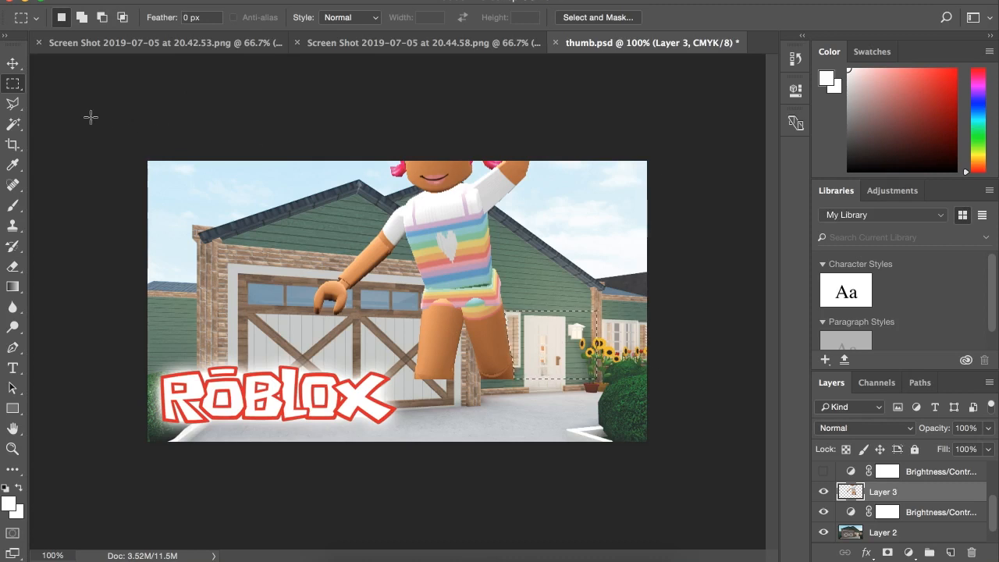
pyautogui.click(127, 102)
# Move the character layer down and right, in front of the front door, with the legs cut off by the canvas edge.
pyautogui.click(13, 63)
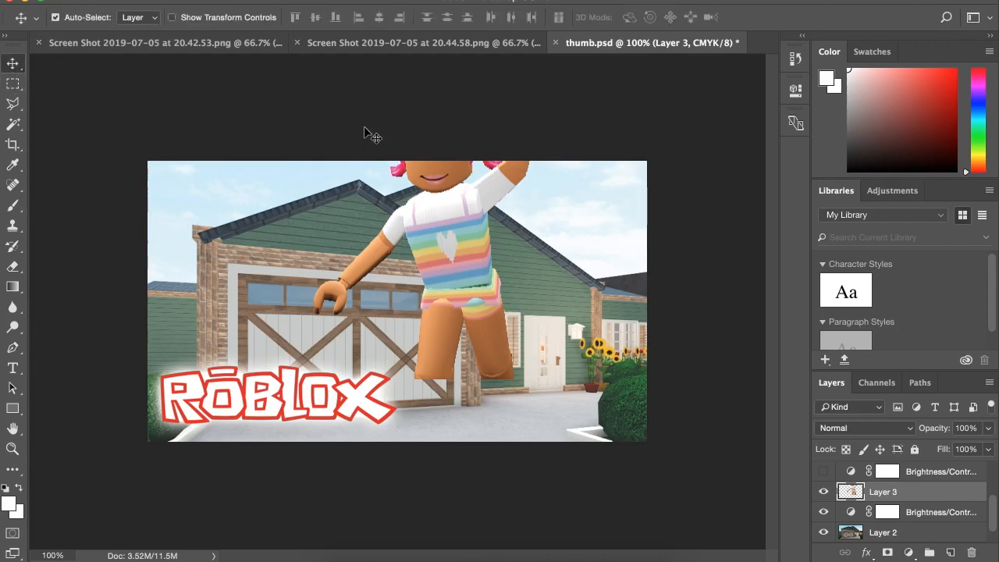
pyautogui.moveTo(425, 195); pyautogui.dragTo(557, 359)
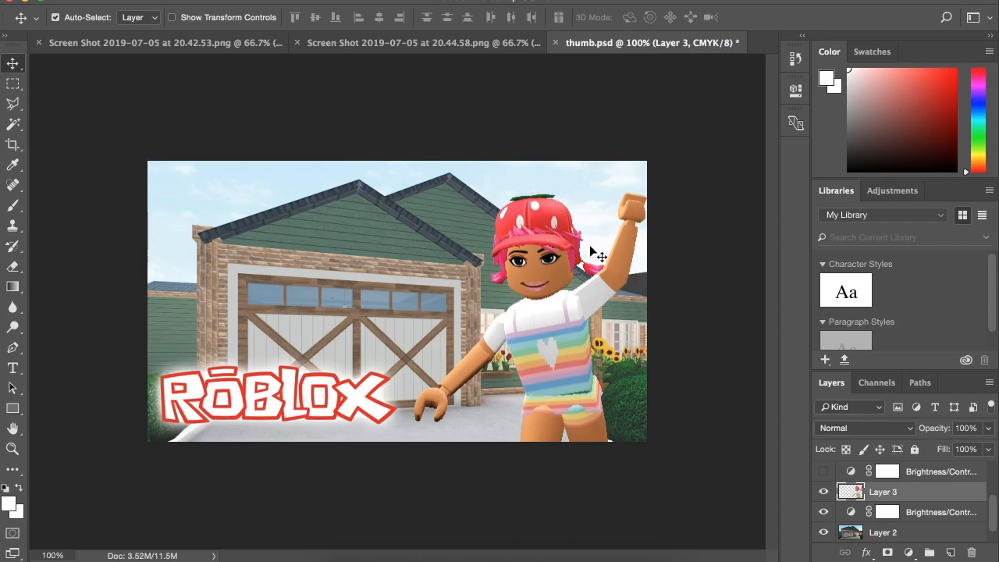
pyautogui.moveTo(547, 308); pyautogui.dragTo(536, 301)
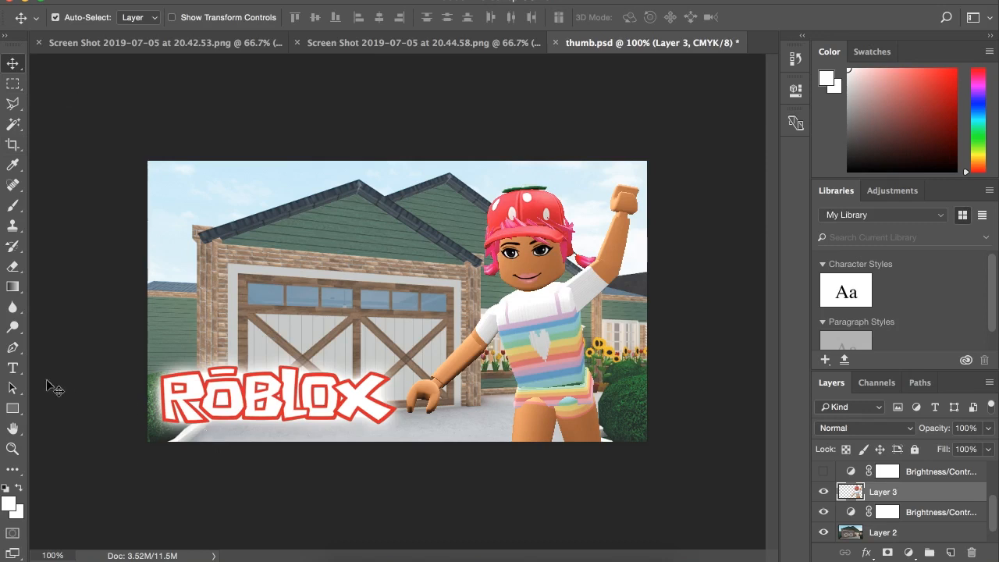
# Add the three-line centered title "SMALL SUBURAN RENOVATION" over the garage in pink 60 pt Press Start 2P.
pyautogui.click(14, 370)
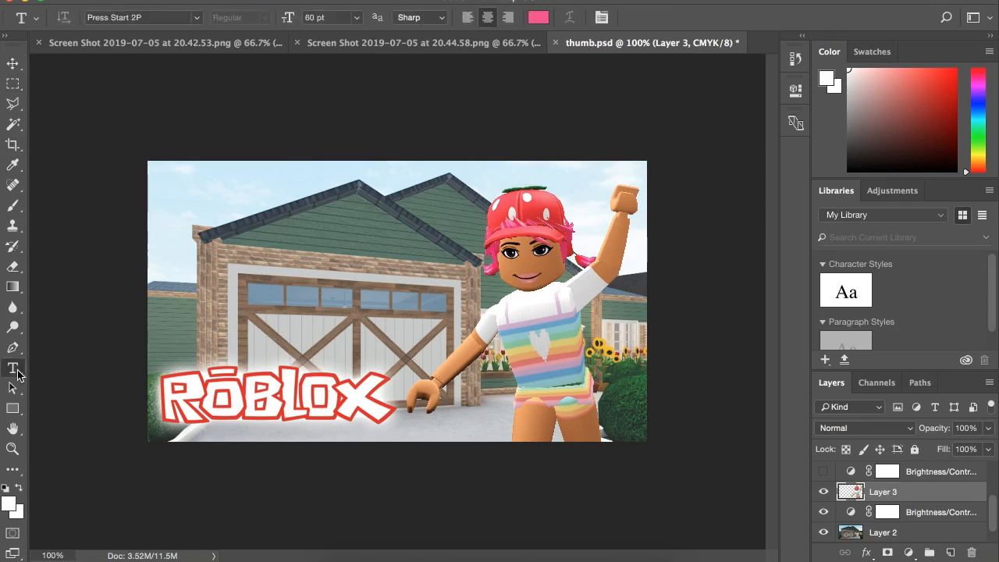
pyautogui.click(265, 268)
pyautogui.write('SMALL')
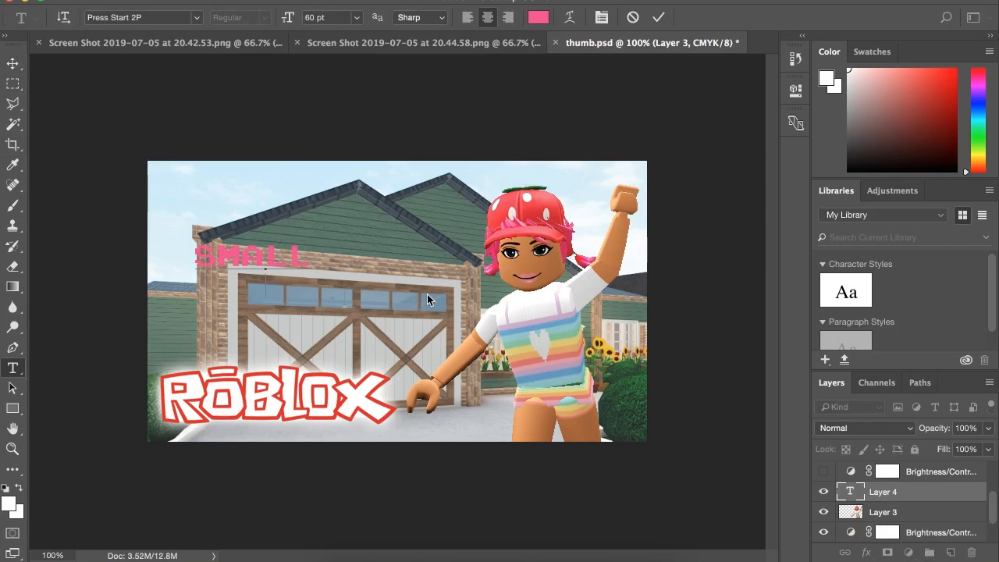
pyautogui.press('Return')
pyautogui.write('SUBURAN')
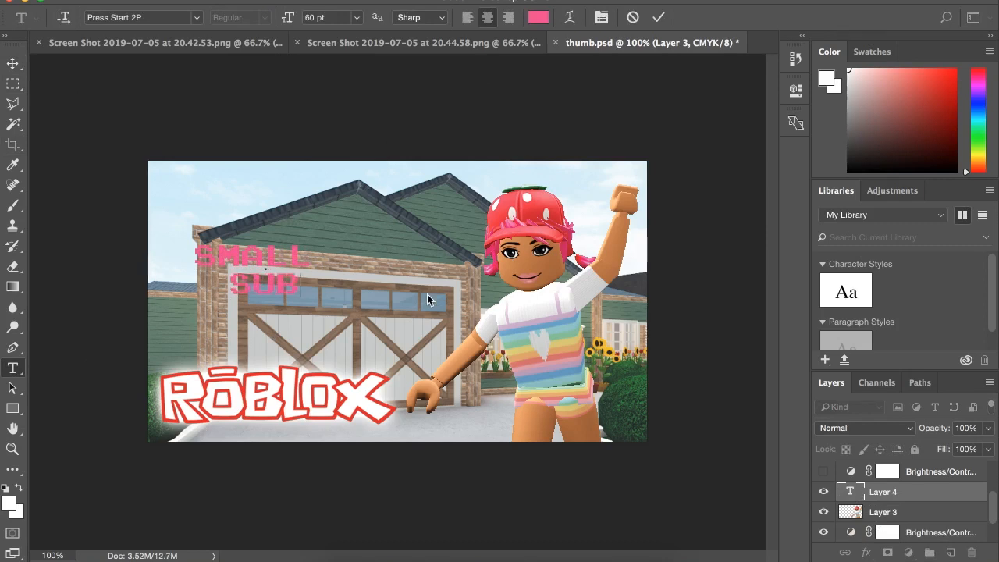
pyautogui.press('Return')
pyautogui.write('RENOVATION')
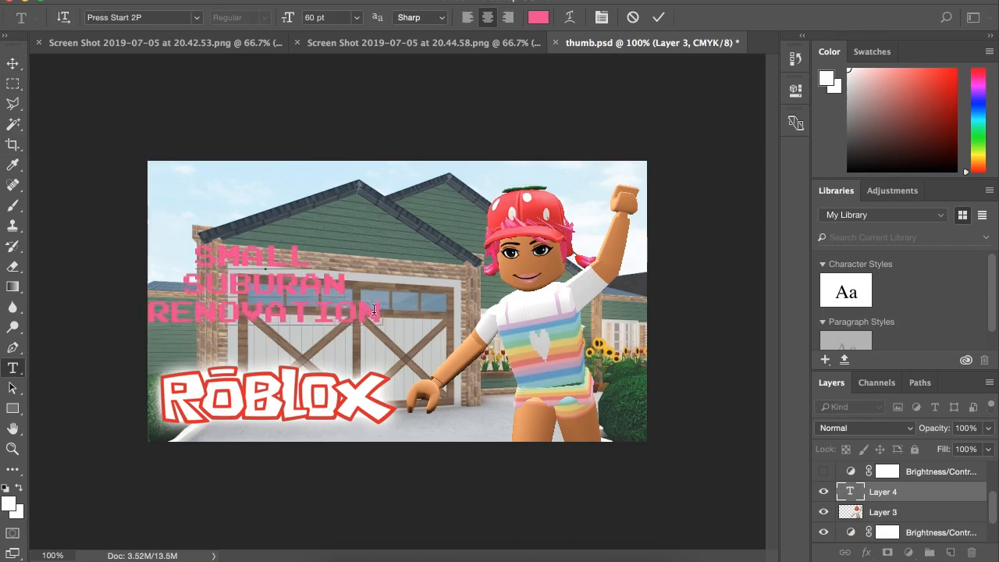
# Remove the extra space after SMALL in the title and move the text up onto the house roof.
pyautogui.moveTo(374, 310); pyautogui.dragTo(123, 227)
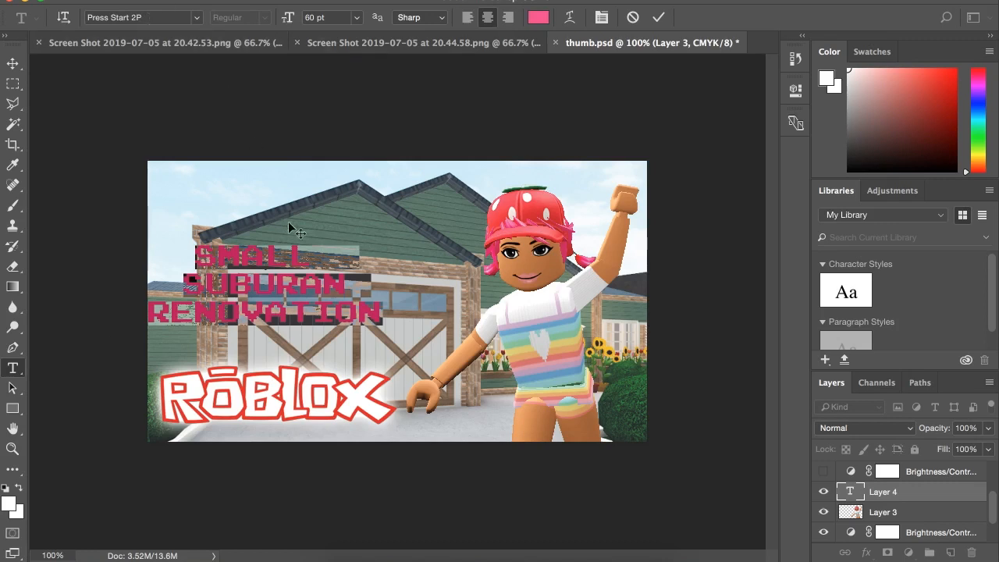
pyautogui.click(338, 254)
pyautogui.press('BackSpace')
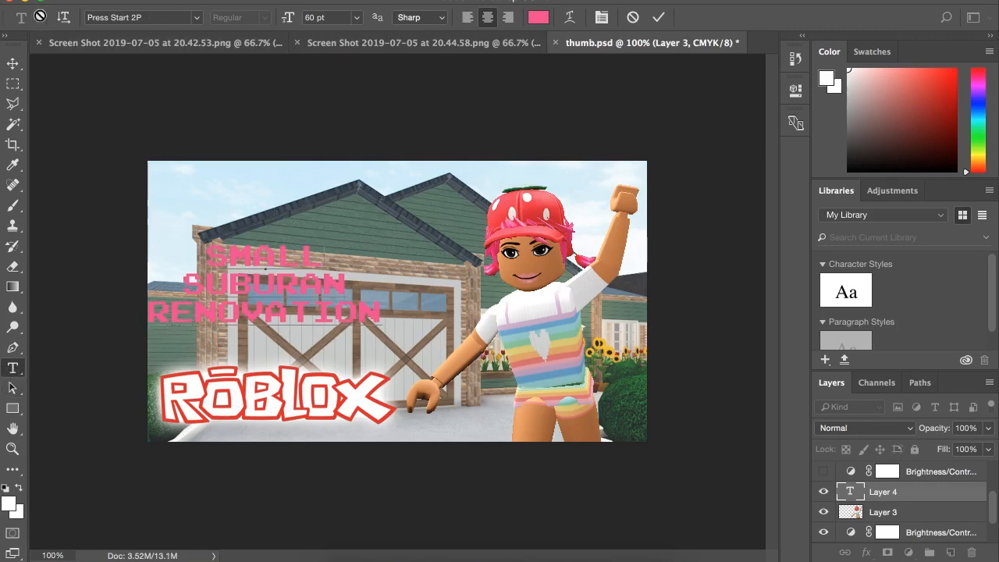
pyautogui.click(15, 69)
pyautogui.moveTo(328, 284); pyautogui.dragTo(355, 223)
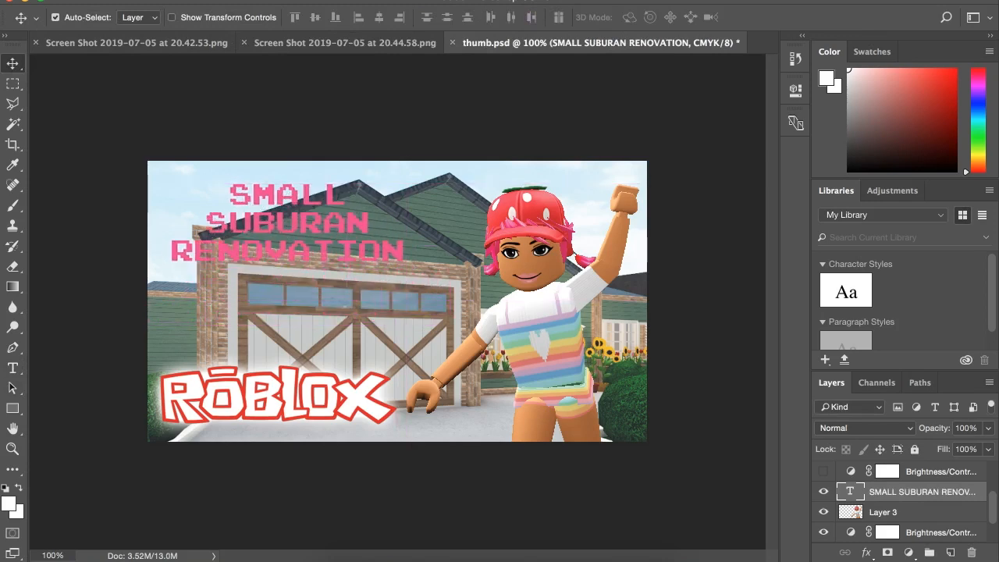
# Enlarge the title to about 84 pt with Free Transform and place it between the roof and the Roblox logo.
pyautogui.click(166, 2)
pyautogui.click(235, 308)
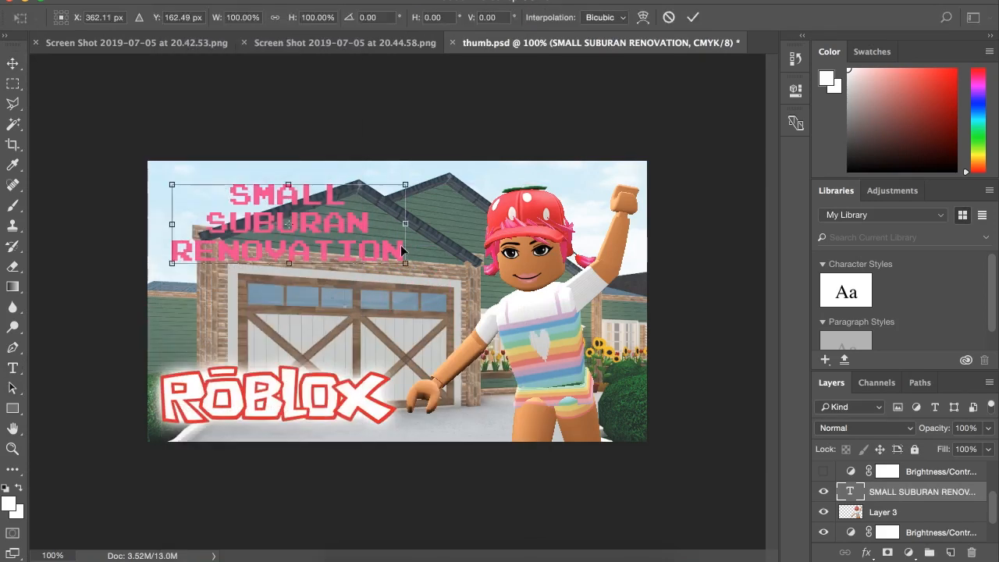
pyautogui.moveTo(407, 259); pyautogui.dragTo(481, 289)
pyautogui.moveTo(351, 244); pyautogui.dragTo(340, 268)
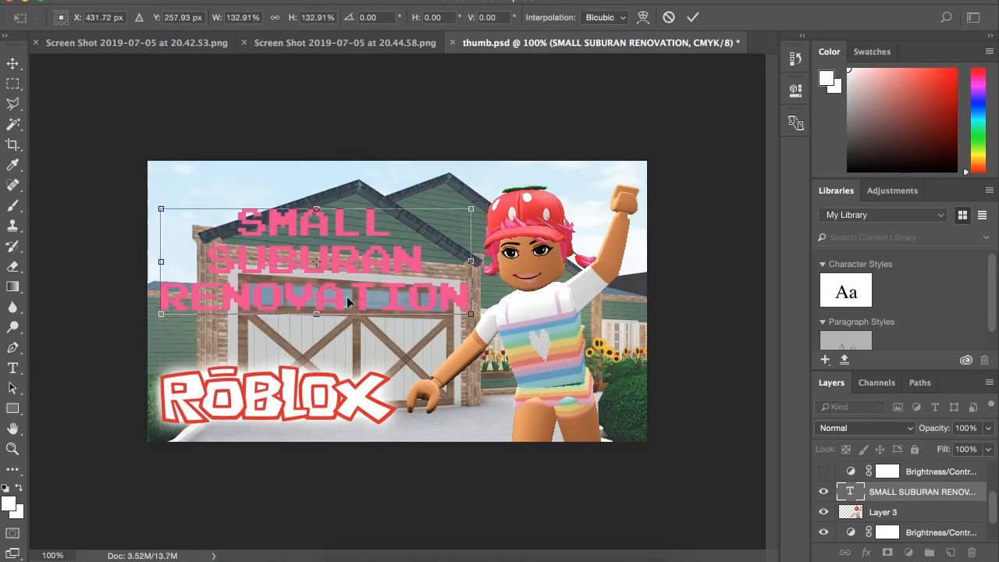
pyautogui.moveTo(470, 311); pyautogui.dragTo(479, 316)
pyautogui.press('Return')
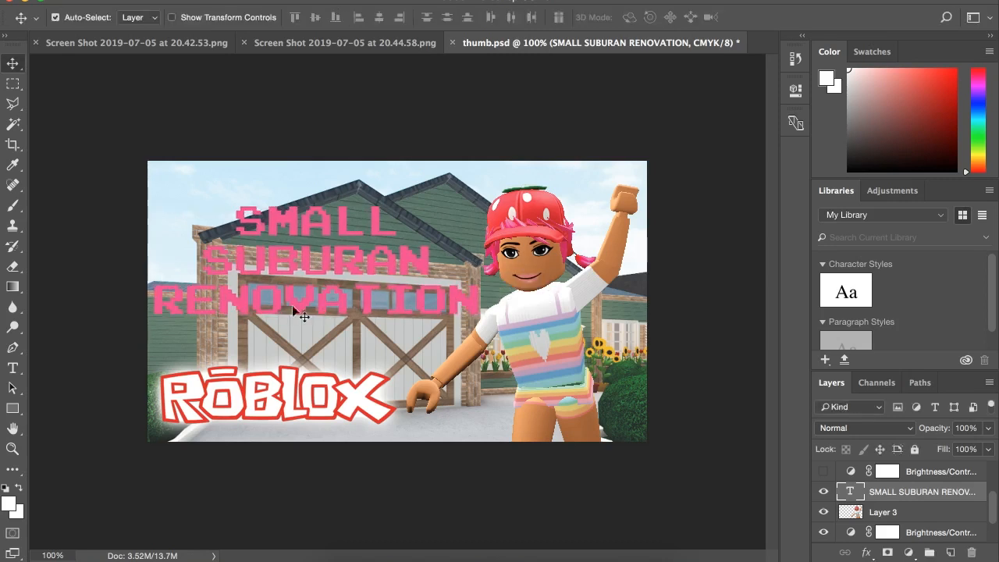
# Recolor all the title text to the yellow f1c217 sampled from the sunflowers.
pyautogui.click(12, 367)
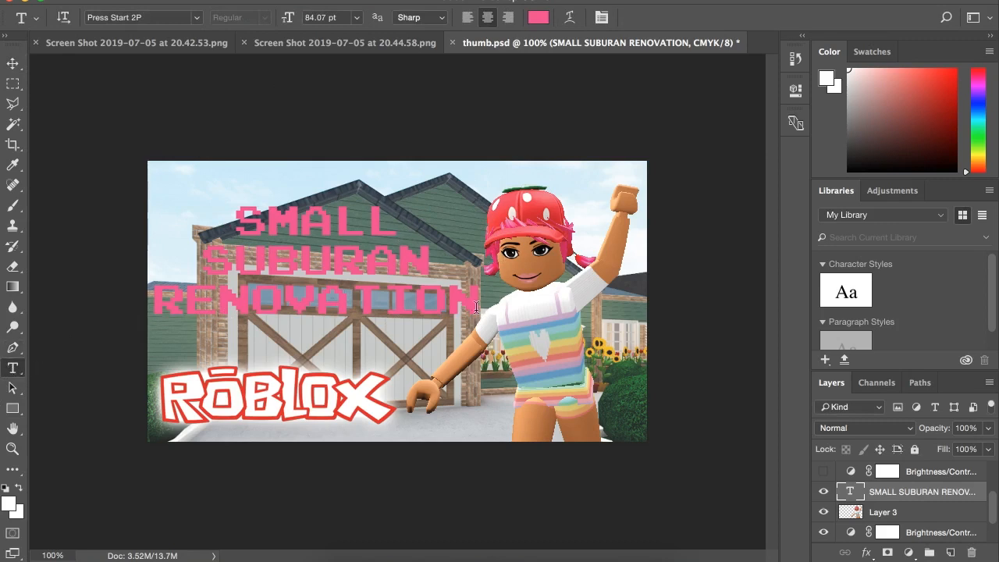
pyautogui.moveTo(479, 296); pyautogui.dragTo(236, 209)
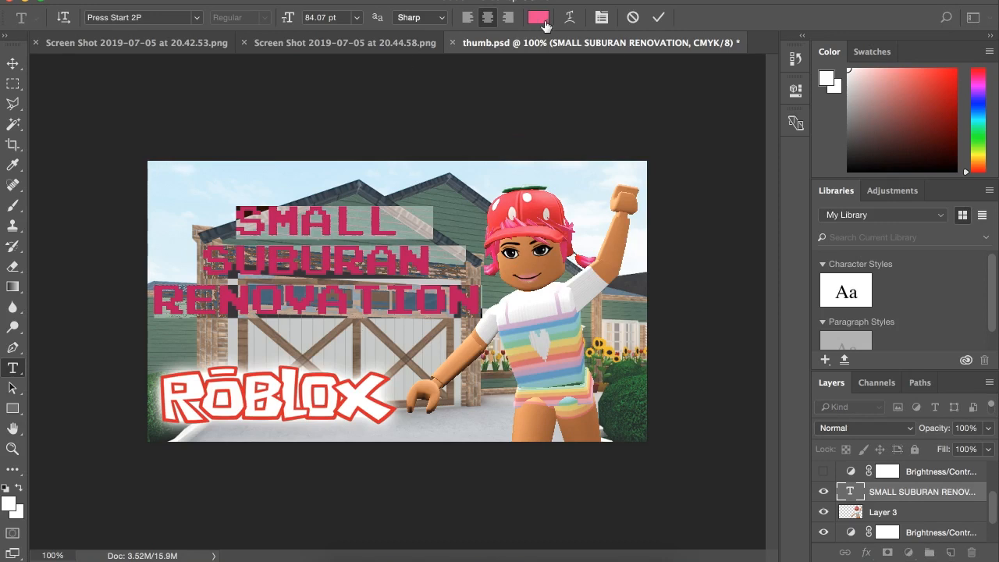
pyautogui.click(547, 26)
pyautogui.moveTo(571, 103); pyautogui.dragTo(339, 104)
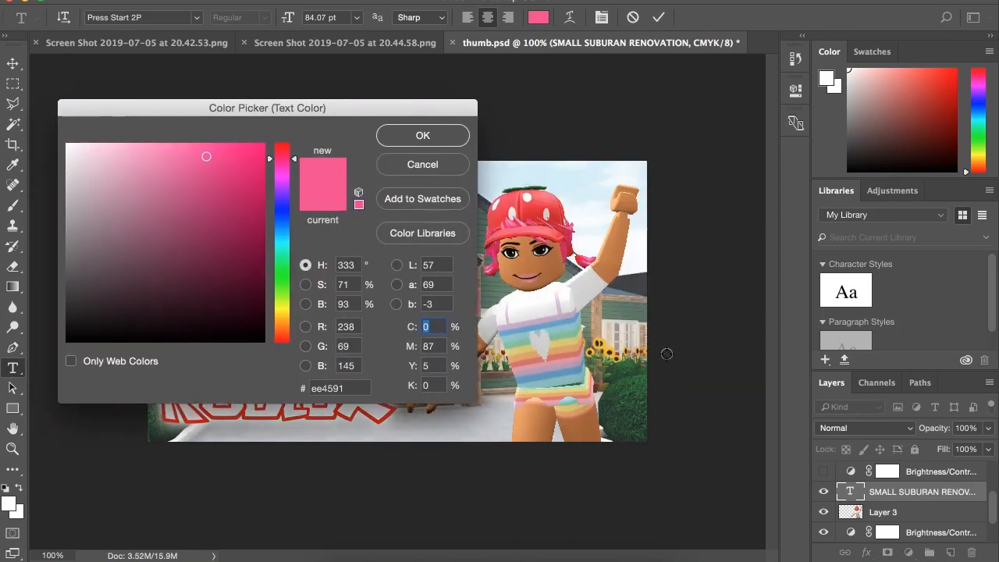
pyautogui.click(598, 351)
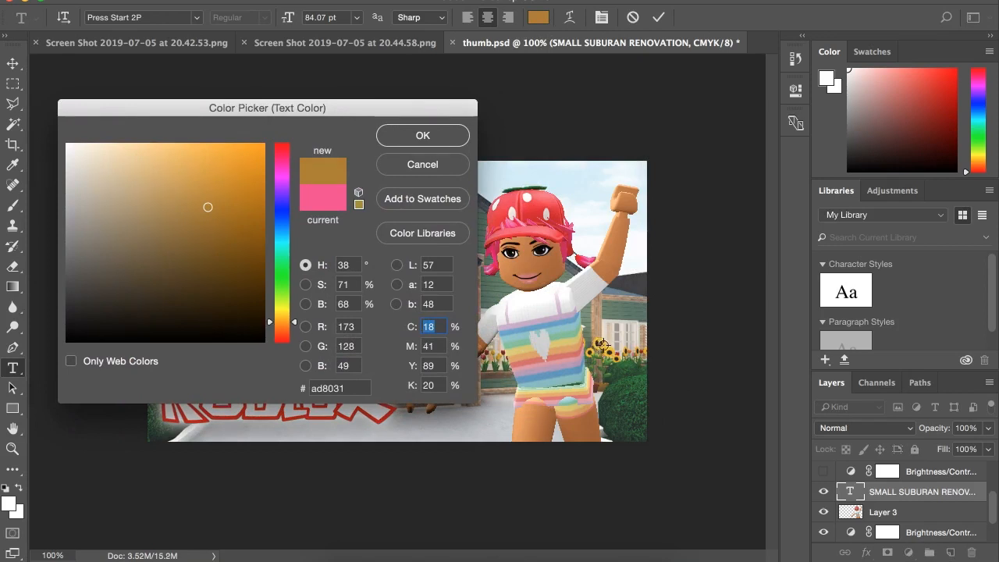
pyautogui.click(601, 348)
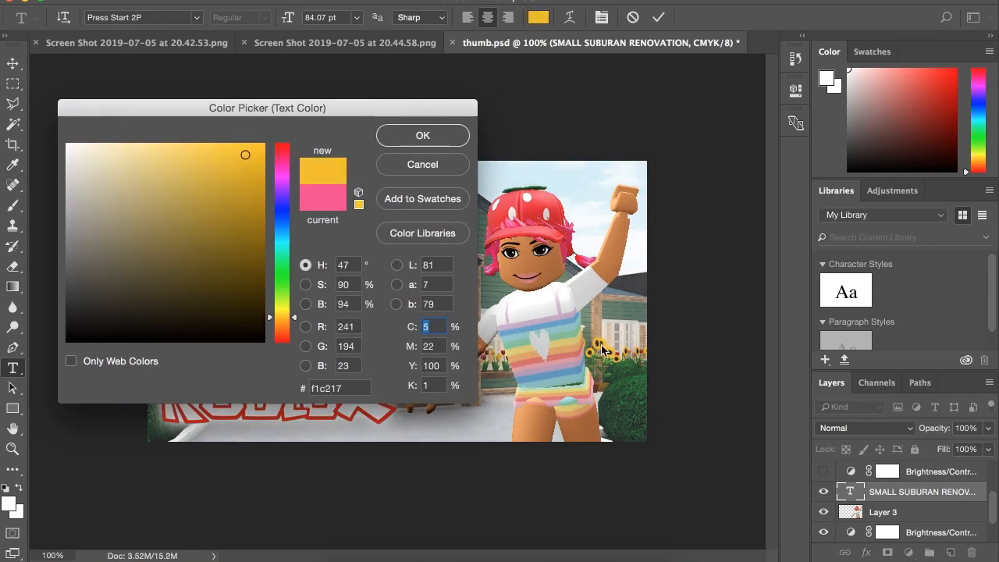
pyautogui.click(416, 137)
pyautogui.click(17, 88)
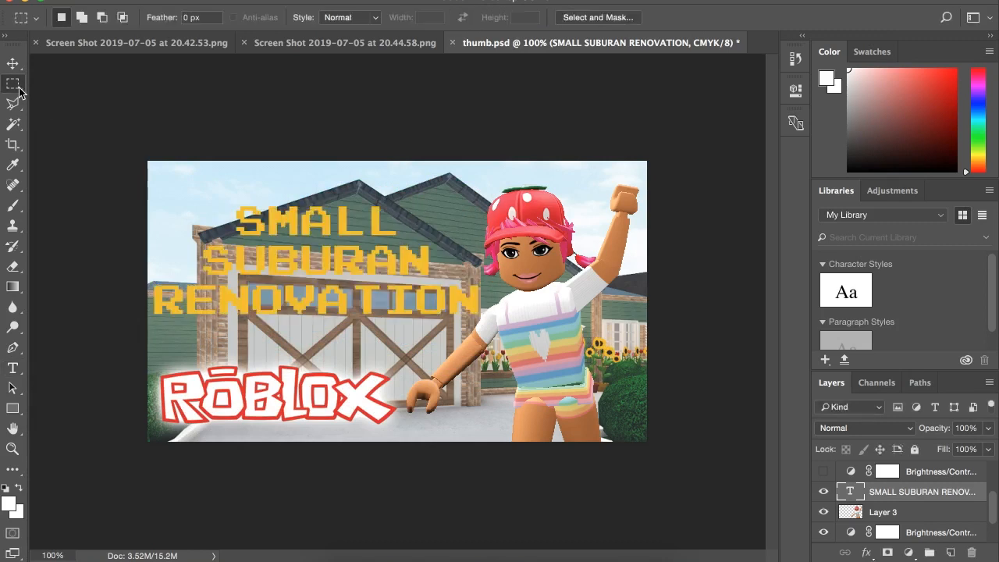
# Duplicate the title text layer within thumb.psd, keeping the name SMALL SUBURAN RENOVATION copy.
pyautogui.rightClick(902, 492)
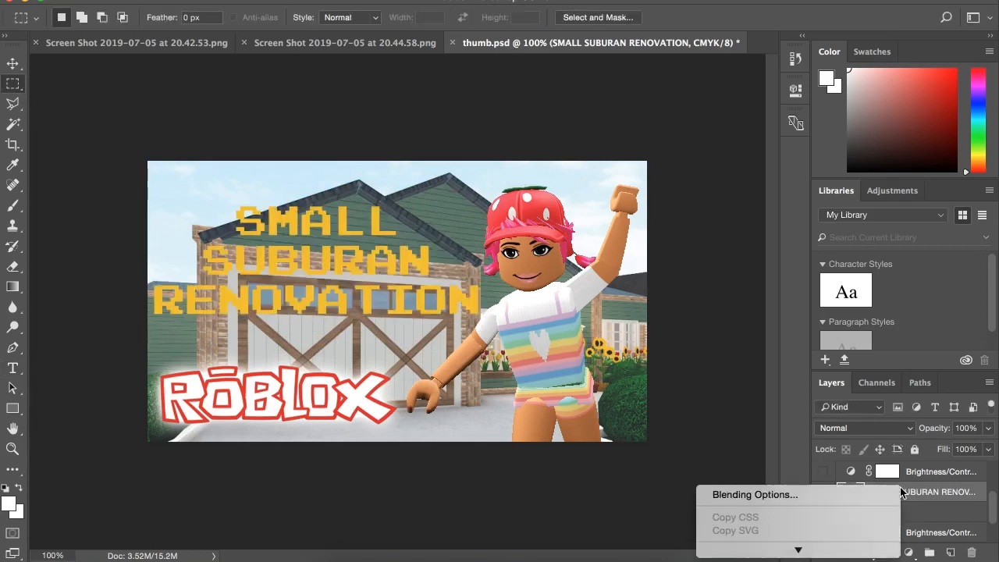
pyautogui.click(795, 500)
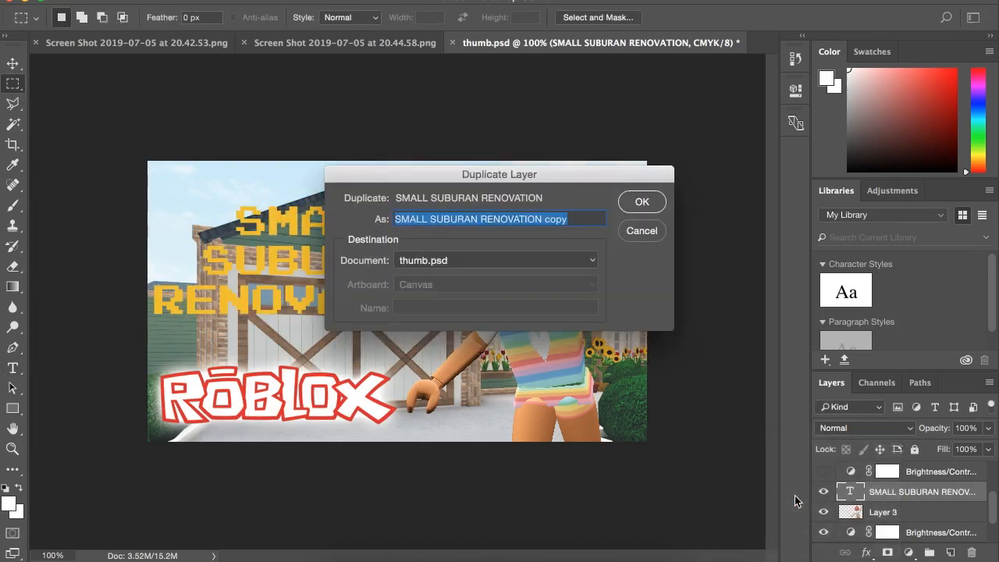
pyautogui.press('Return')
# Recolor all the text of the duplicated title layer to a darker orange.
pyautogui.click(11, 371)
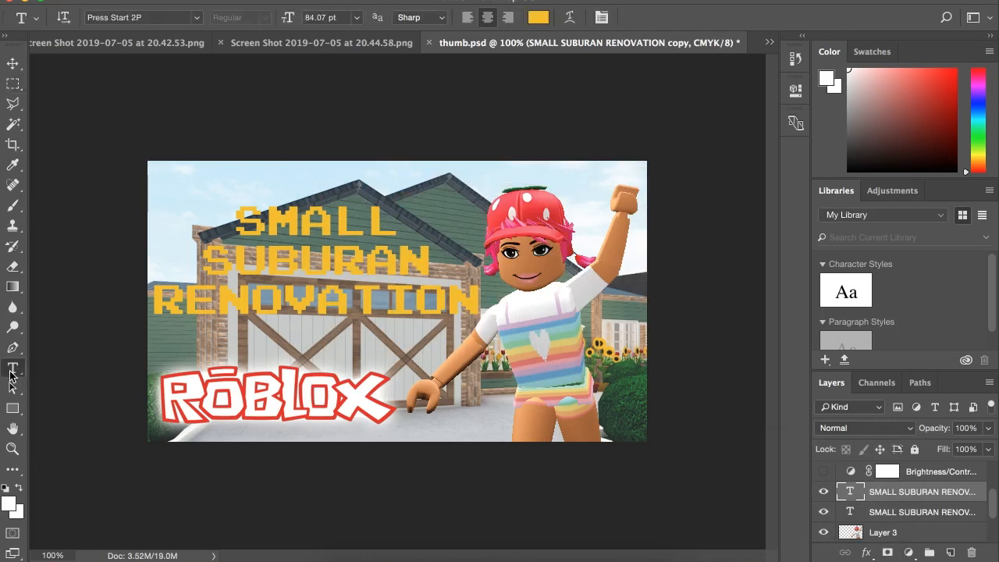
pyautogui.moveTo(477, 301); pyautogui.dragTo(155, 188)
pyautogui.click(538, 17)
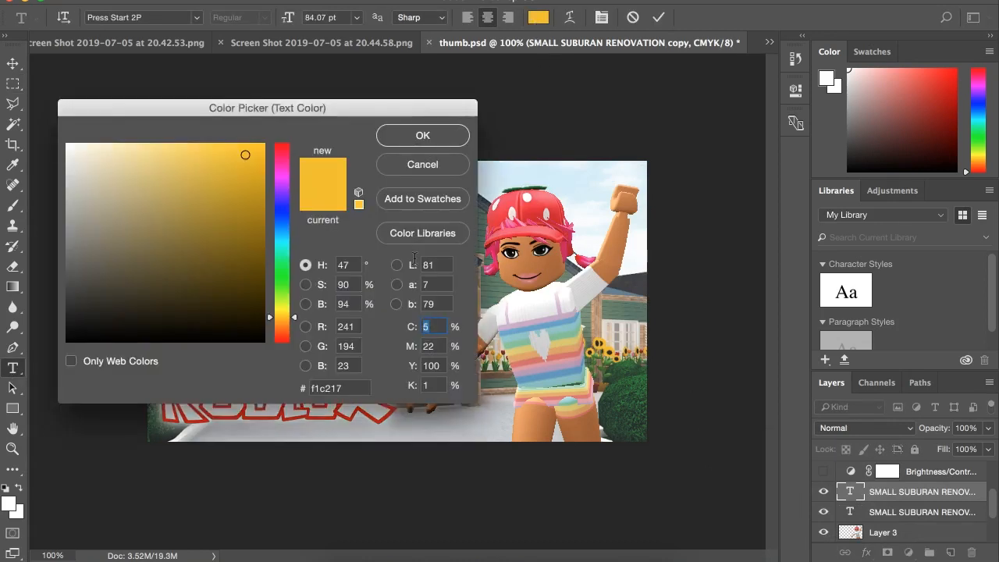
pyautogui.click(276, 323)
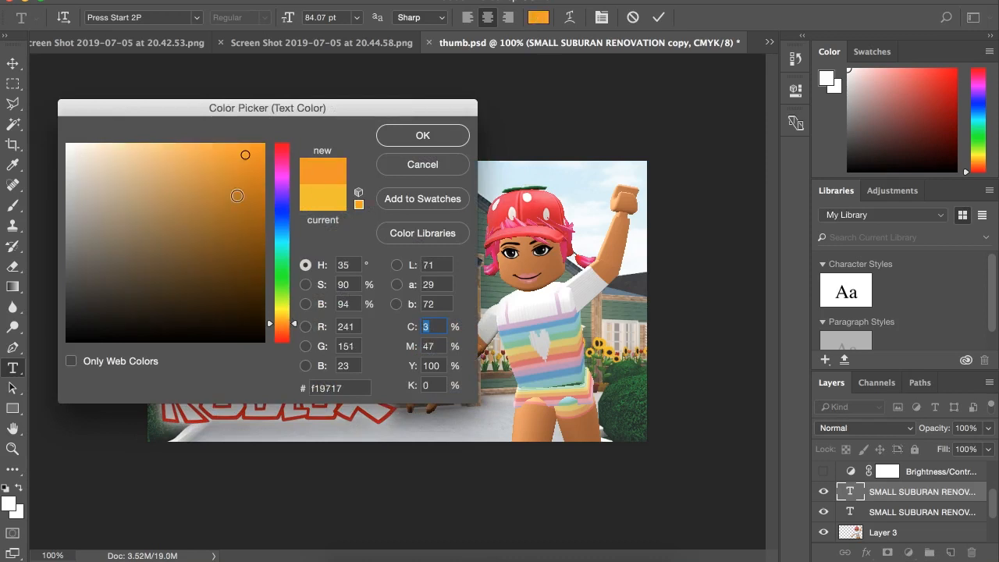
pyautogui.click(246, 261)
pyautogui.click(241, 311)
pyautogui.click(252, 149)
pyautogui.click(241, 177)
pyautogui.click(241, 166)
pyautogui.click(253, 165)
pyautogui.click(415, 136)
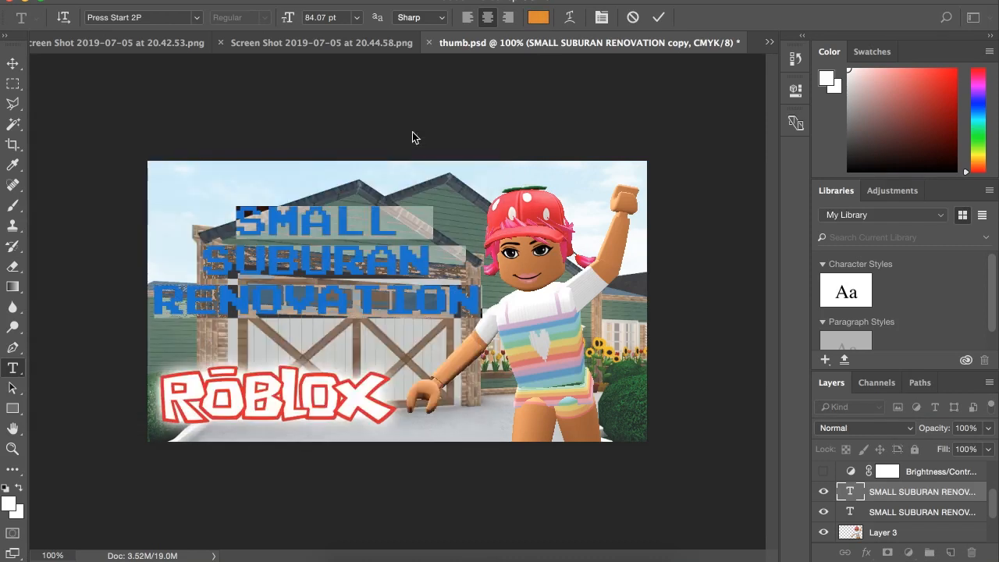
pyautogui.click(16, 86)
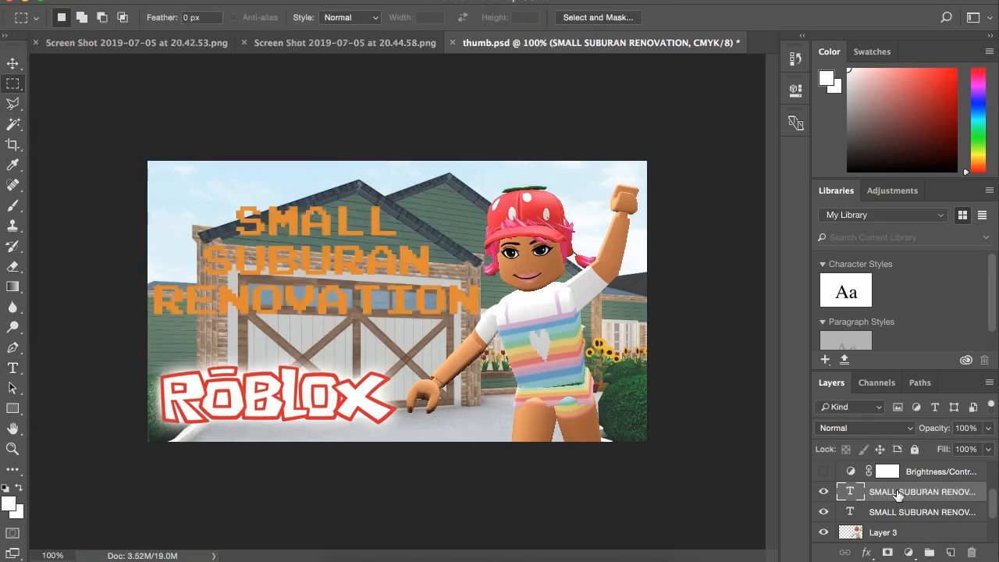
# Reorder the darker orange title layer beneath the yellow one and offset it slightly to the left as a shadow.
pyautogui.moveTo(897, 494); pyautogui.dragTo(898, 518)
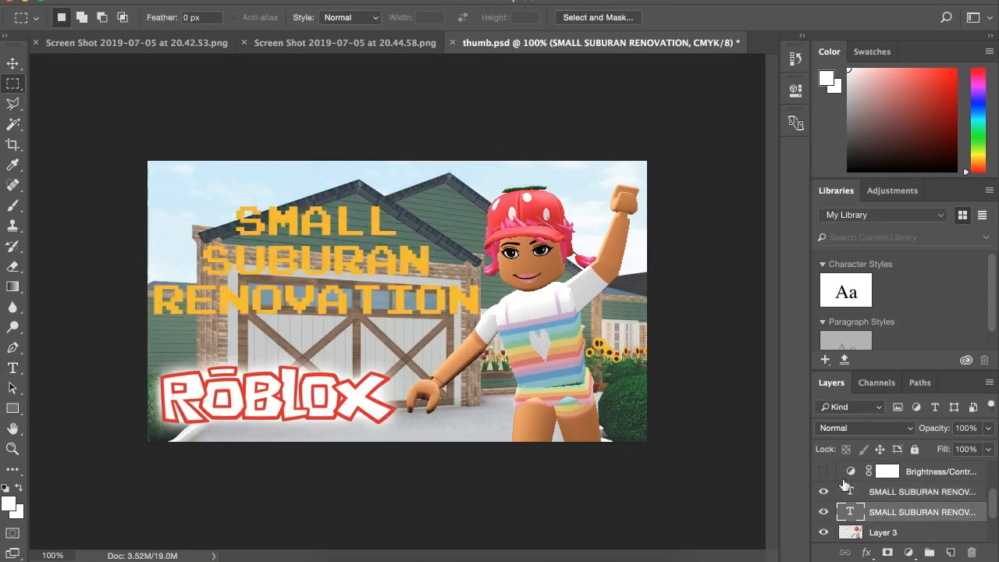
pyautogui.click(15, 65)
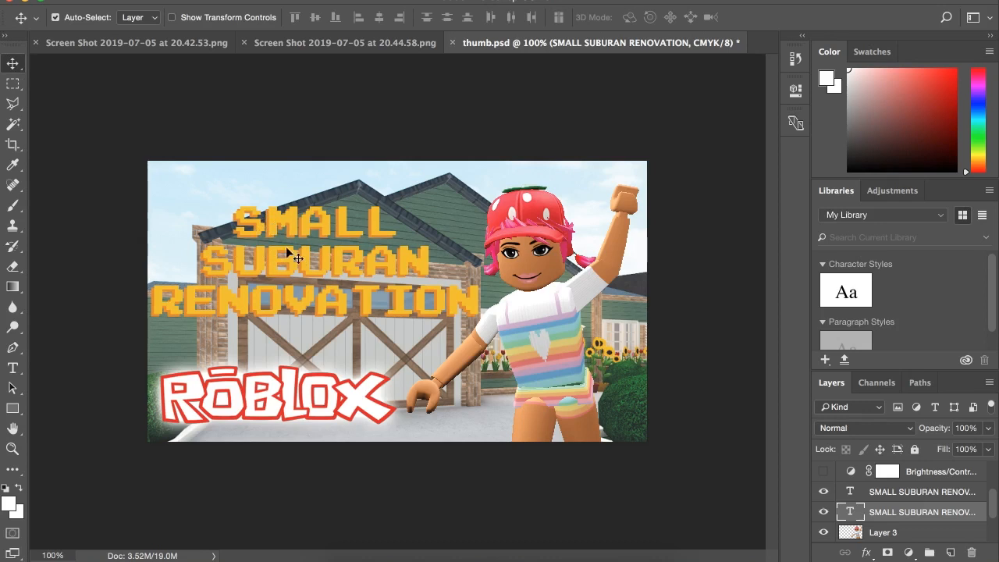
# Rasterize both title text layers, the darker orange one and the yellow one.
pyautogui.click(13, 205)
pyautogui.click(333, 203)
pyautogui.click(628, 203)
pyautogui.click(896, 480)
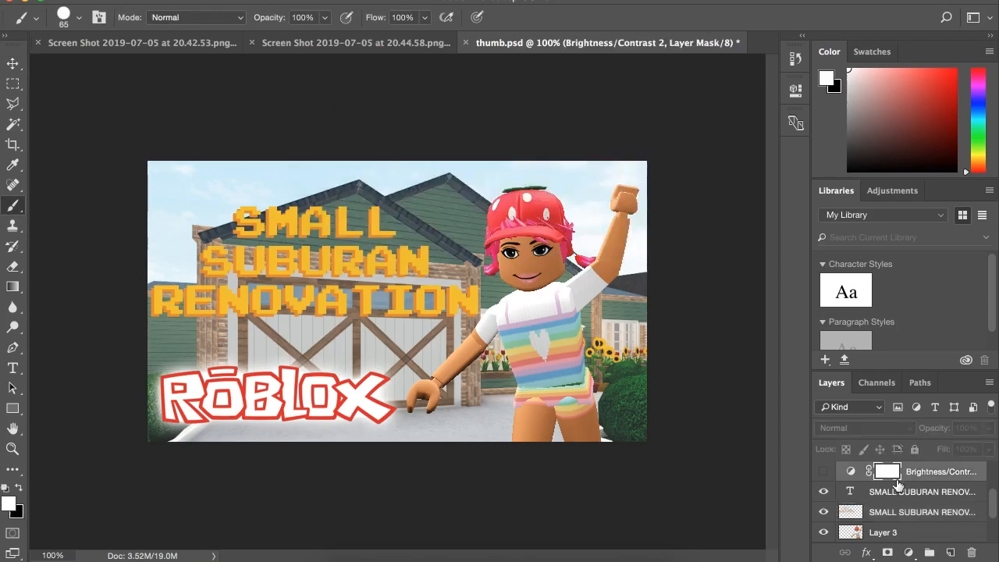
pyautogui.click(897, 490)
pyautogui.click(458, 224)
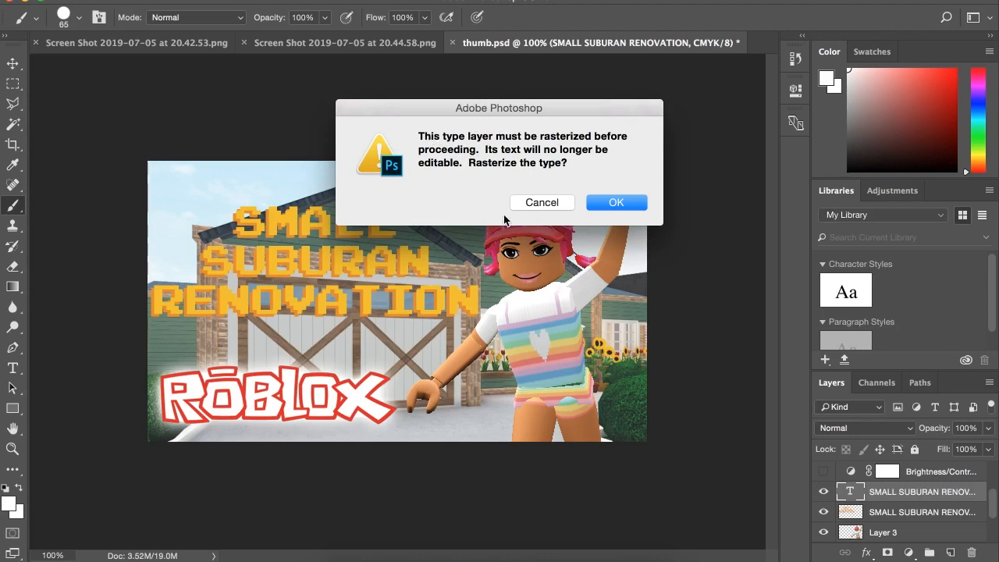
pyautogui.click(609, 207)
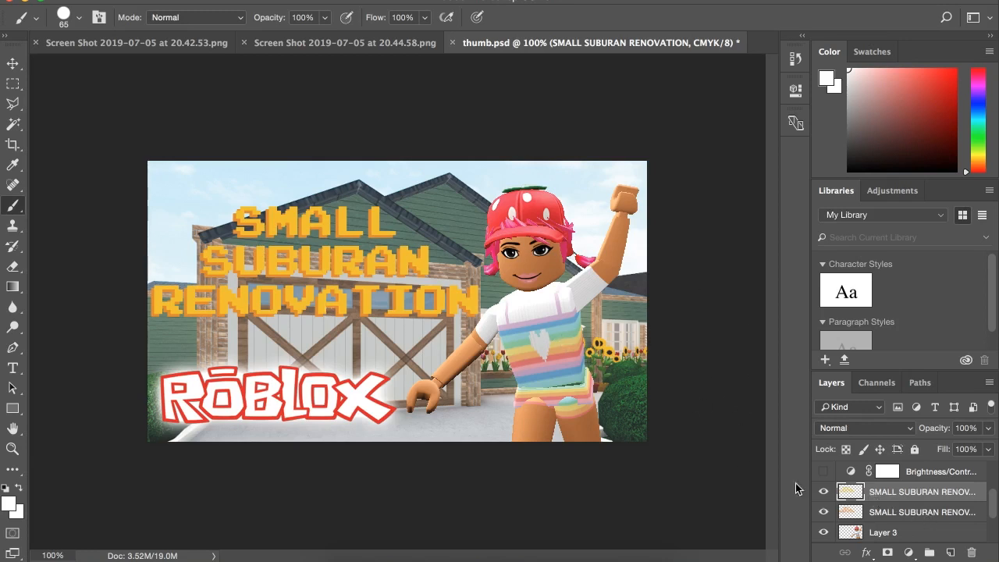
# Merge the yellow title layer down into the orange one, and merge the combined title down into the character's Layer 3.
pyautogui.rightClick(895, 497)
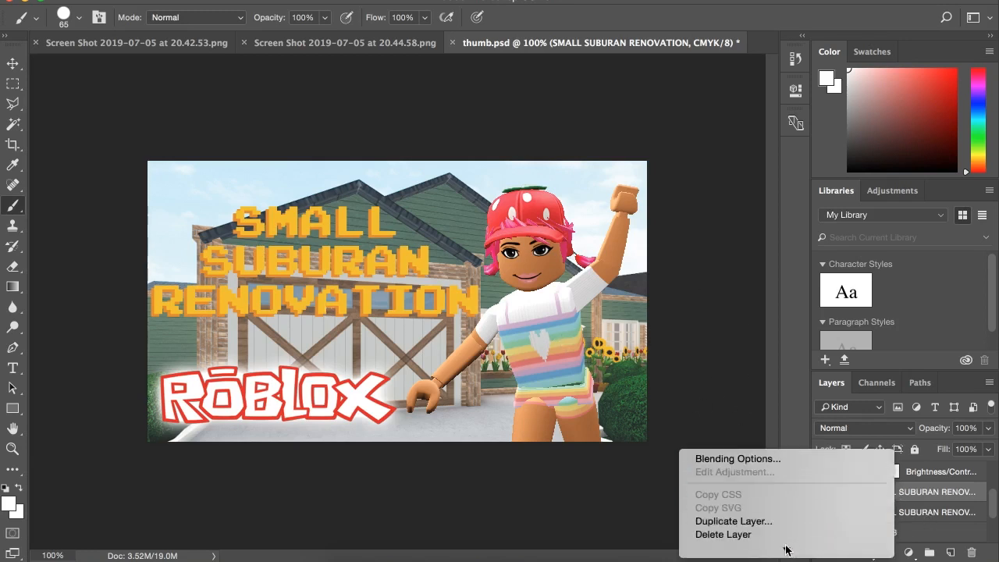
pyautogui.click(753, 441)
pyautogui.rightClick(891, 498)
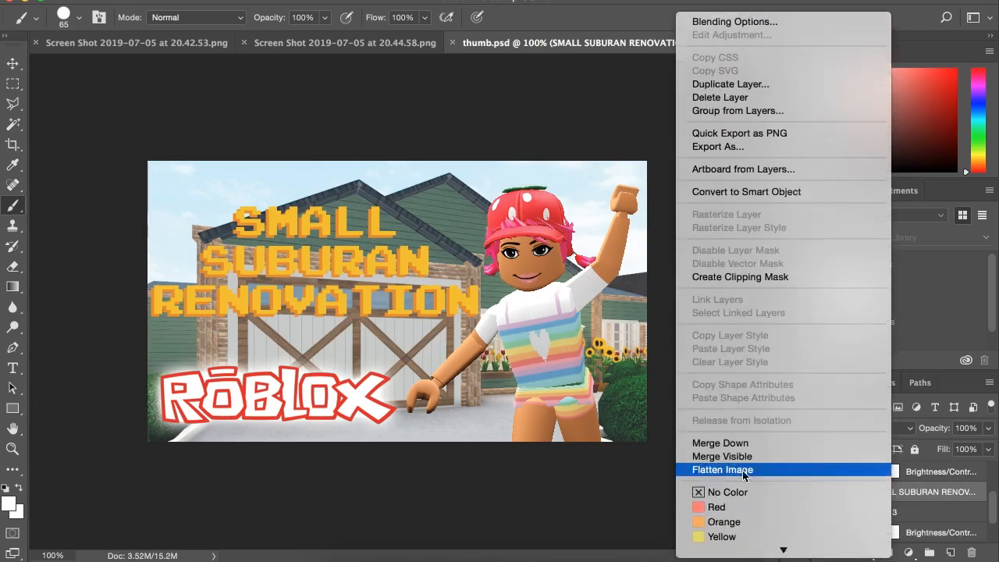
pyautogui.click(718, 382)
# Check the contents of the merged Layer 3 by toggling its visibility, and duplicate the layer as Layer 3 copy.
pyautogui.click(823, 491)
pyautogui.click(823, 492)
pyautogui.click(822, 492)
pyautogui.click(823, 491)
pyautogui.click(823, 492)
pyautogui.click(823, 491)
pyautogui.rightClick(915, 492)
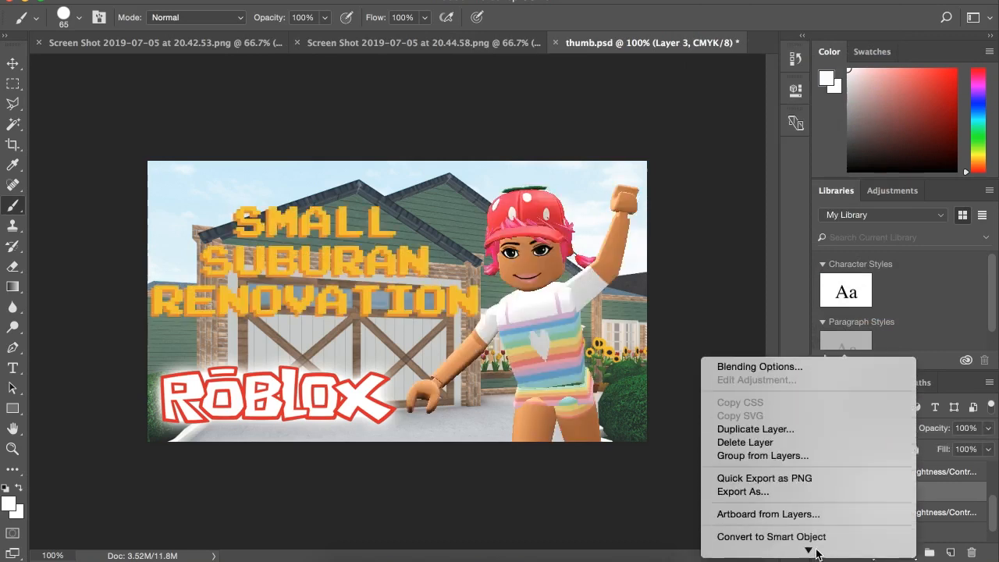
pyautogui.click(796, 432)
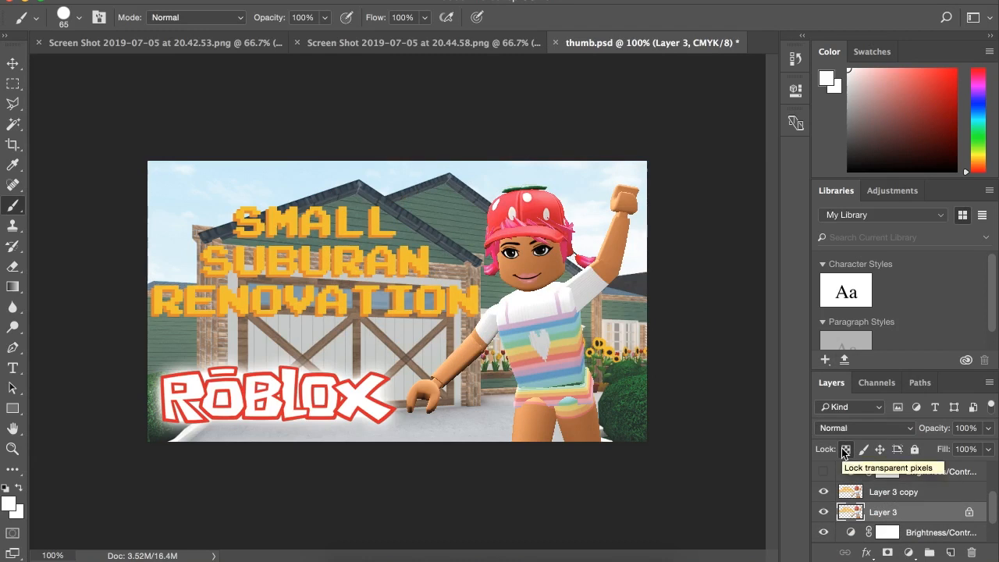
# Lock the transparent pixels of Layer 3, fill it with white at 100% opacity, and hide Layer 3 copy.
pyautogui.hotkey('shift', 'BackSpace')
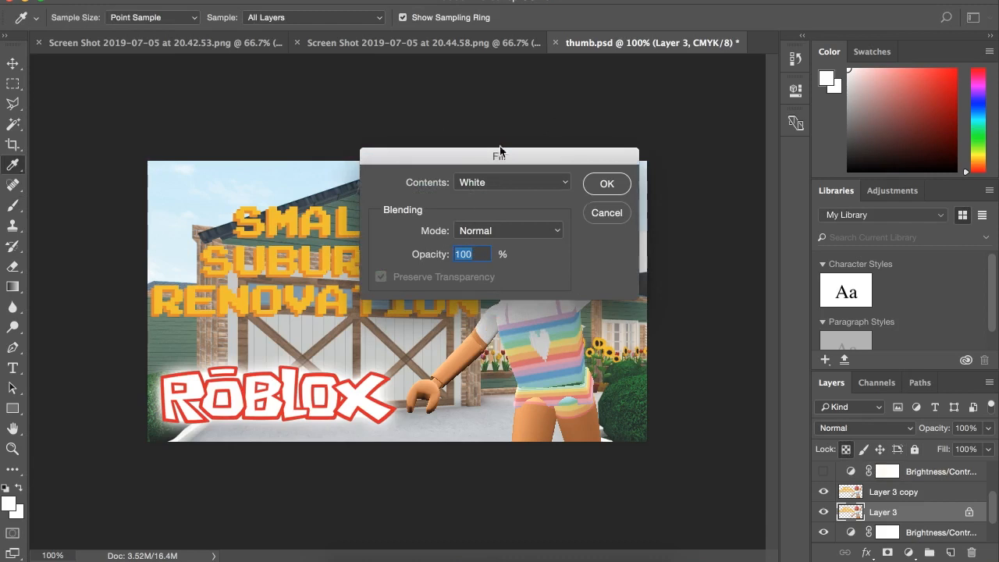
pyautogui.click(553, 184)
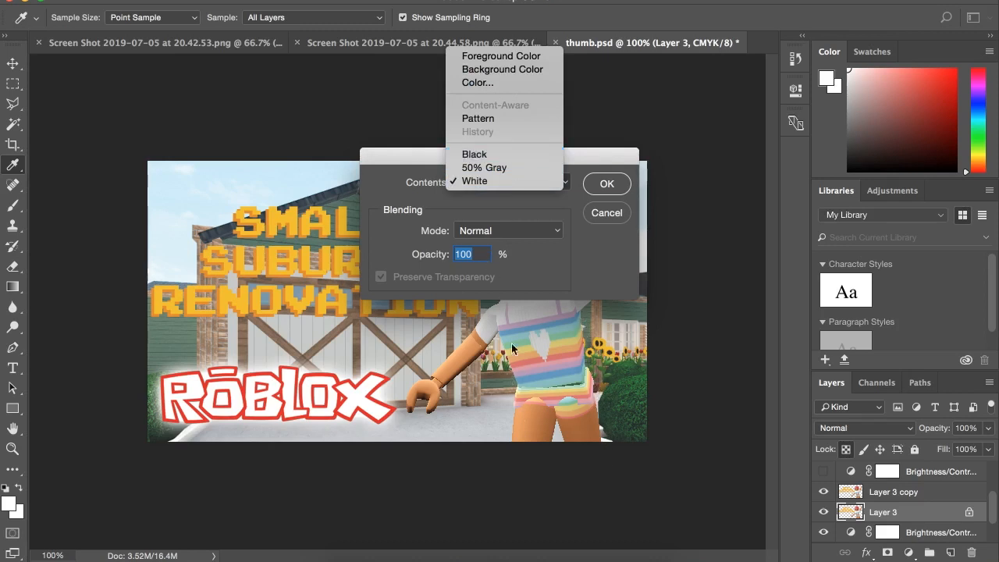
pyautogui.click(499, 182)
pyautogui.click(507, 183)
pyautogui.click(478, 182)
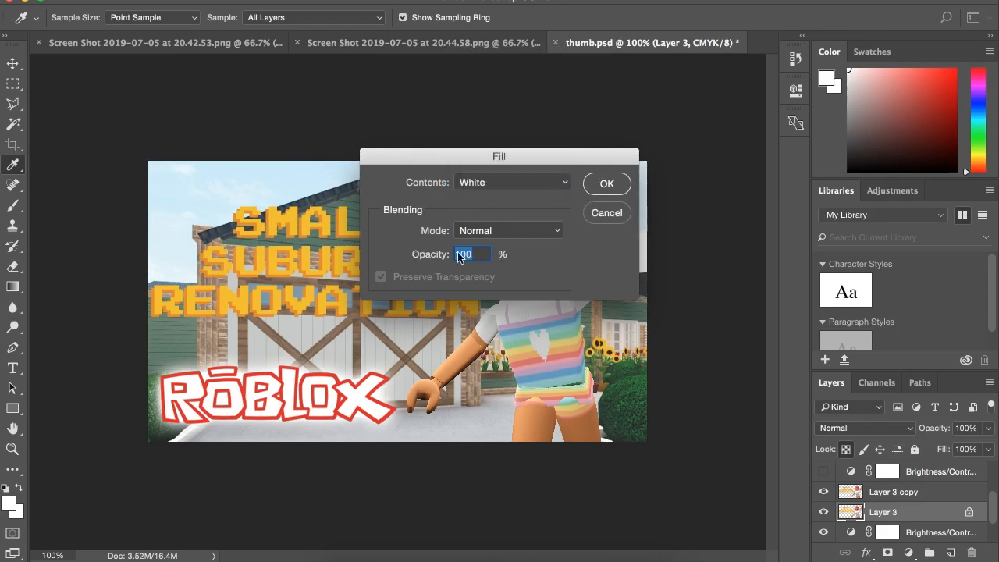
pyautogui.click(606, 184)
pyautogui.press('b')
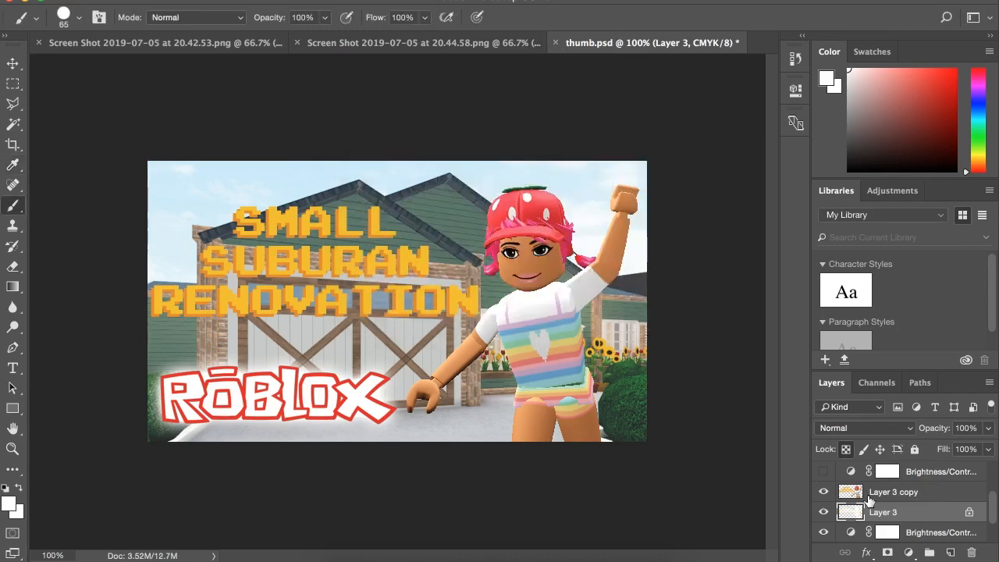
pyautogui.click(824, 491)
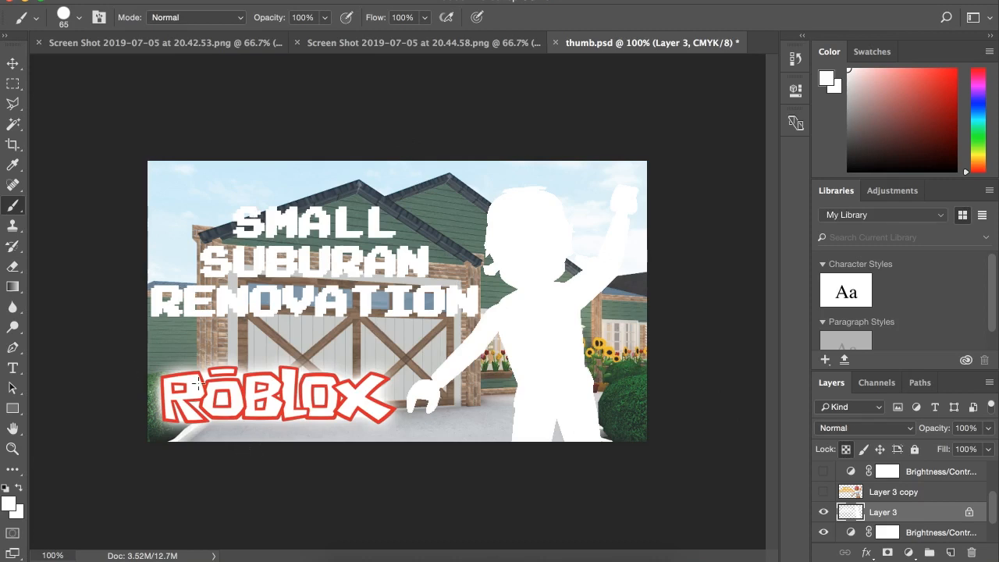
# Add a white Outer Glow to Layer 3 with 42% spread and 16 px size, and show Layer 3 copy again.
pyautogui.doubleClick(948, 517)
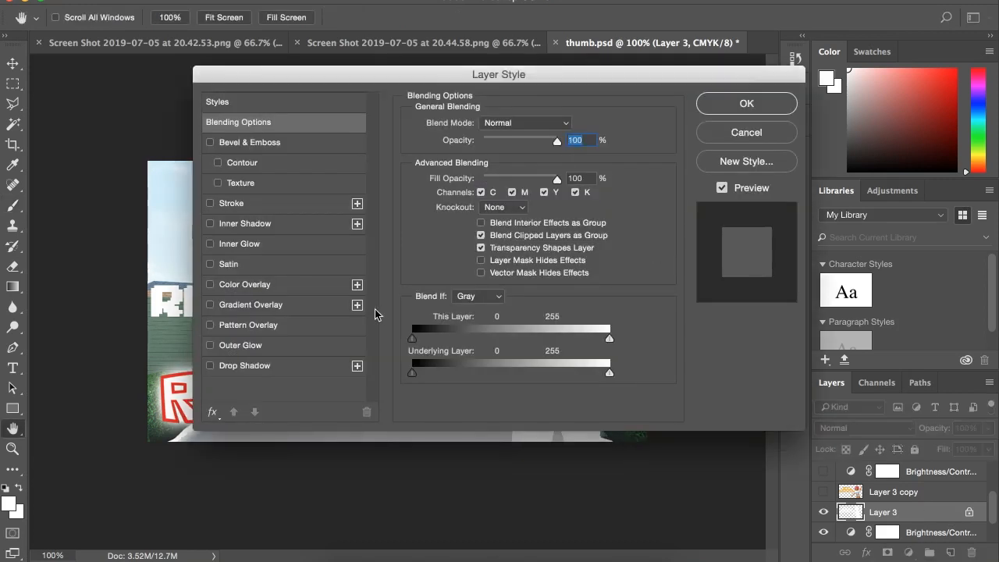
pyautogui.click(249, 345)
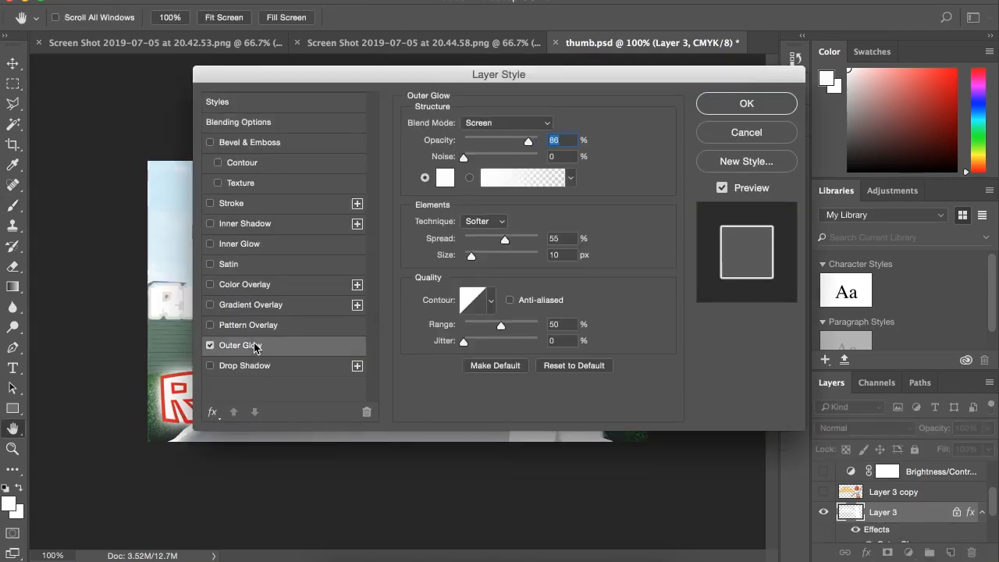
pyautogui.moveTo(483, 77); pyautogui.dragTo(751, 110)
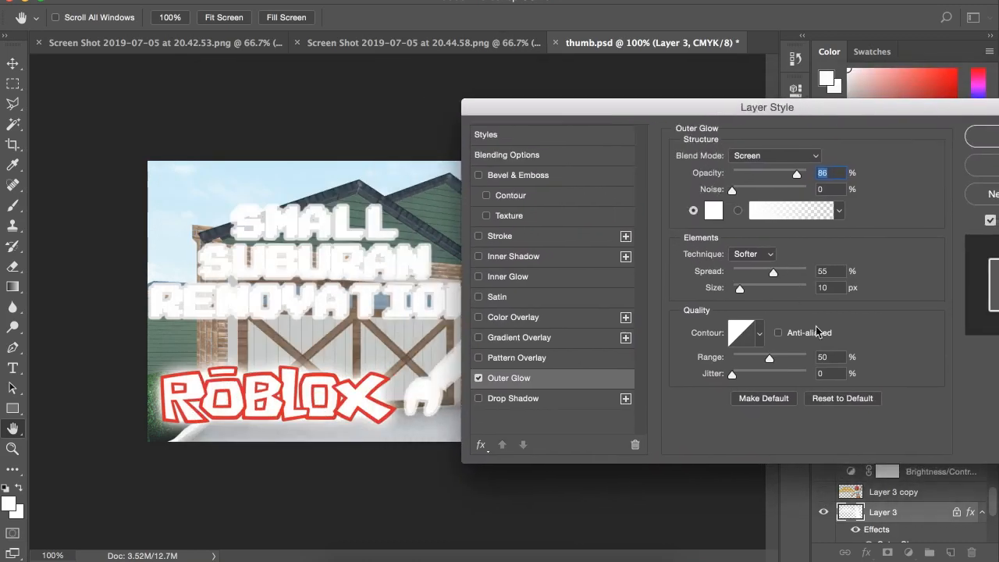
pyautogui.moveTo(772, 273)
pyautogui.mouseDown()
pyautogui.moveTo(762, 270)
pyautogui.moveTo(756, 288)
pyautogui.moveTo(771, 288)
pyautogui.moveTo(744, 290)
pyautogui.moveTo(748, 269)
pyautogui.moveTo(753, 291)
pyautogui.moveTo(742, 291)
pyautogui.moveTo(766, 275)
pyautogui.mouseUp()
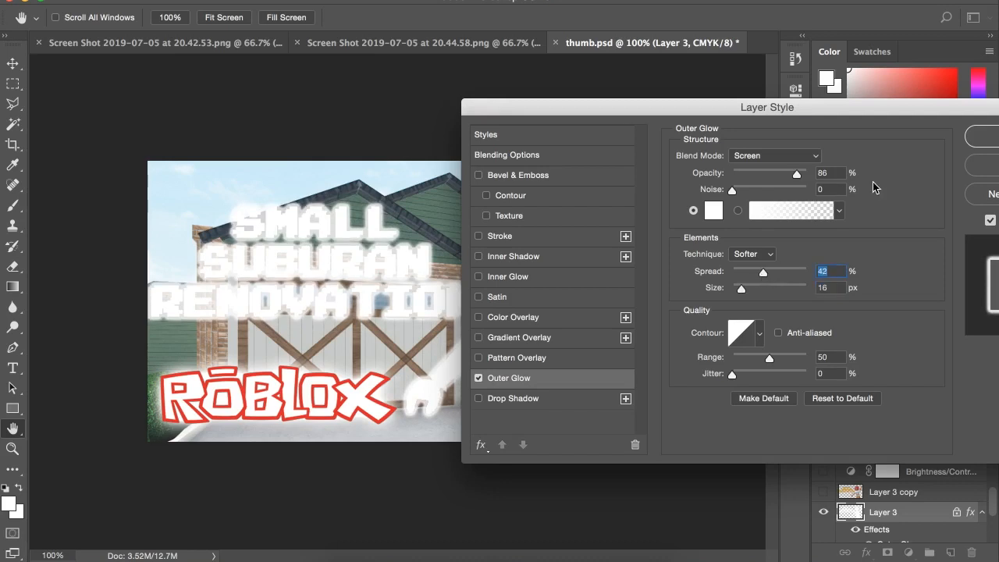
pyautogui.click(981, 137)
pyautogui.press('b')
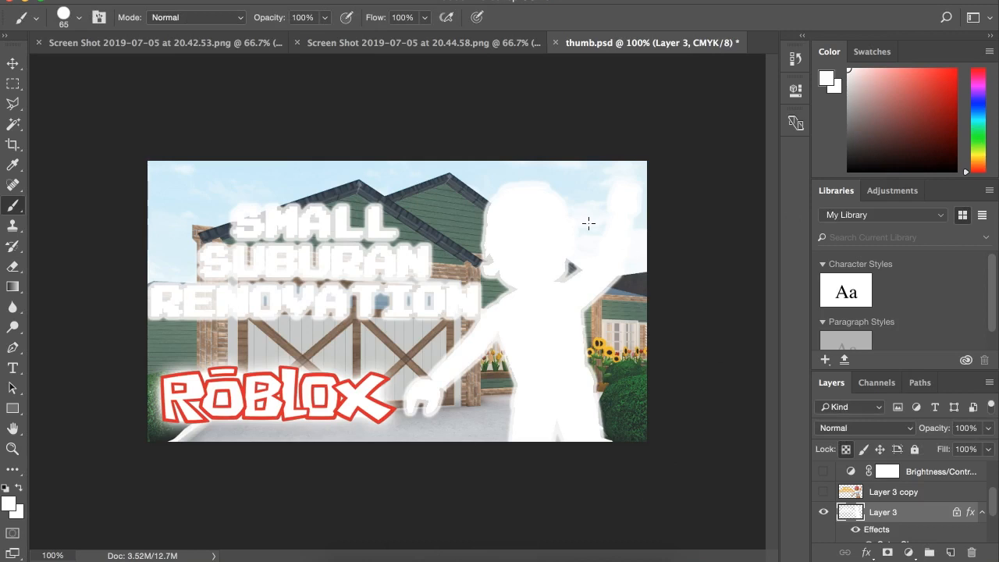
pyautogui.click(823, 491)
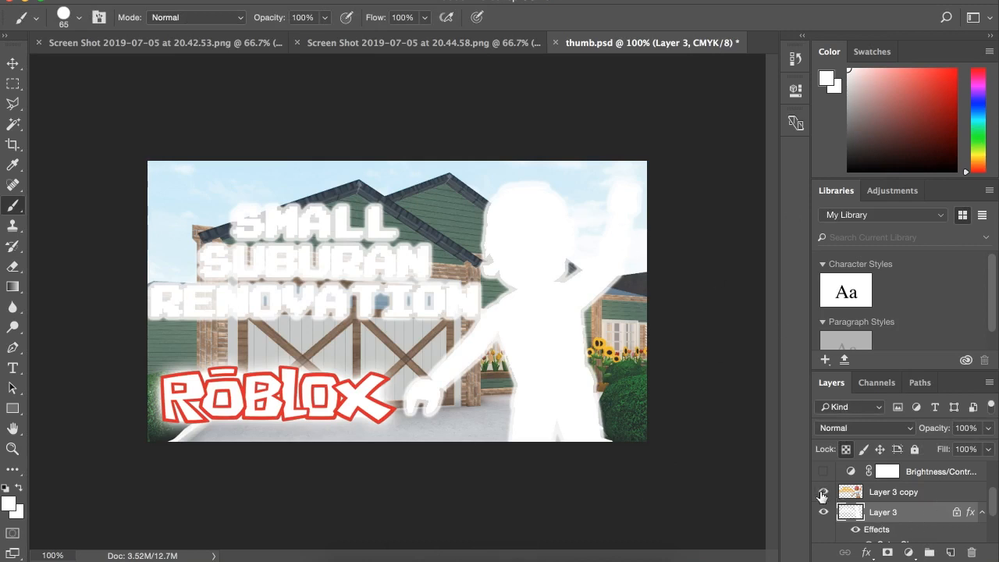